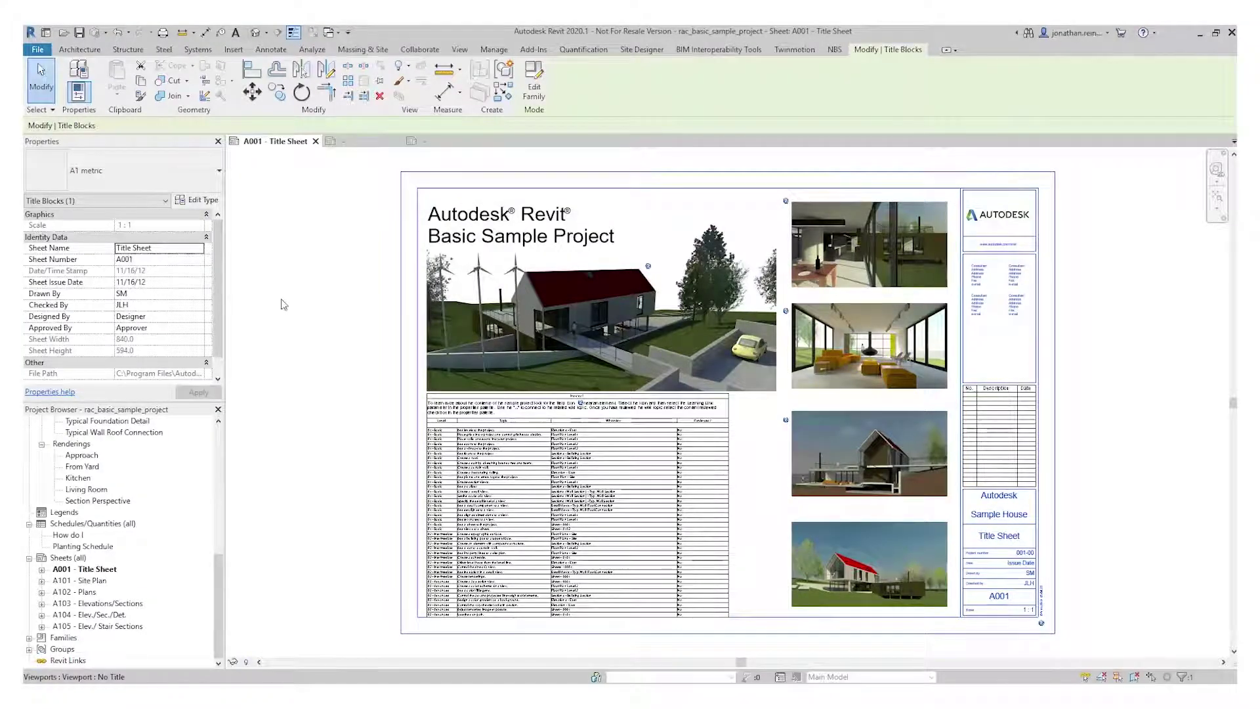
Select the title block on sheet A001 so its A1 metric family can be edited.
click(320, 208)
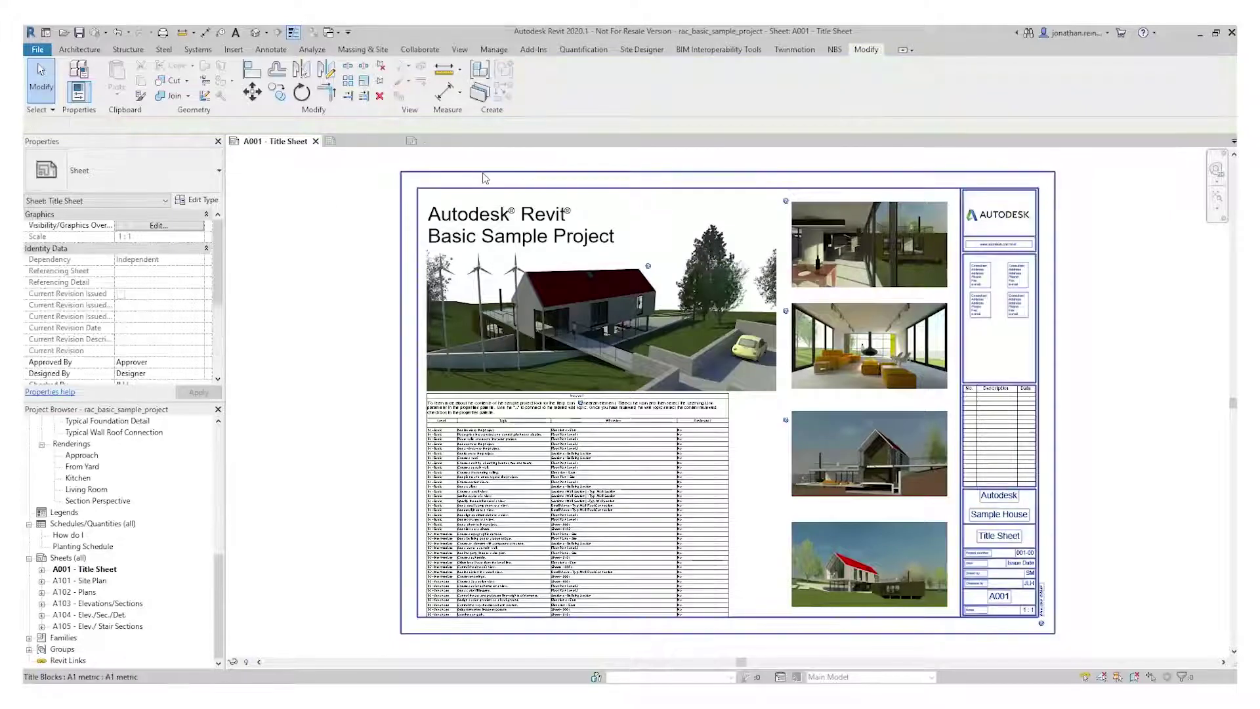
click(481, 168)
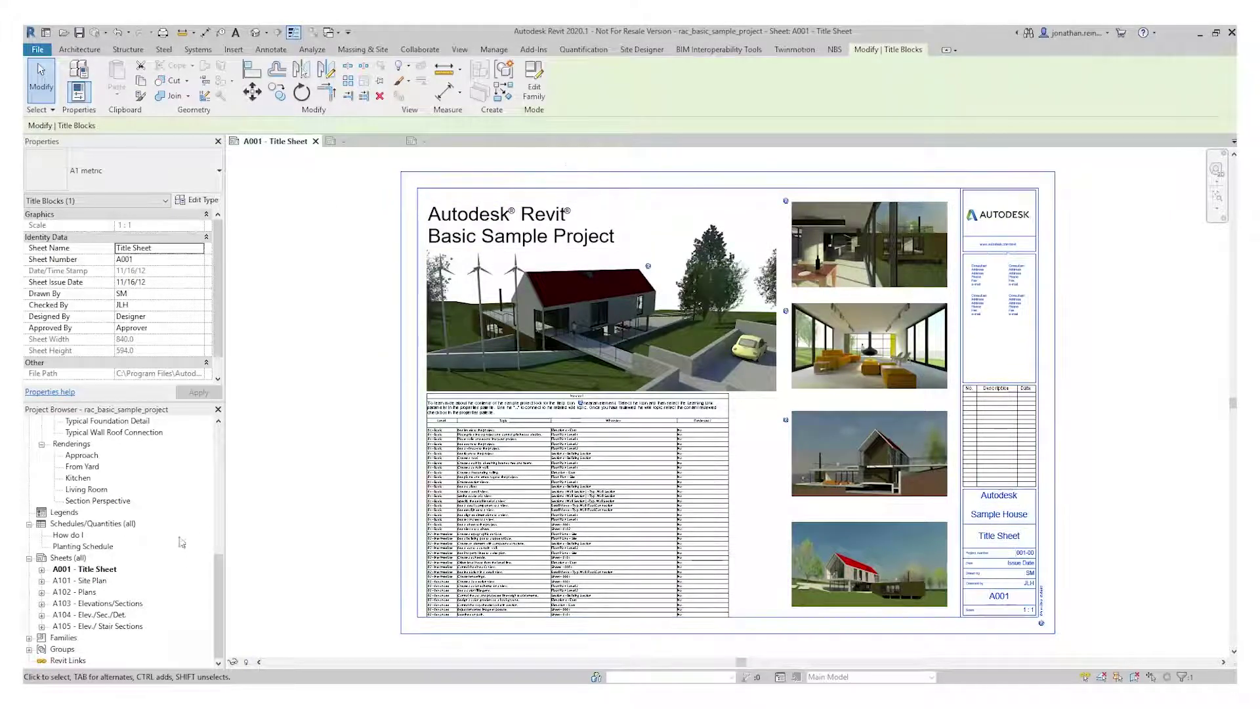
click(218, 421)
click(218, 421)
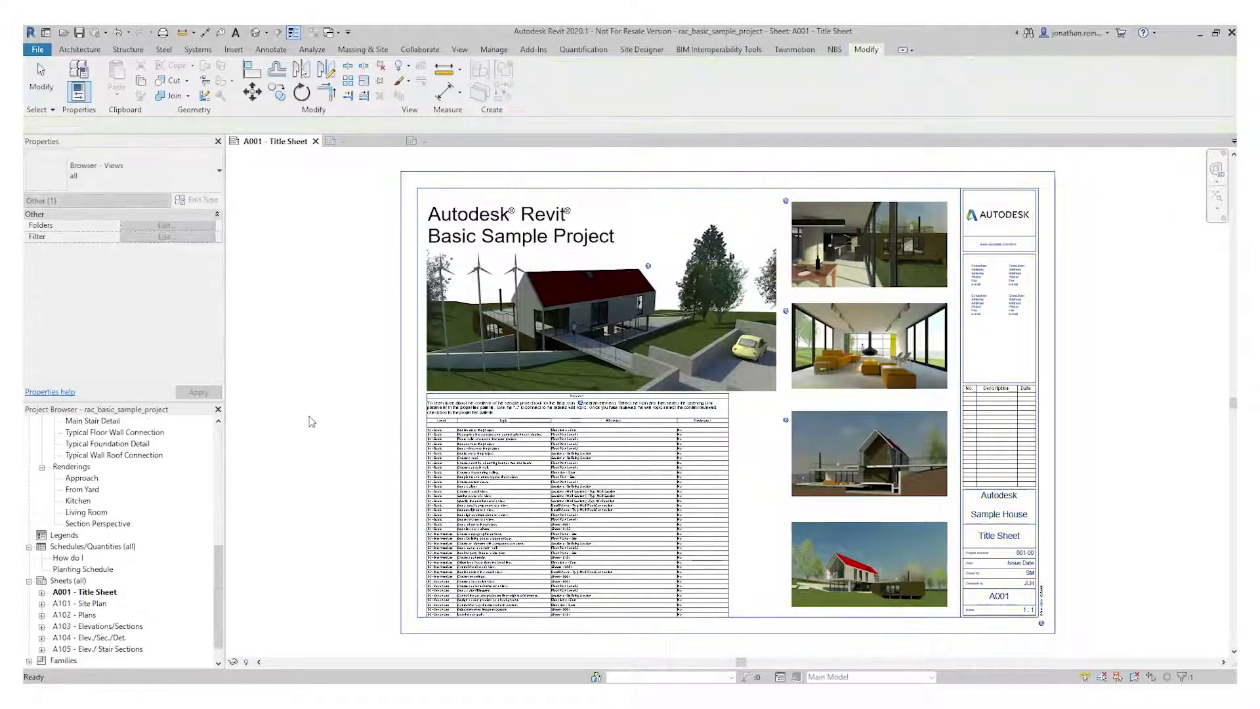
click(402, 428)
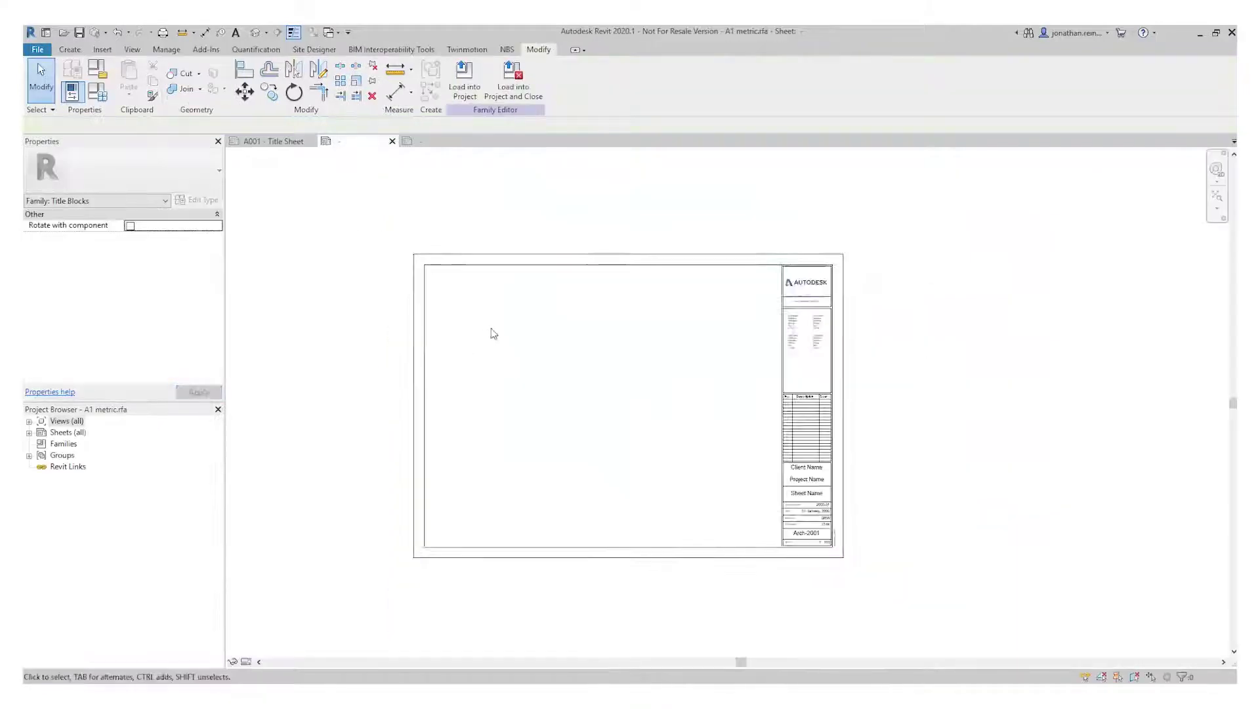
Zoom in and inspect the Client Name, Project Name and Sheet Name labels.
scroll(708, 452, up, 5)
scroll(706, 445, up, 2)
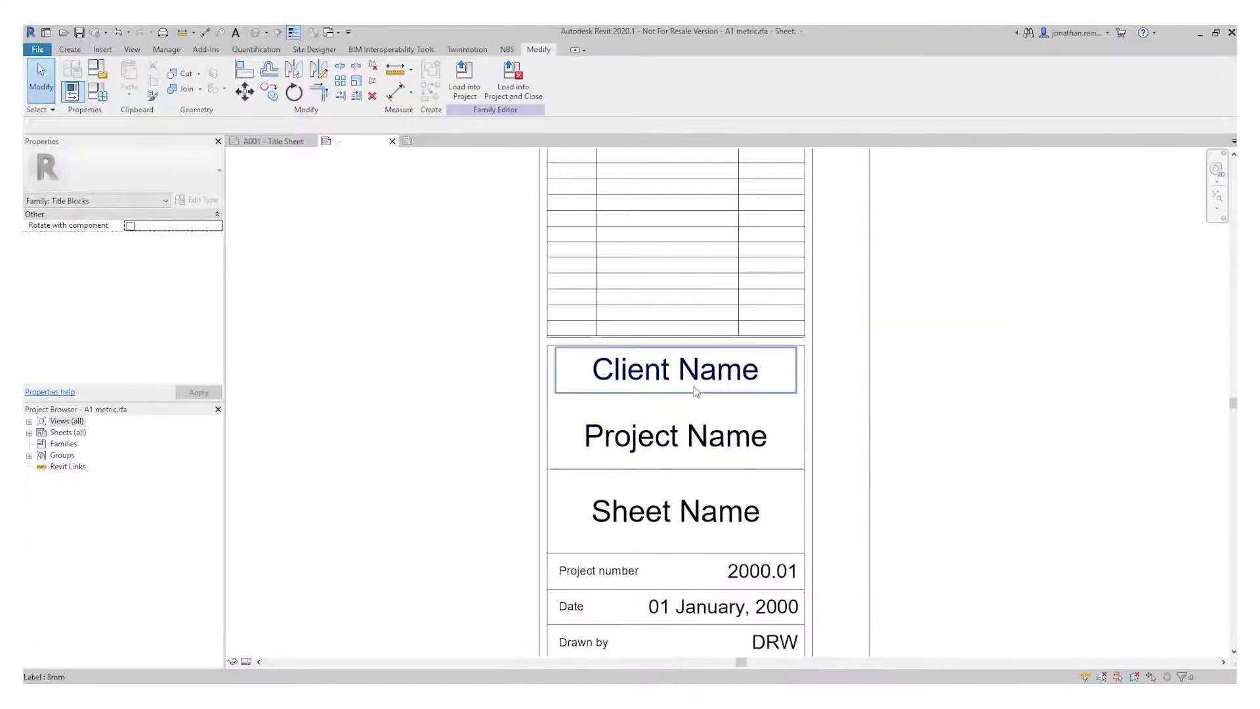
click(697, 388)
scroll(671, 383, up, 1)
scroll(671, 383, down, 1)
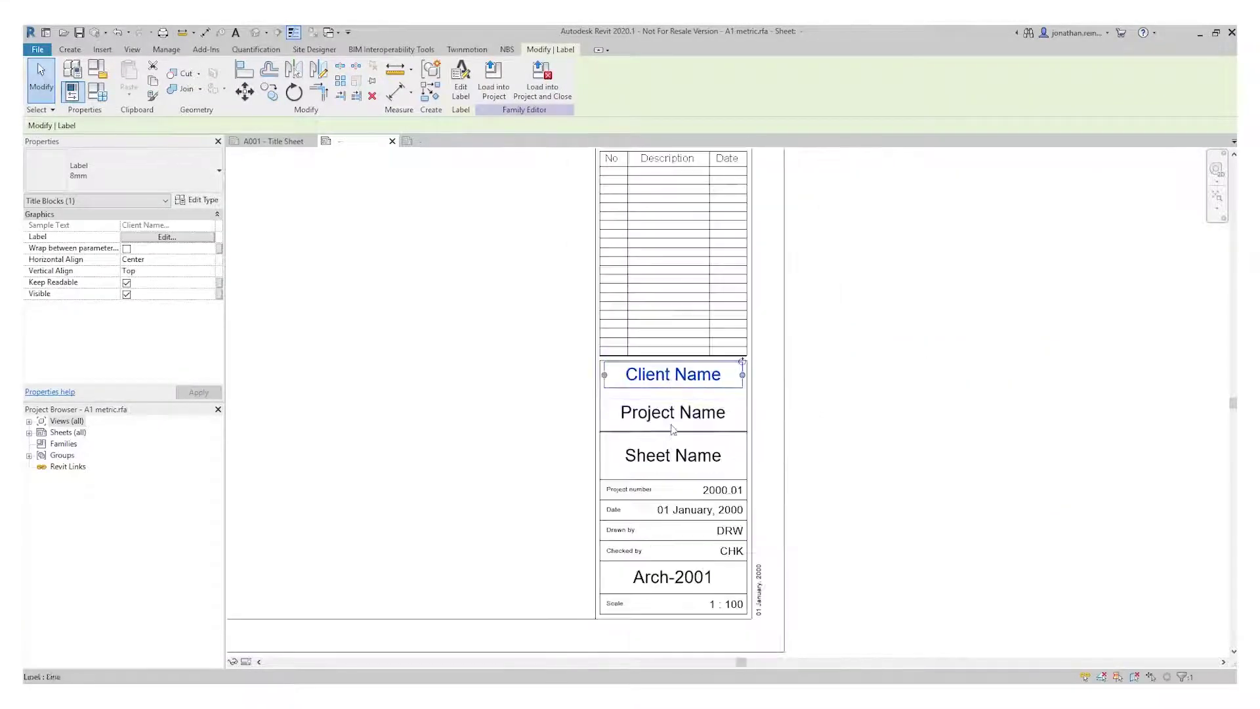
click(675, 411)
click(680, 454)
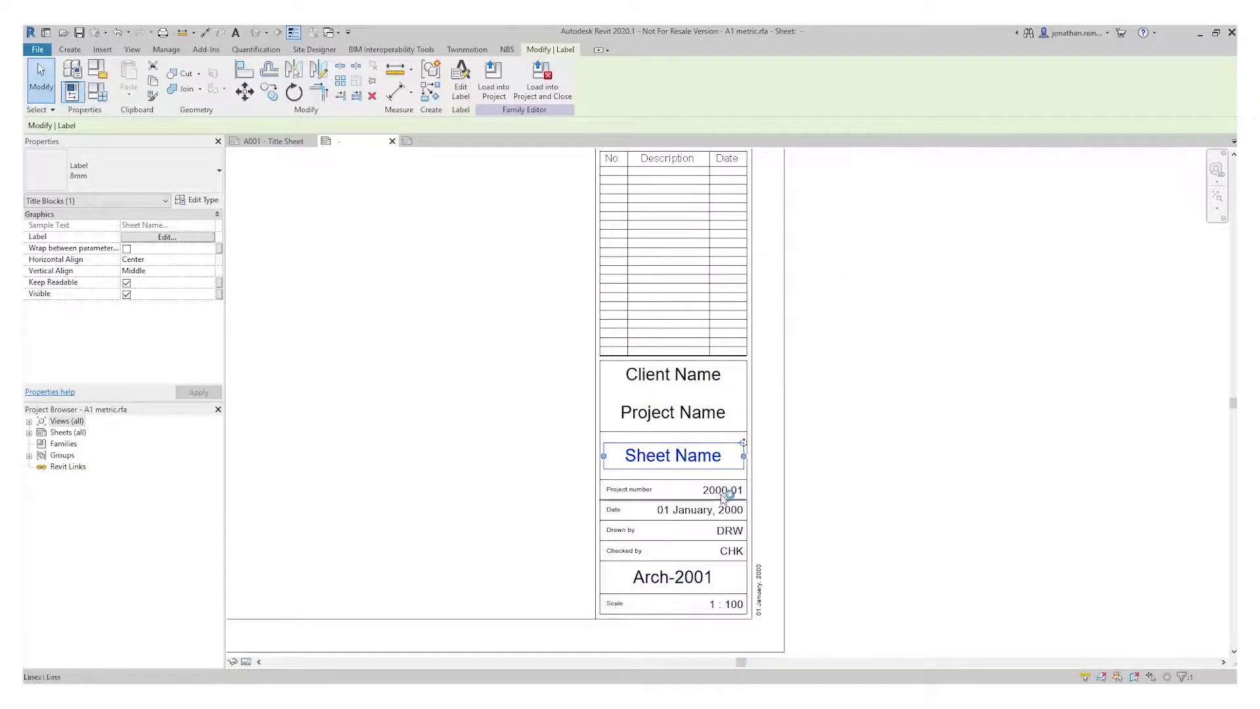
Switch to sheet A001 and back to the family, then reselect Client Name.
click(262, 142)
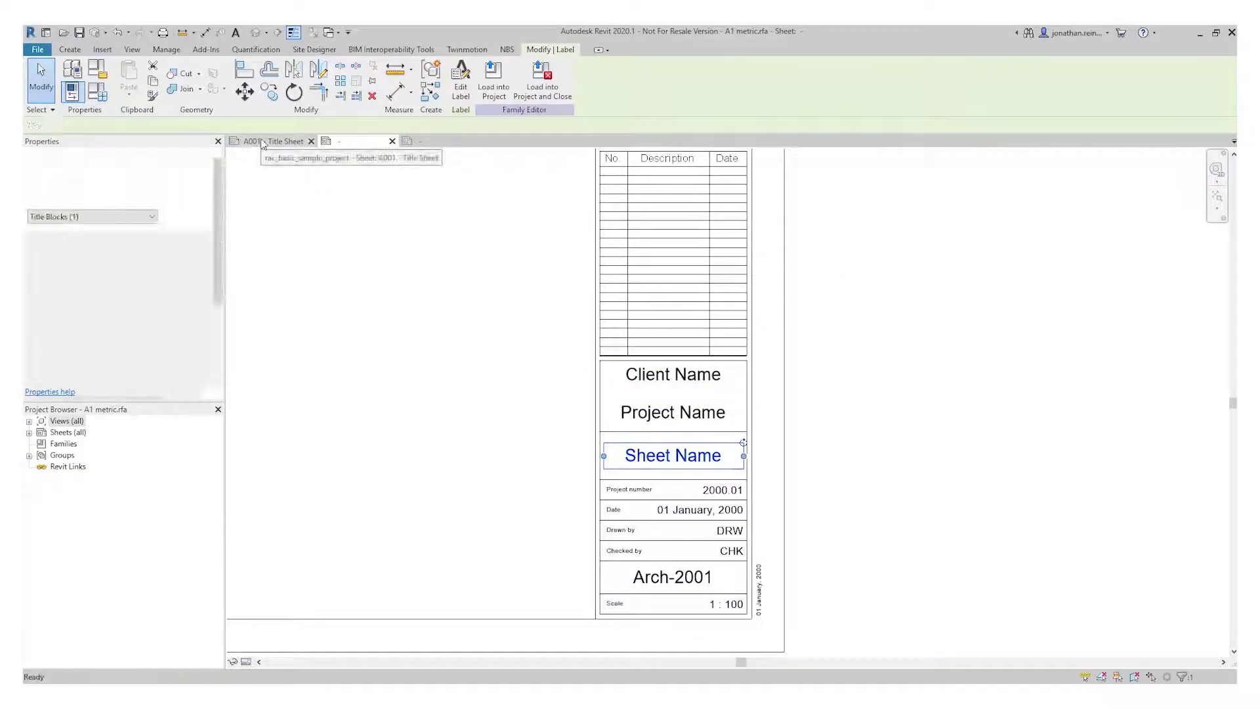
scroll(1096, 519, up, 5)
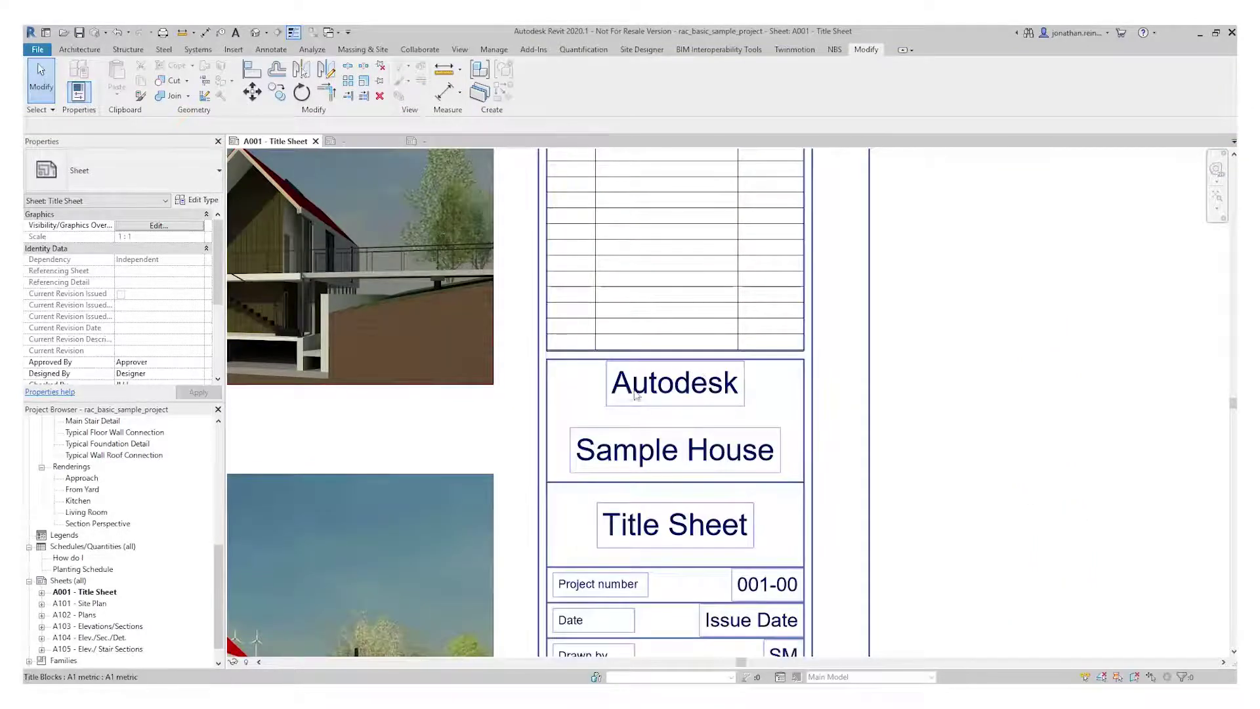
scroll(635, 394, down, 3)
click(348, 140)
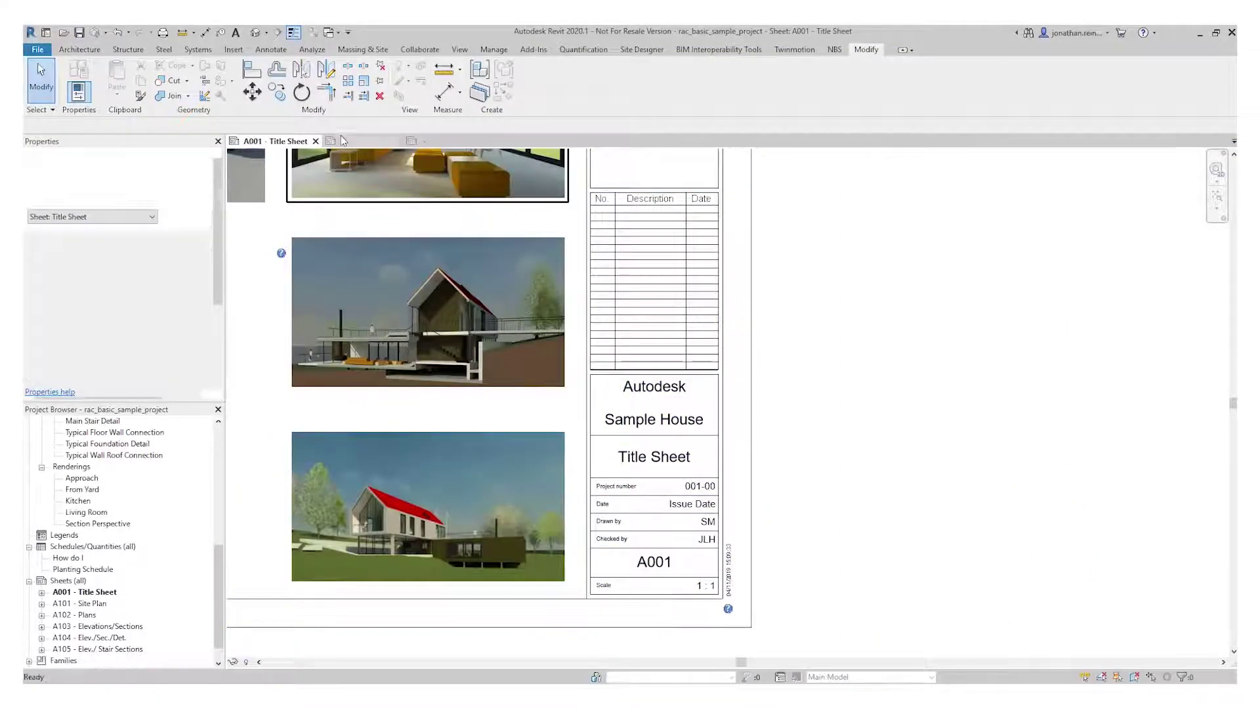
click(679, 385)
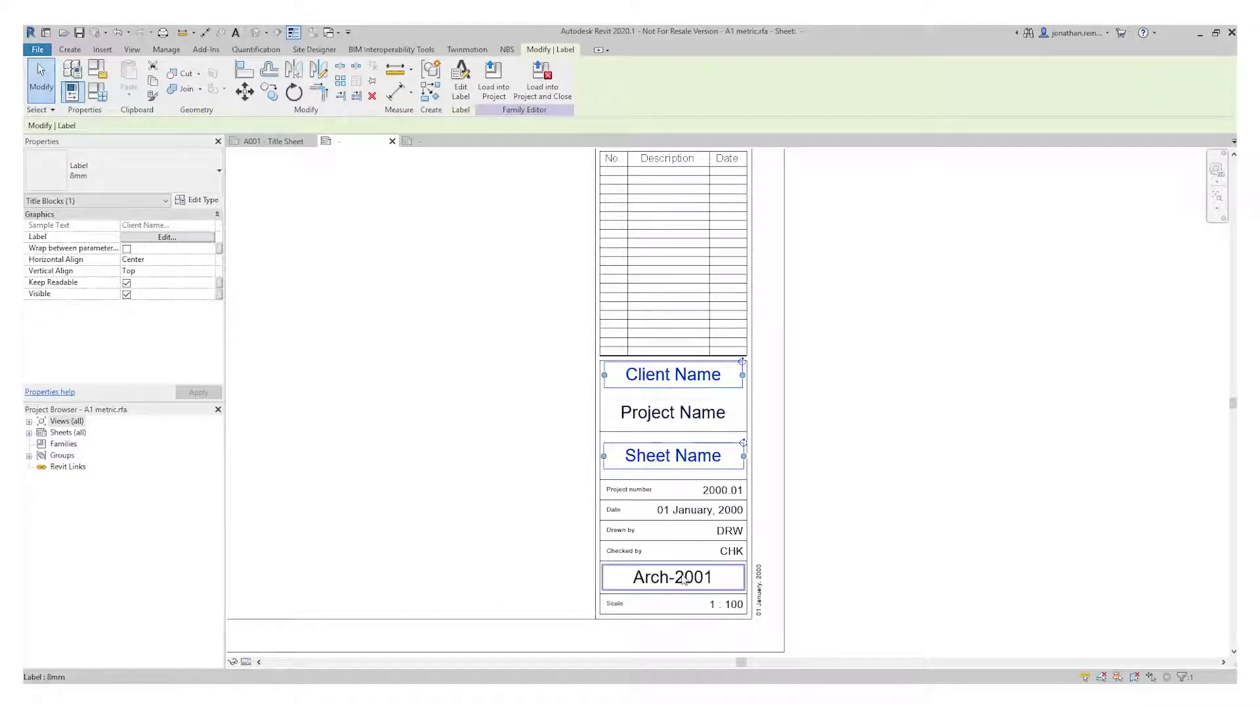
scroll(493, 409, down, 4)
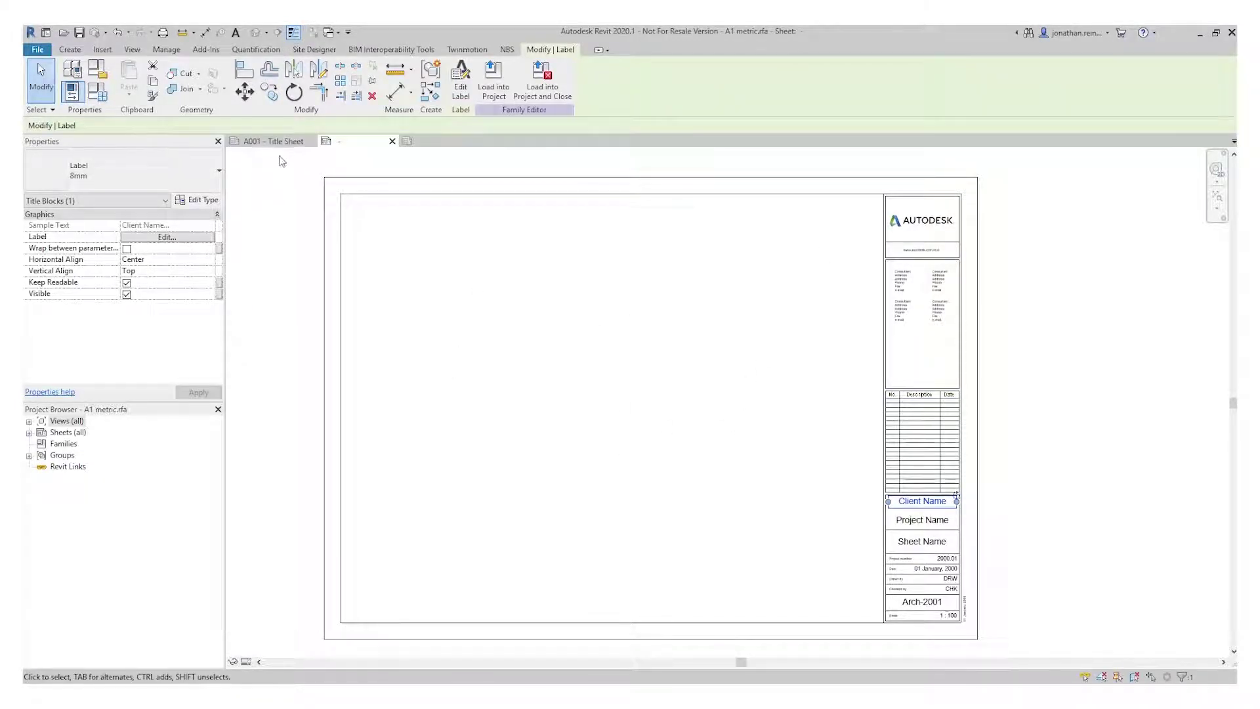
Create a new title block family, Family3, from the A - 11 x 8.5 template.
click(37, 50)
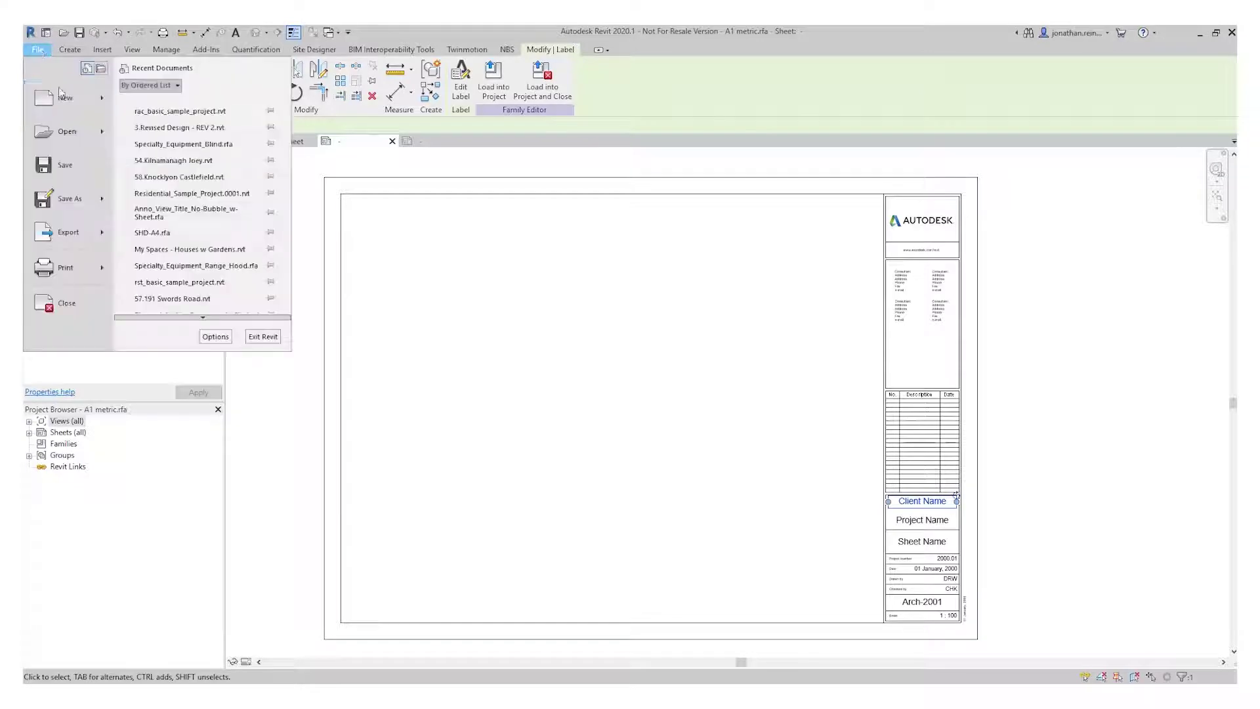
mouse_move(64, 98)
click(165, 216)
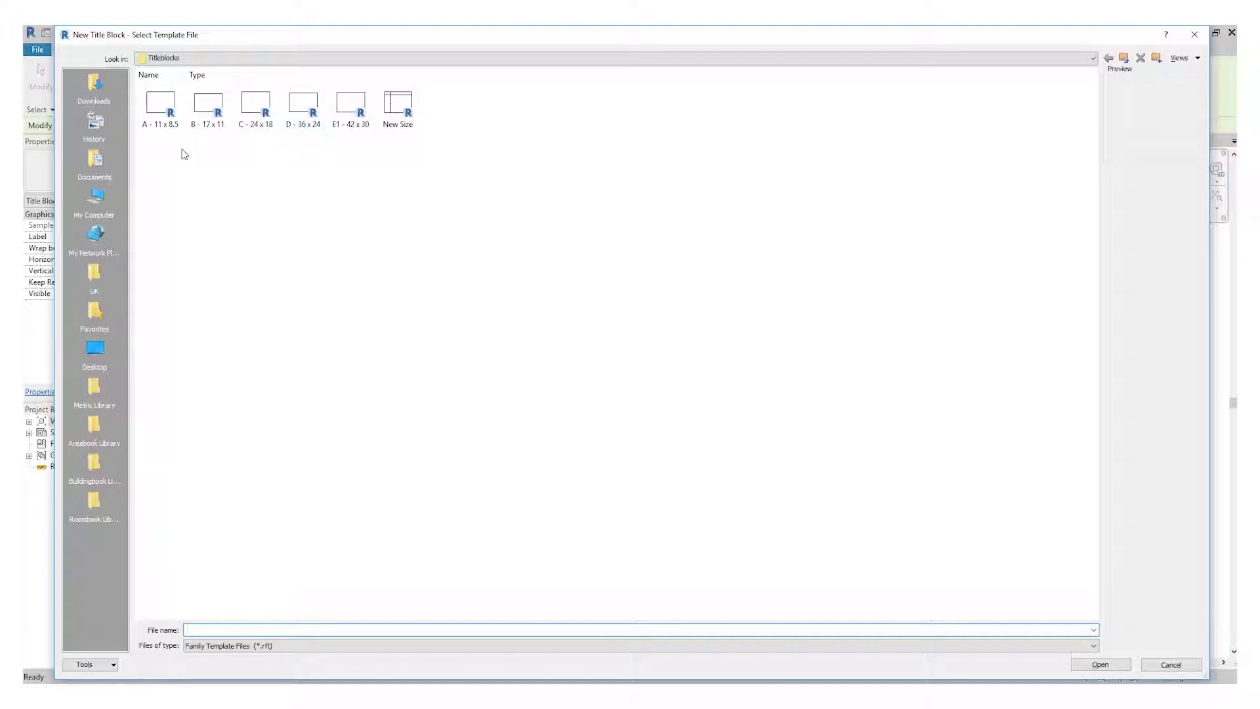
click(171, 116)
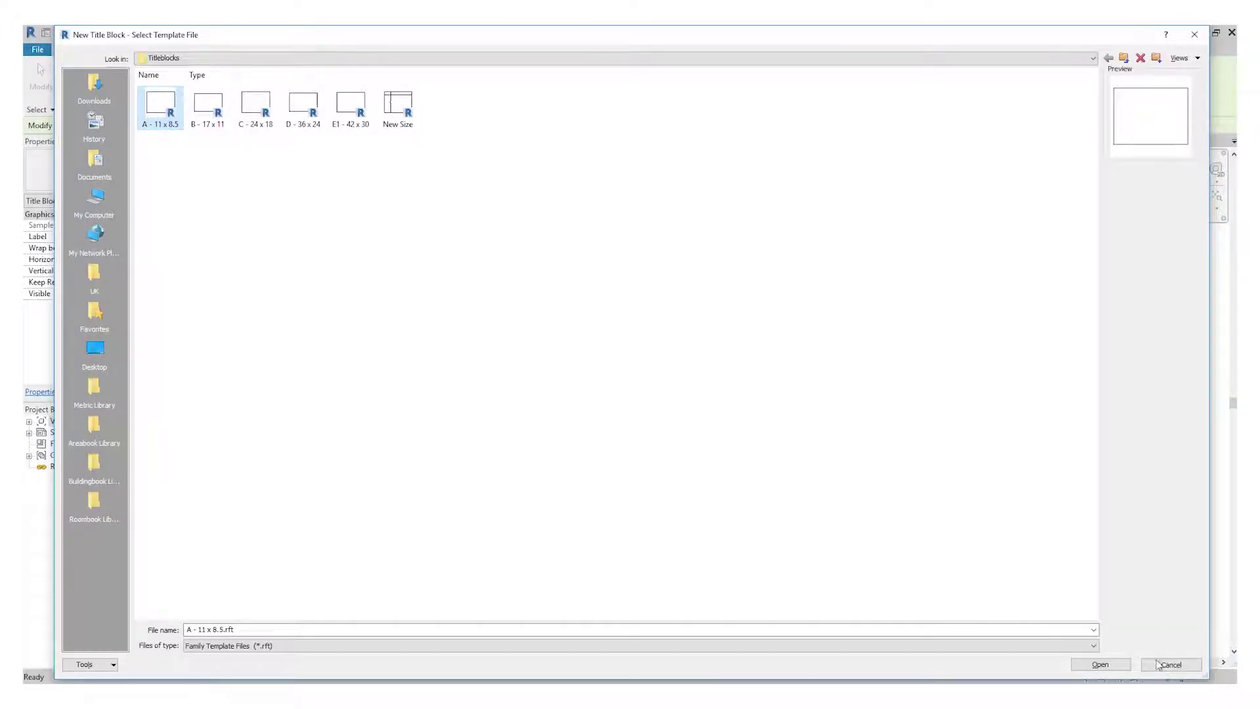
click(1101, 665)
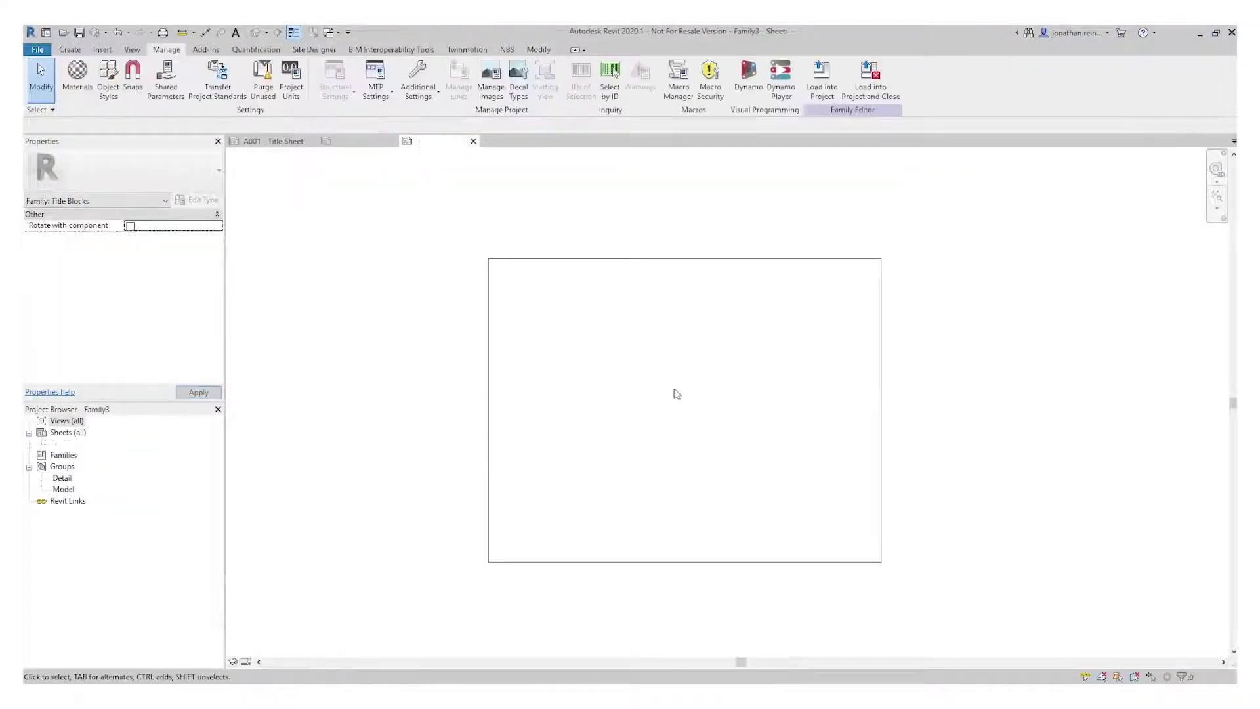
Change the sheet border width to 420.
click(535, 260)
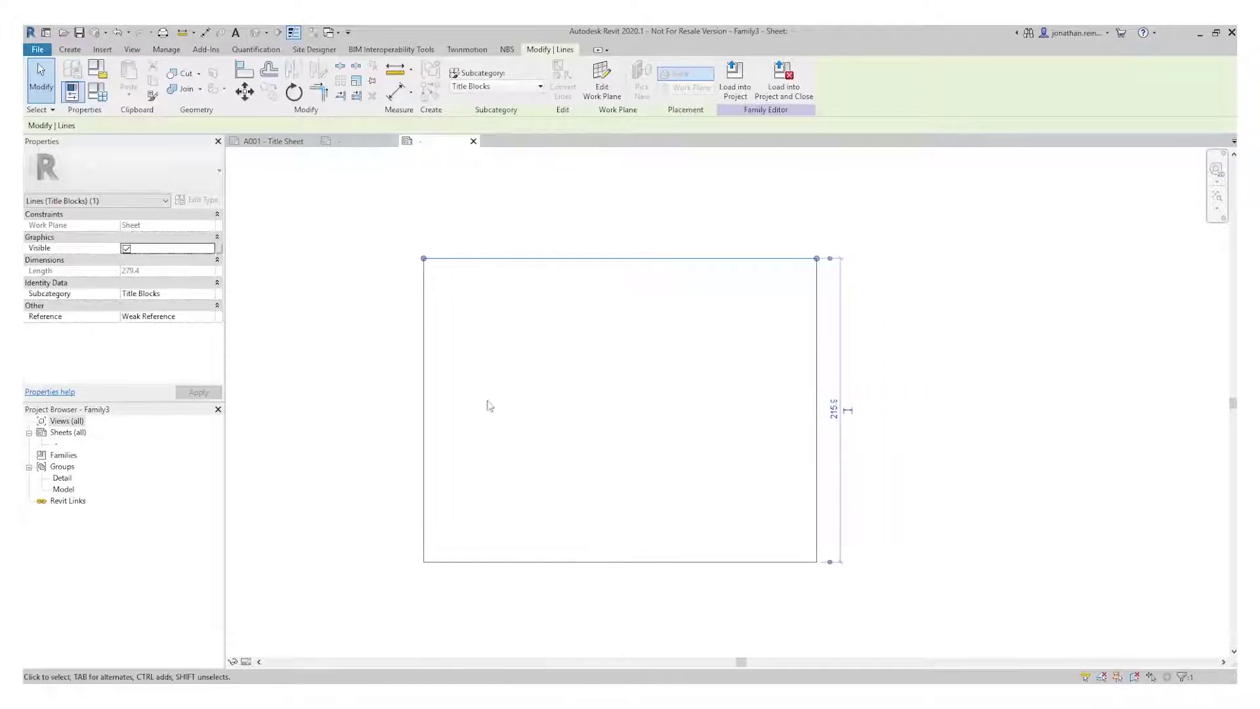
click(425, 337)
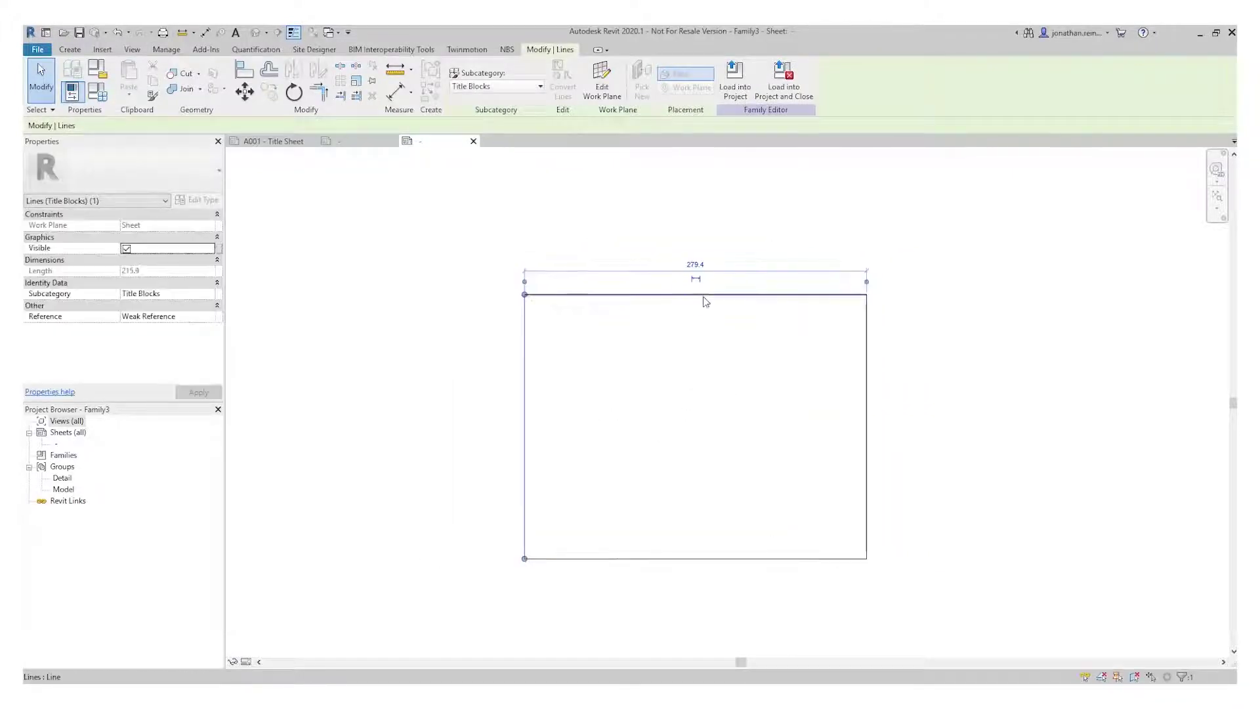
click(693, 264)
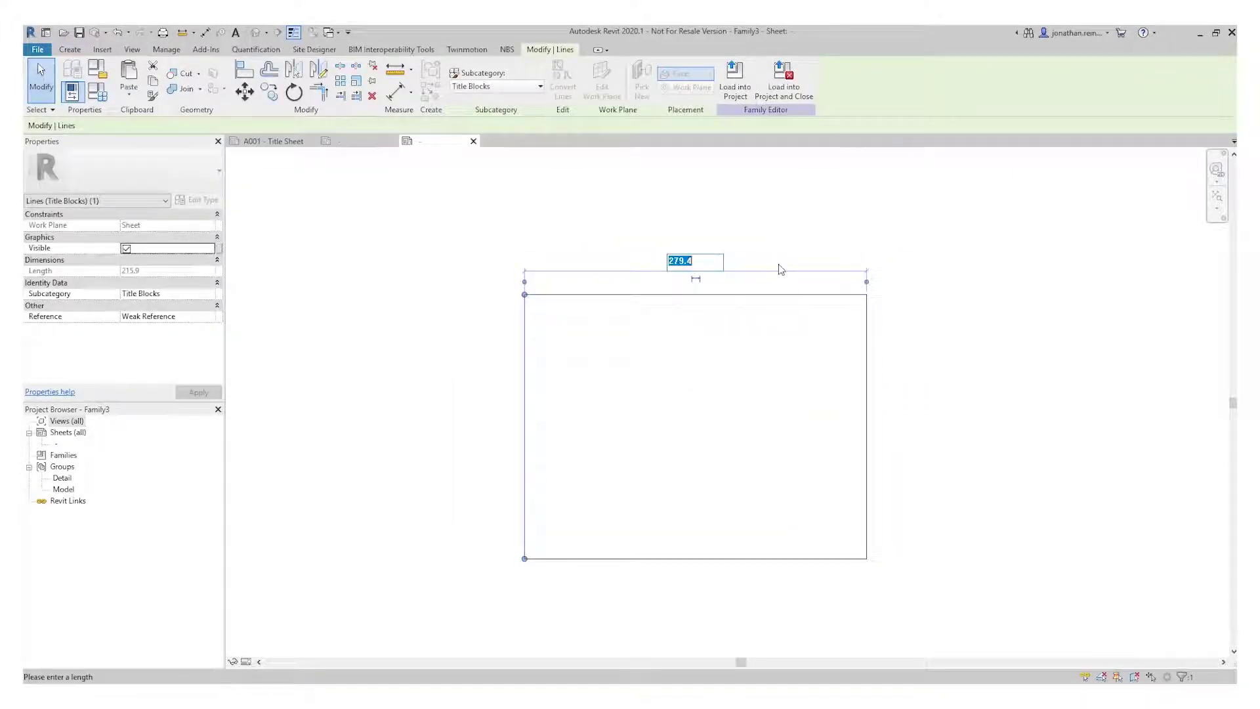
key(Return)
click(776, 261)
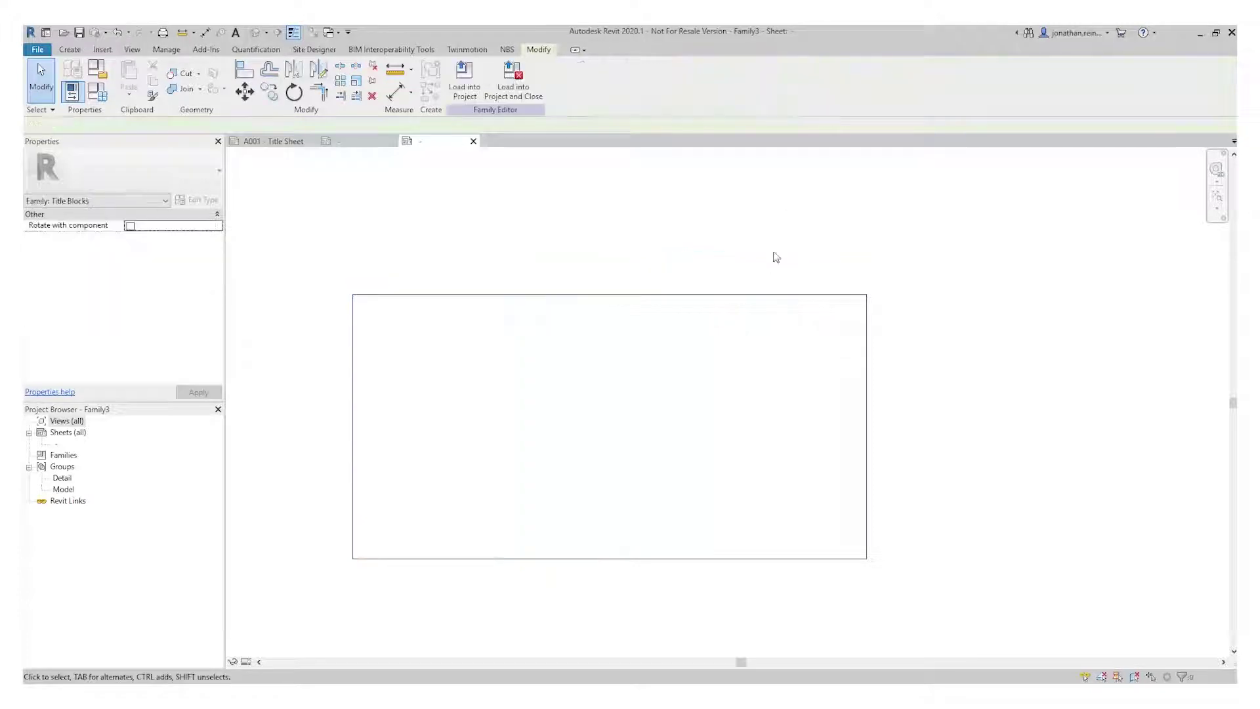
Change the border height to 297 and recentre the sheet in the view.
click(843, 295)
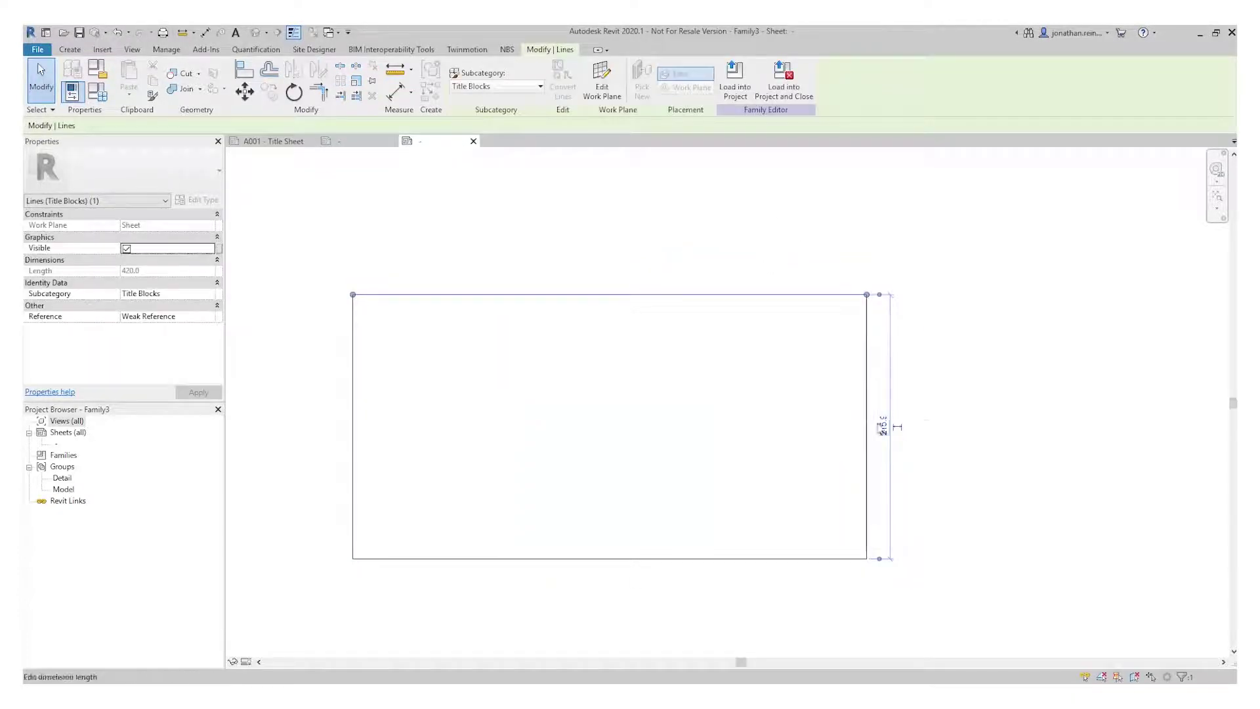
click(884, 426)
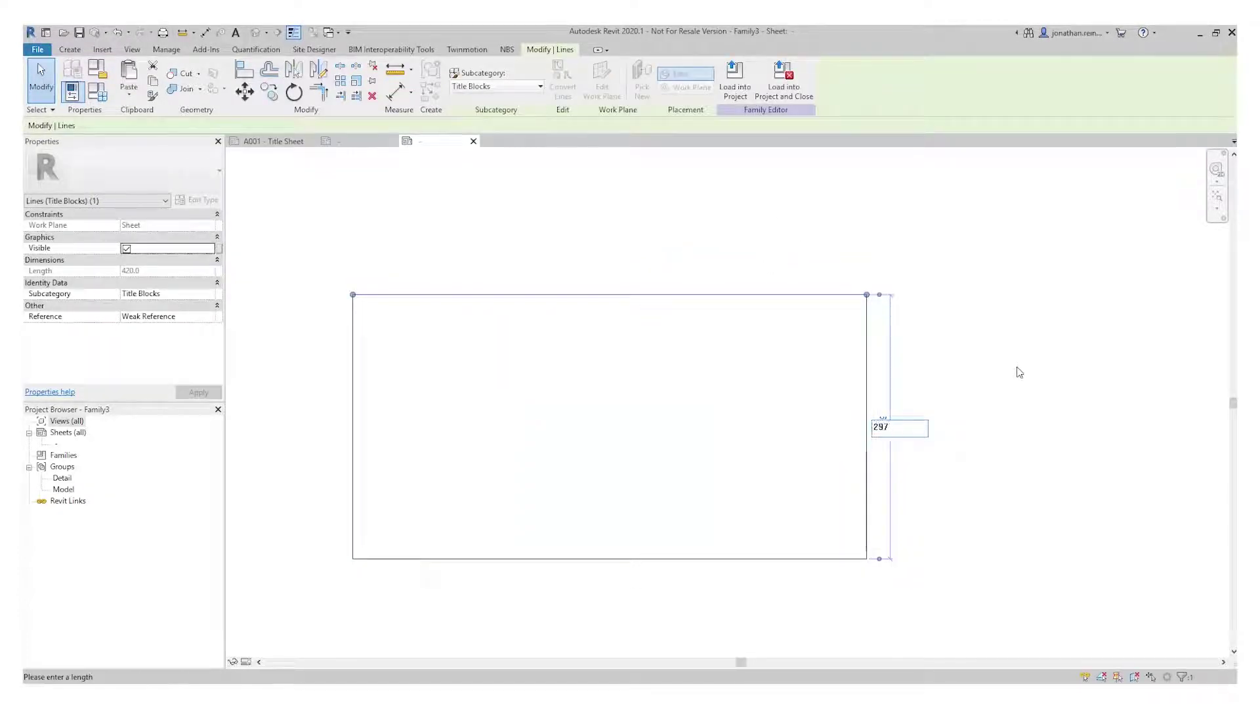
text(297)
key(Return)
key(Escape)
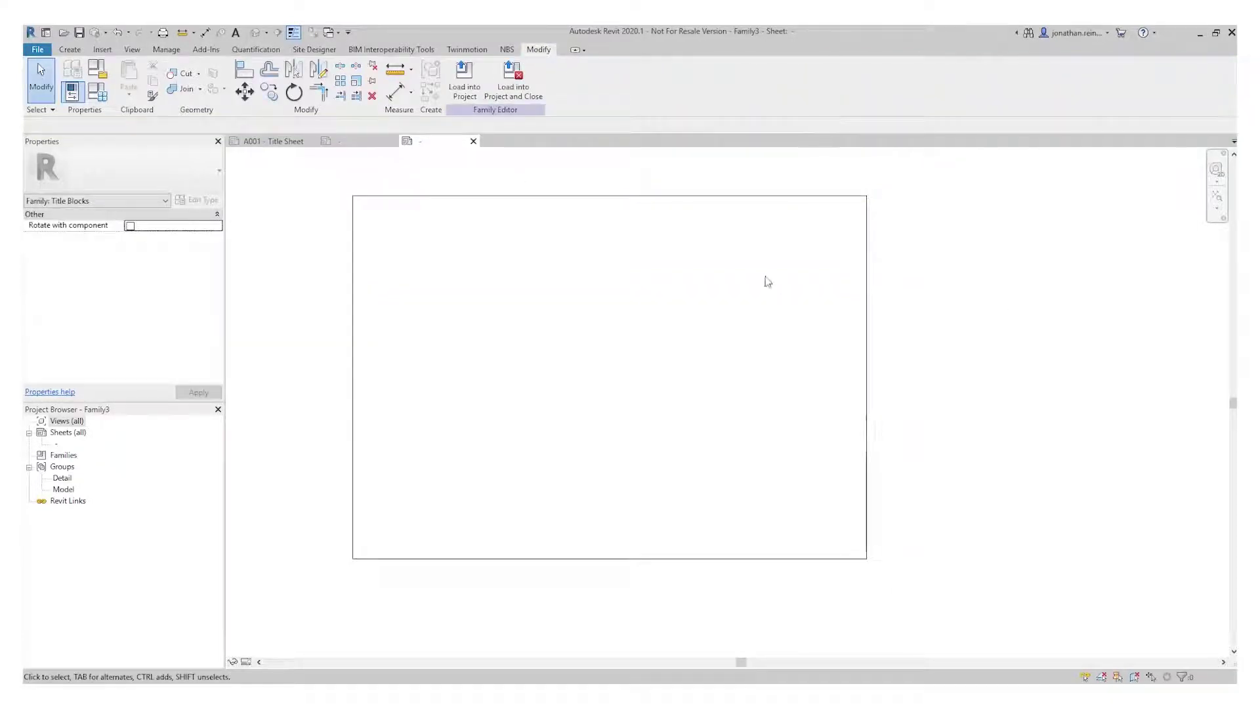
middle_drag(580, 258, 625, 267)
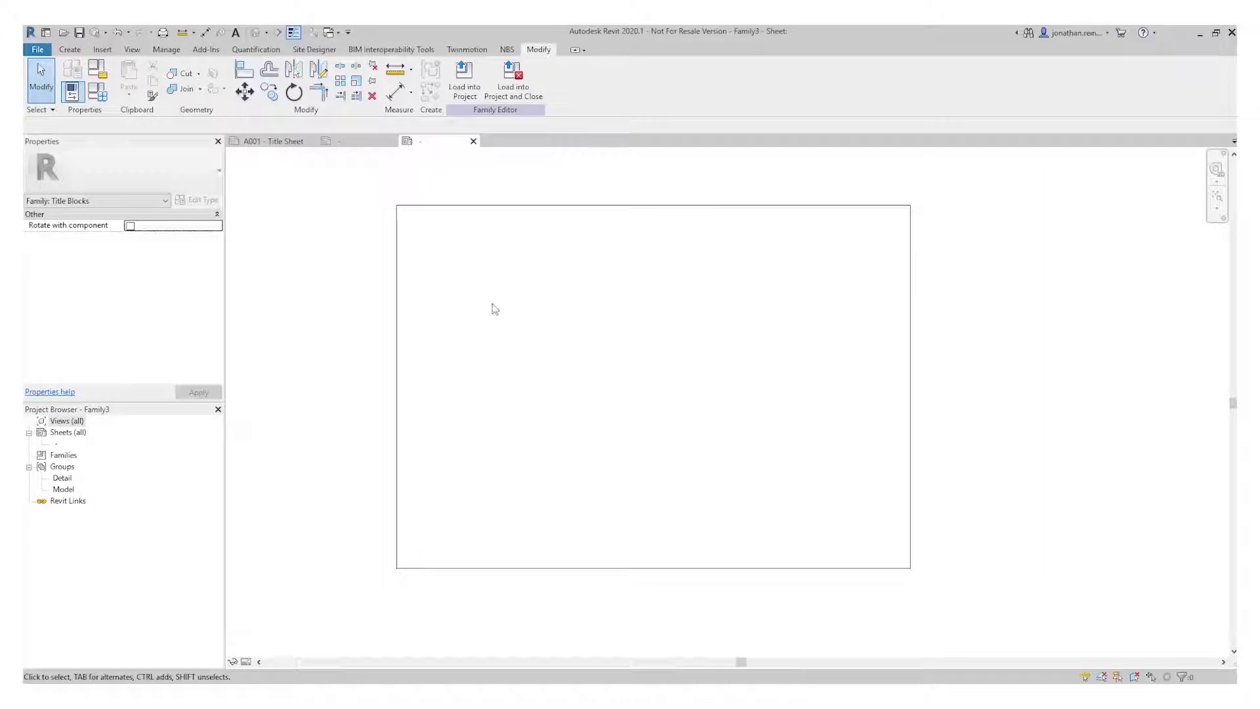
middle_drag(334, 246, 350, 260)
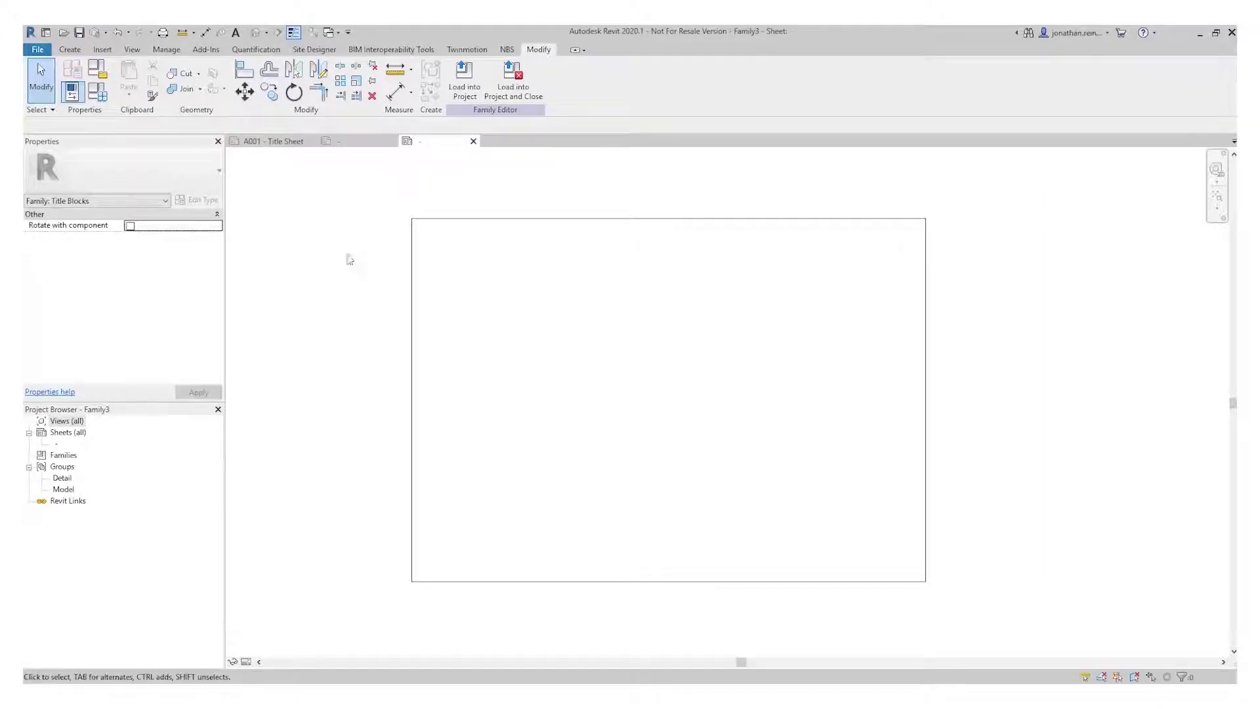
click(69, 49)
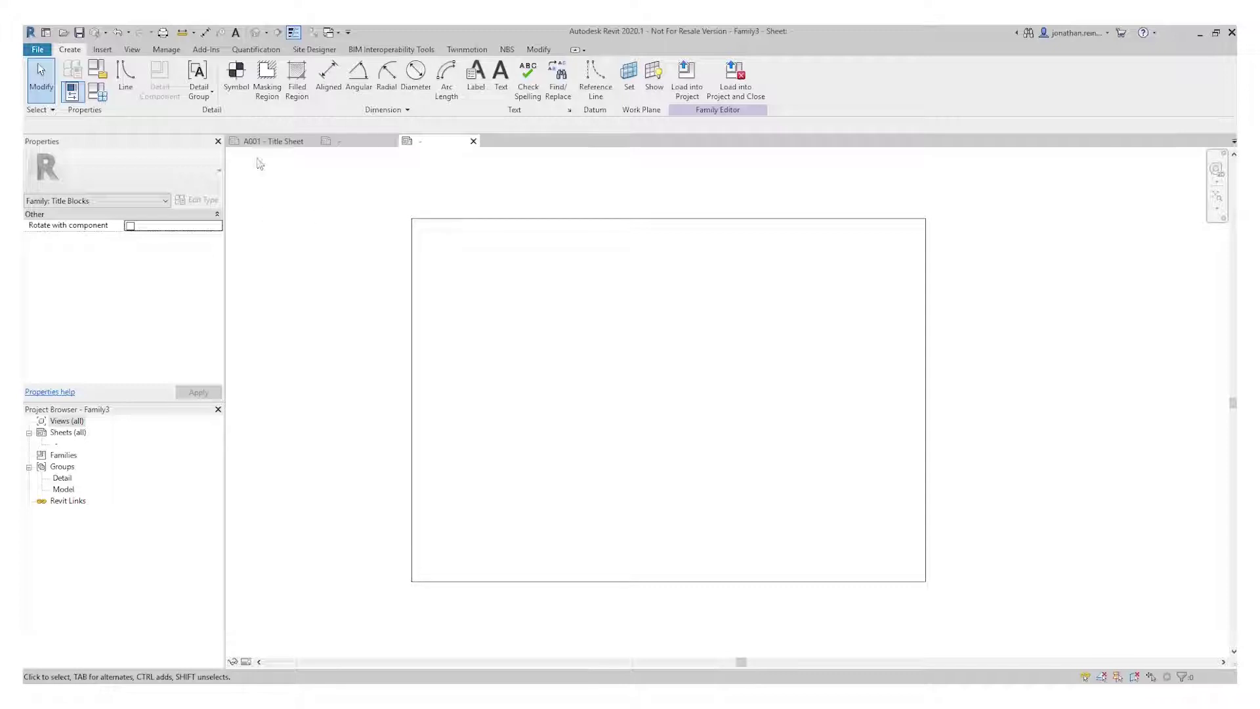
click(102, 50)
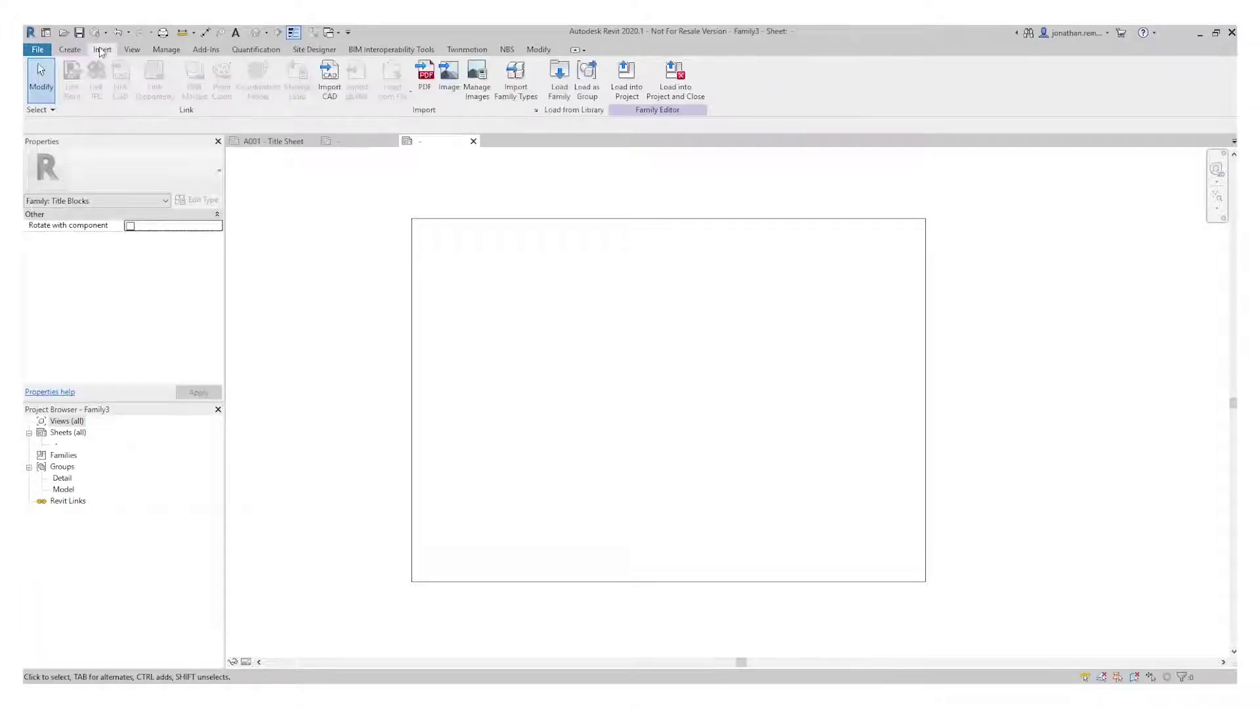
click(449, 78)
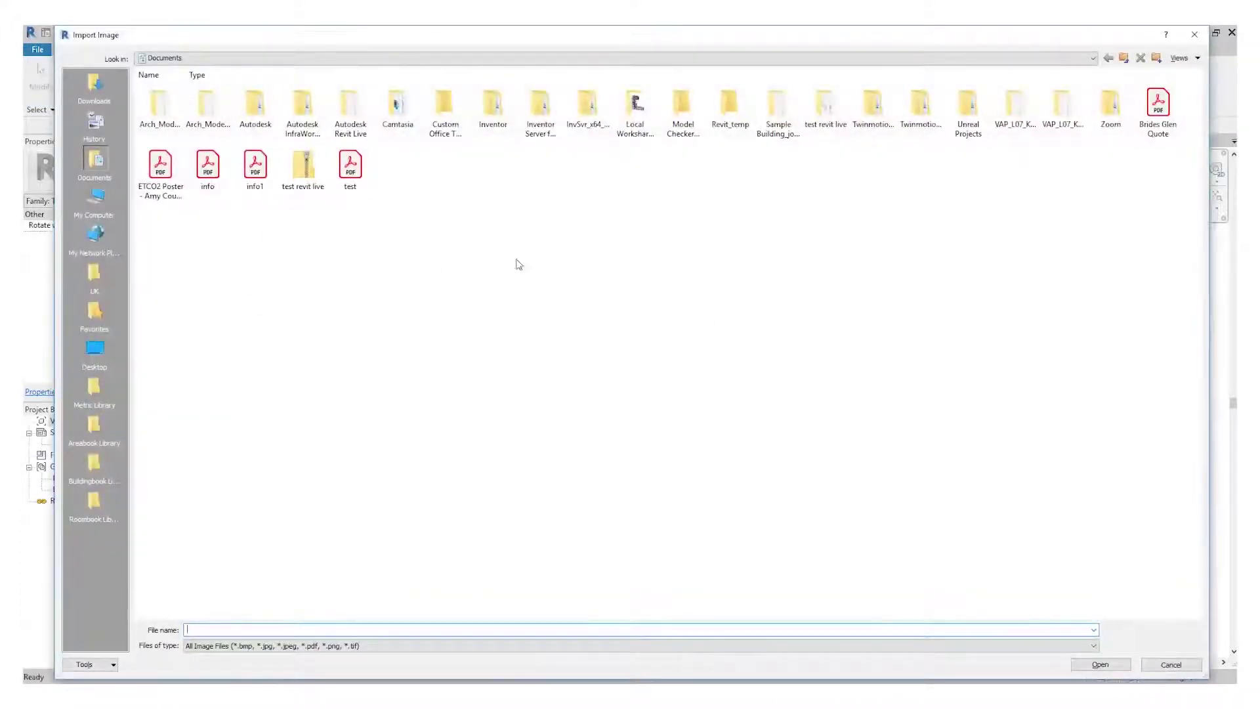
key(Escape)
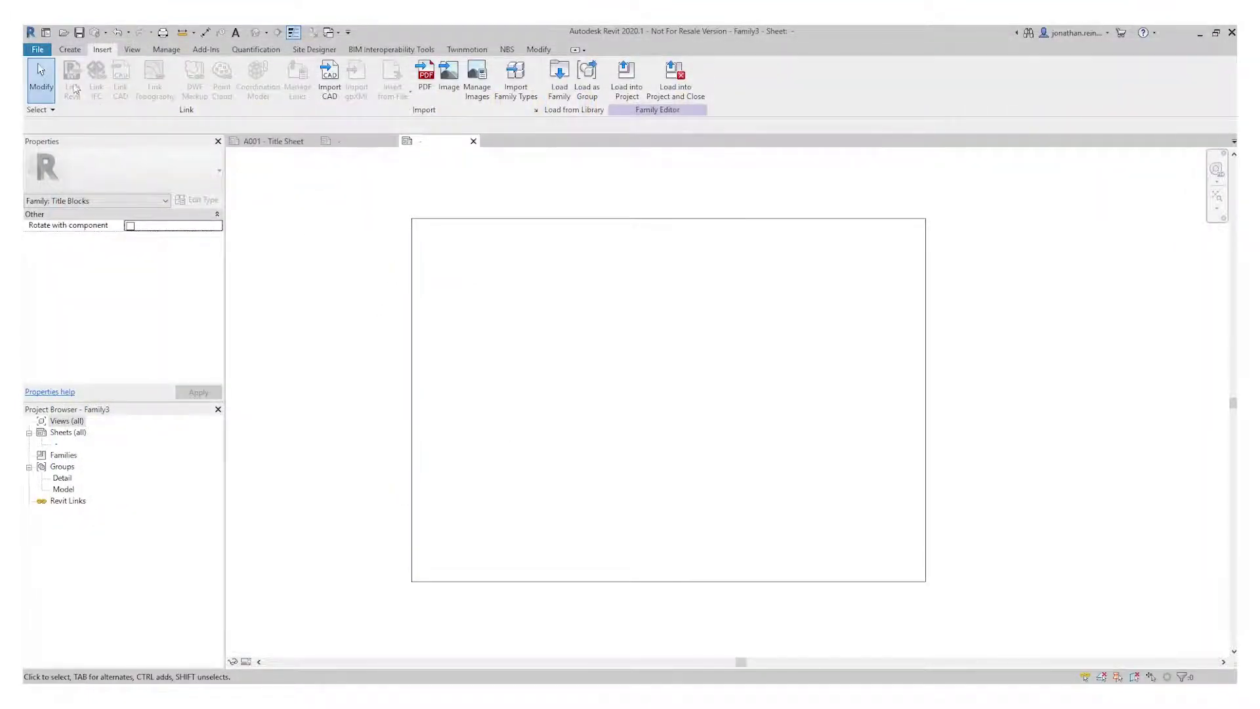
click(70, 50)
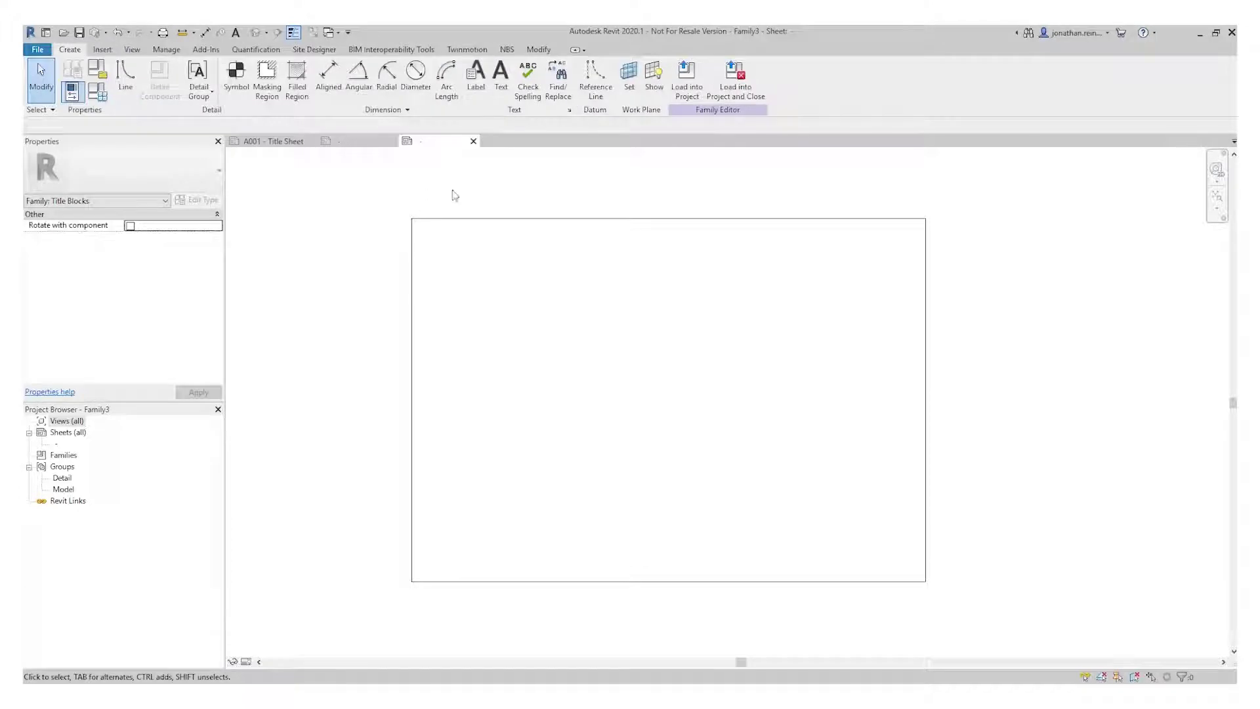
Place the text note 'ABC ARCHITECTS' at the sheet's bottom-left corner.
click(501, 74)
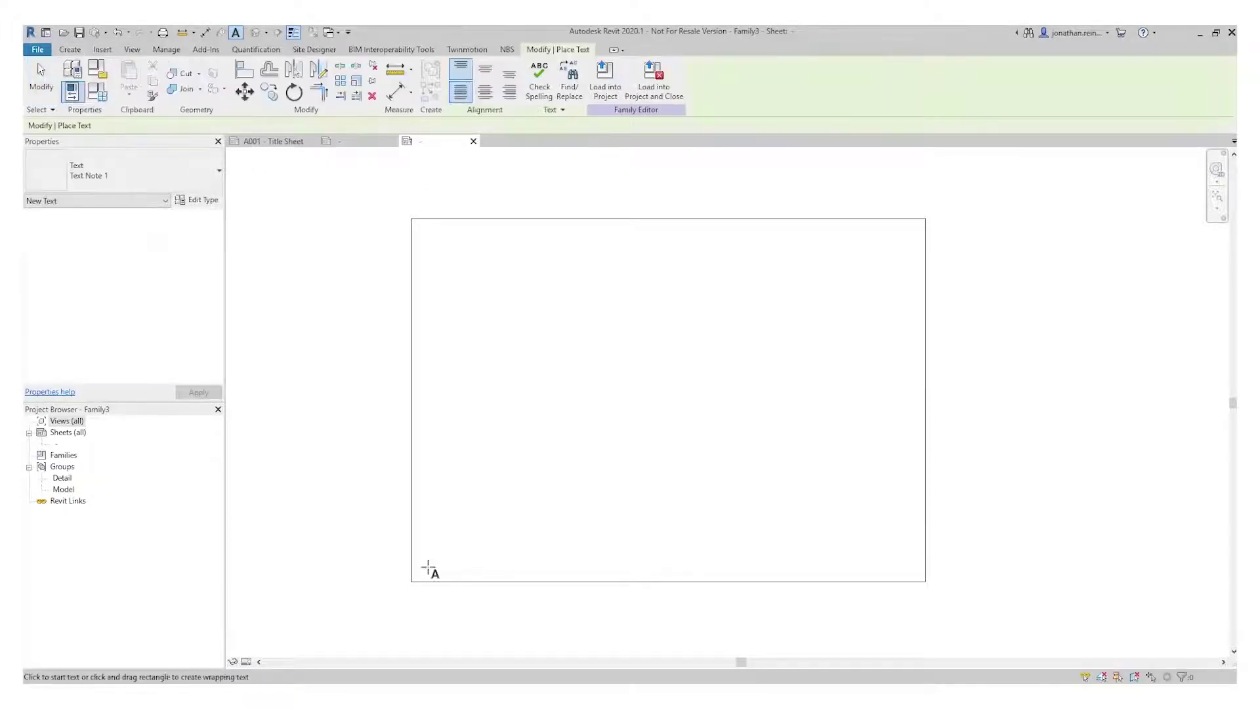
drag(420, 565, 535, 578)
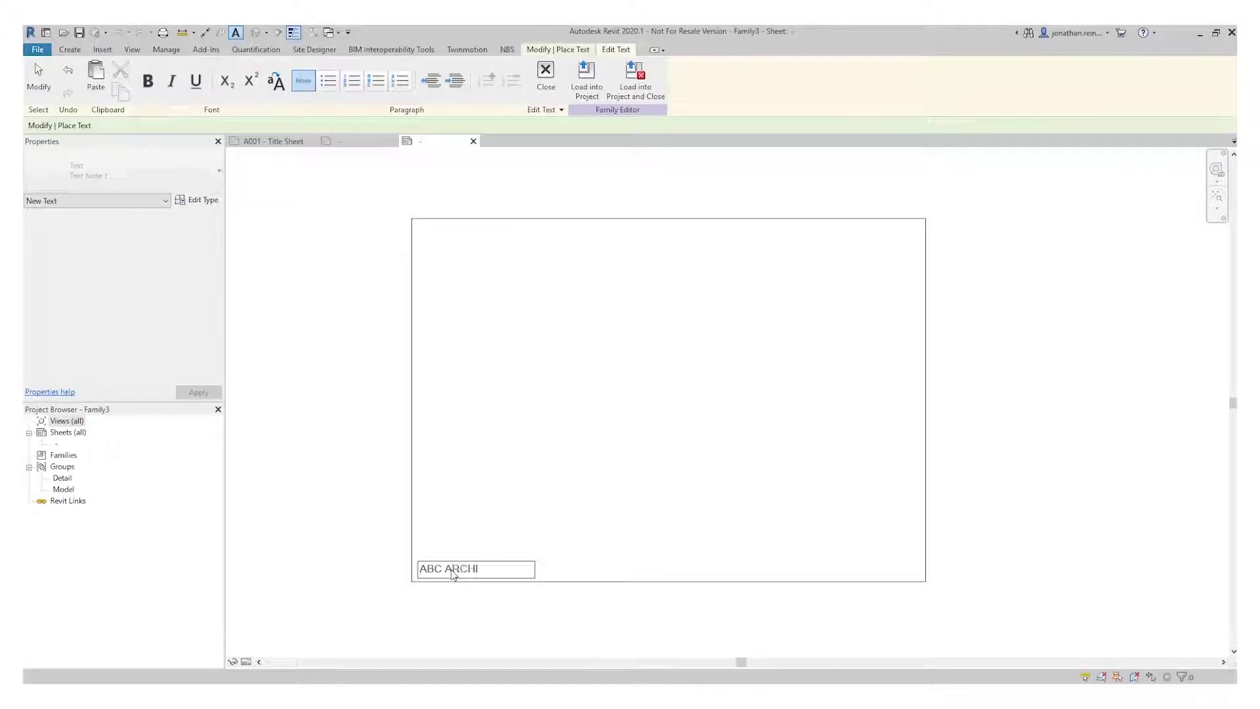
key(ctrl+a)
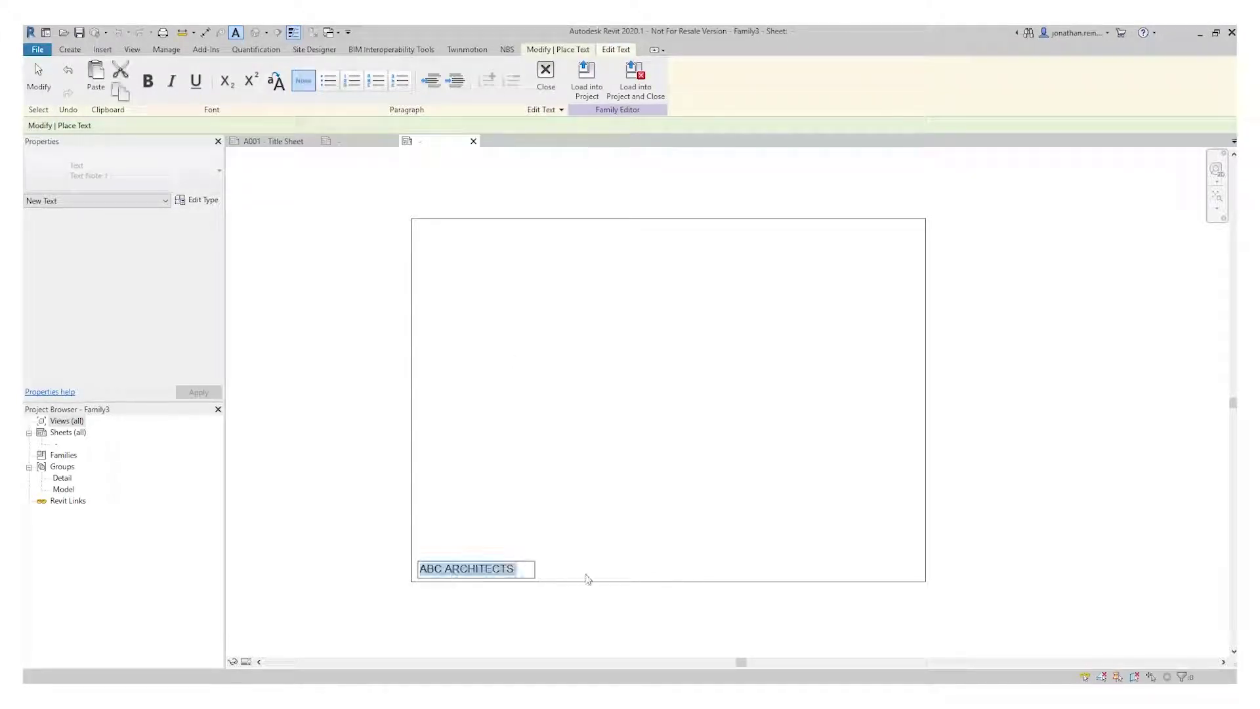
click(300, 266)
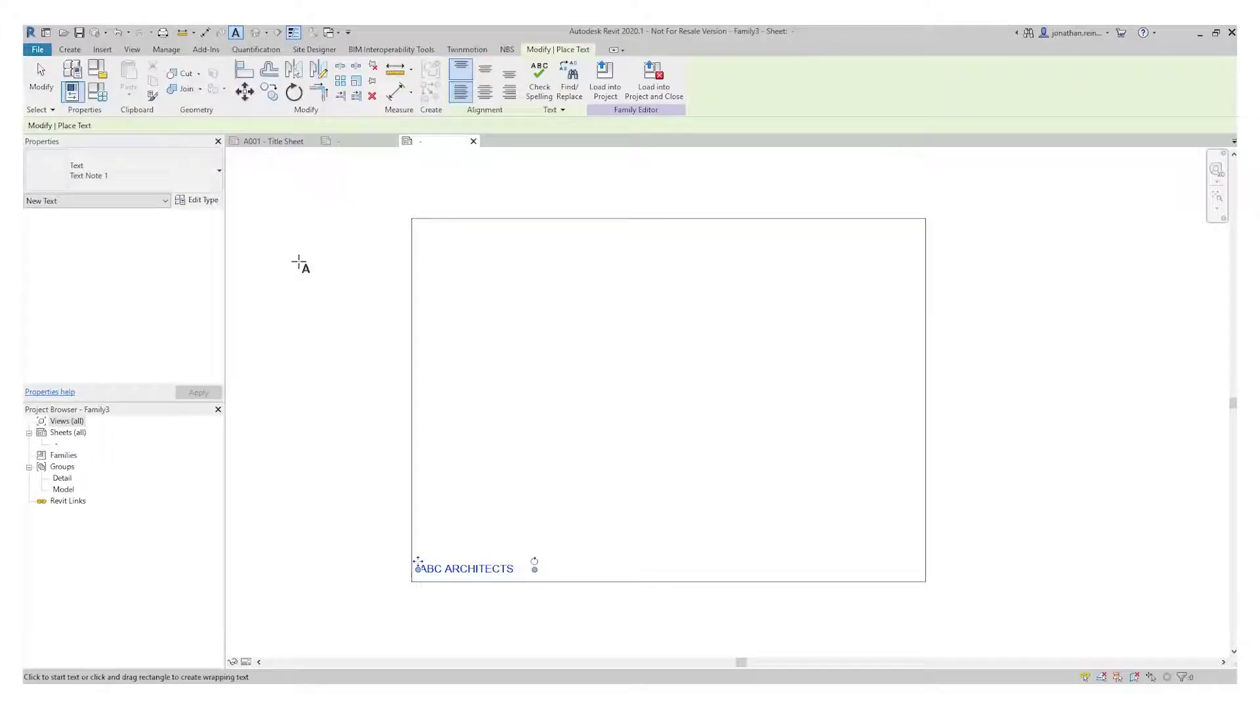
Select the ABC ARCHITECTS note and nudge it slightly upward.
click(46, 92)
click(453, 569)
middle_drag(683, 510, 622, 512)
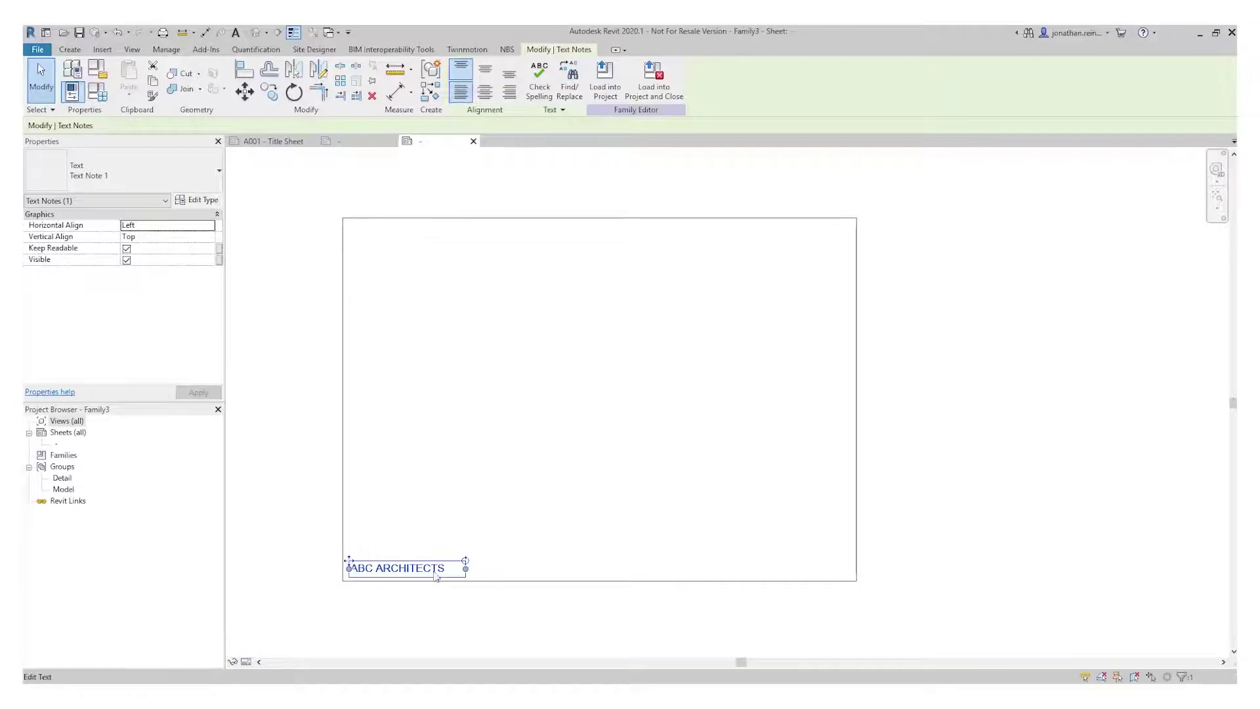
scroll(347, 564, up, 4)
mouse_move(346, 549)
mouse_down()
mouse_move(346, 531)
mouse_move(347, 550)
mouse_up()
scroll(657, 512, down, 4)
click(555, 321)
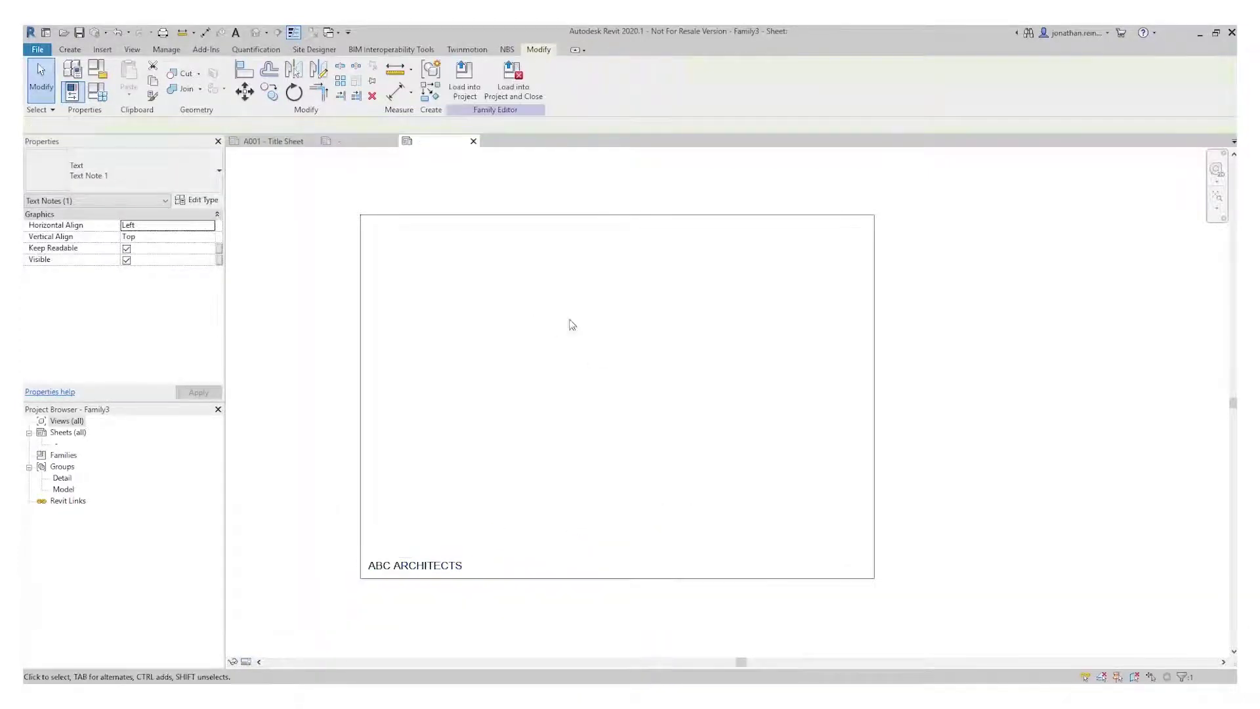
Start a new label near the title block's lower-right corner.
click(69, 49)
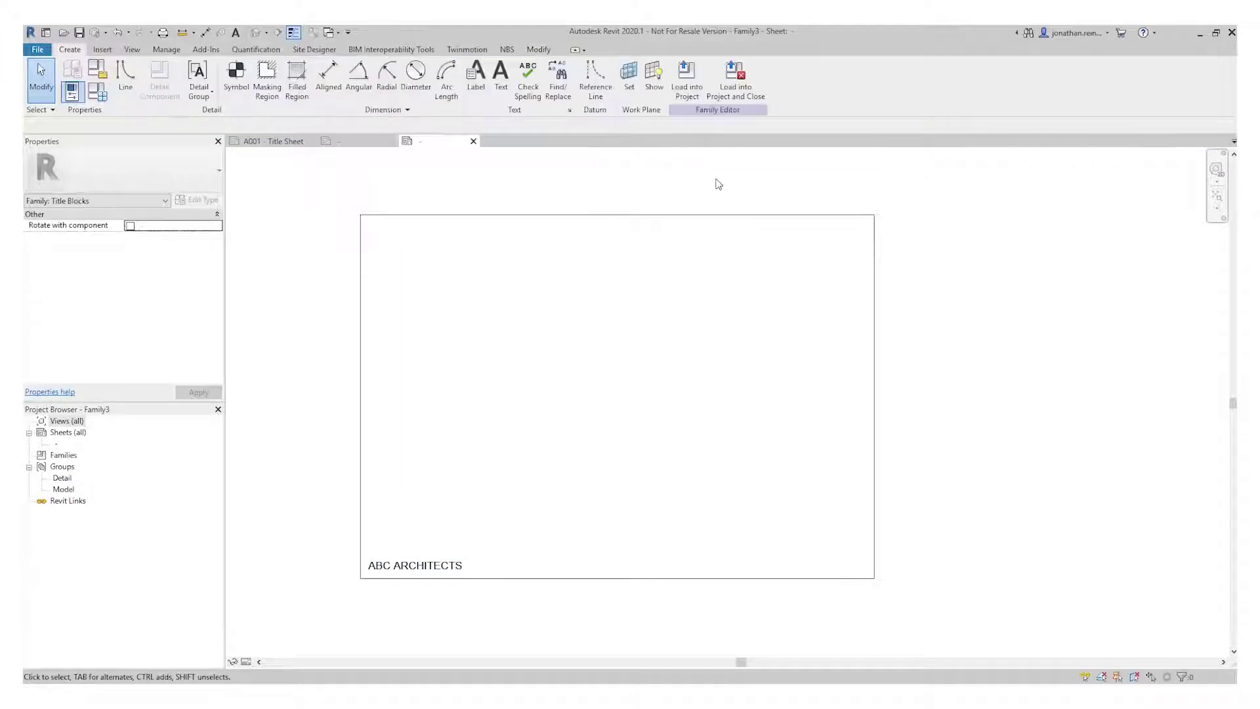
click(476, 76)
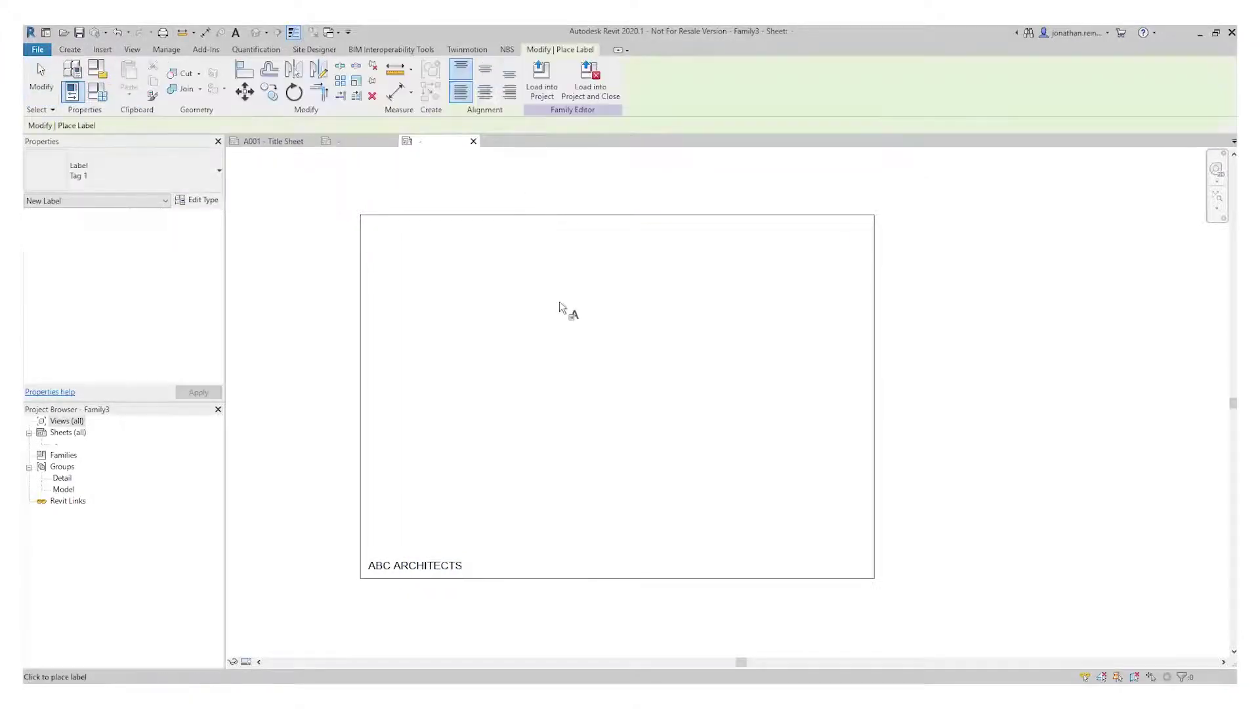
middle_drag(617, 343, 583, 294)
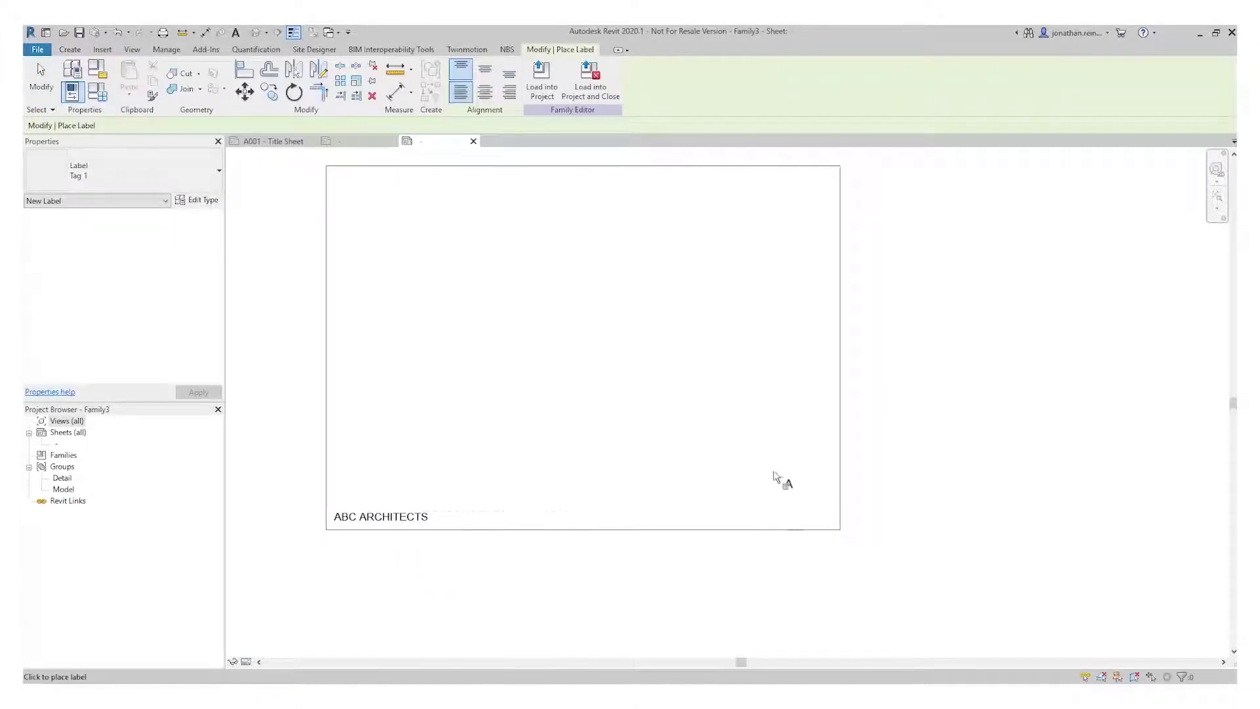
click(730, 474)
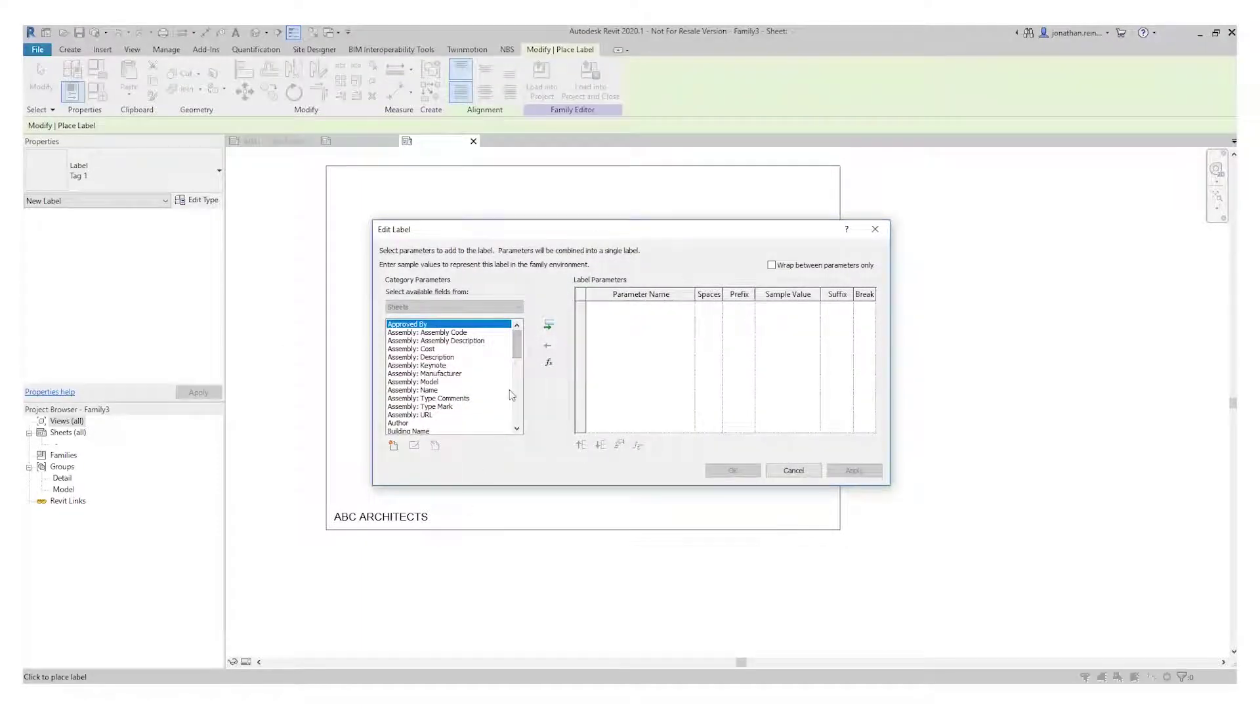
drag(518, 359, 519, 373)
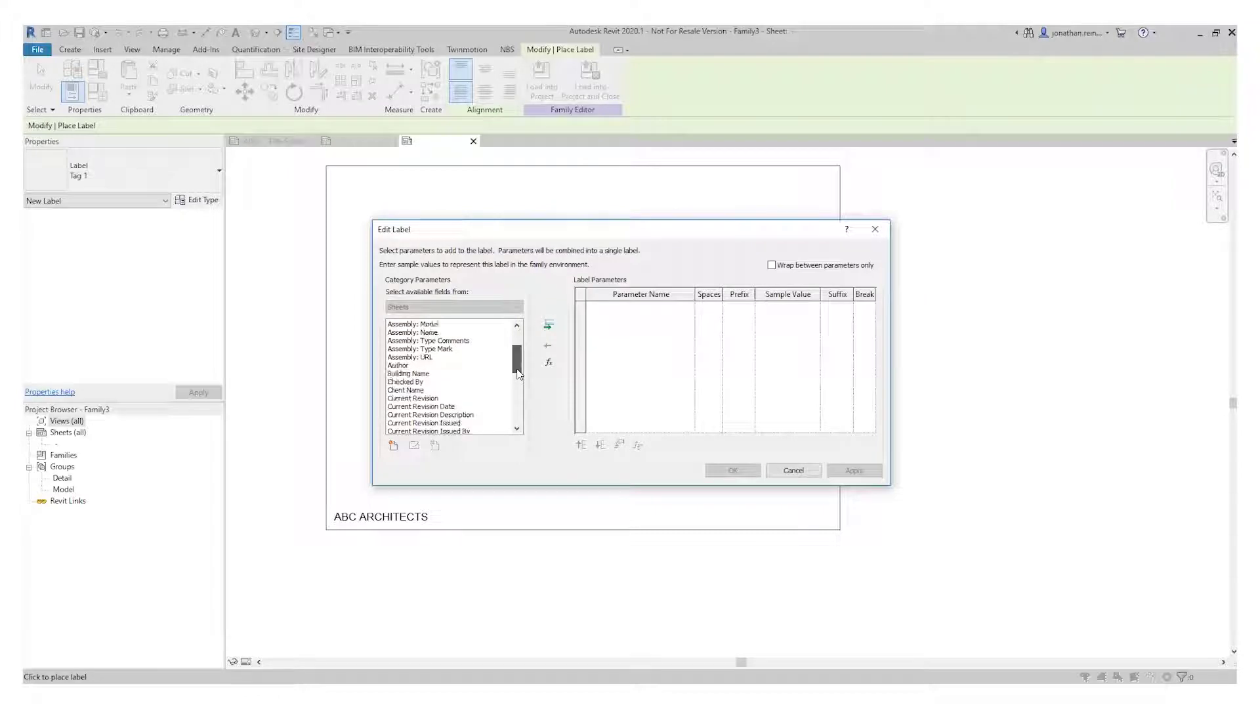
Add Client Name, Drawn By and Scale to the label.
click(473, 390)
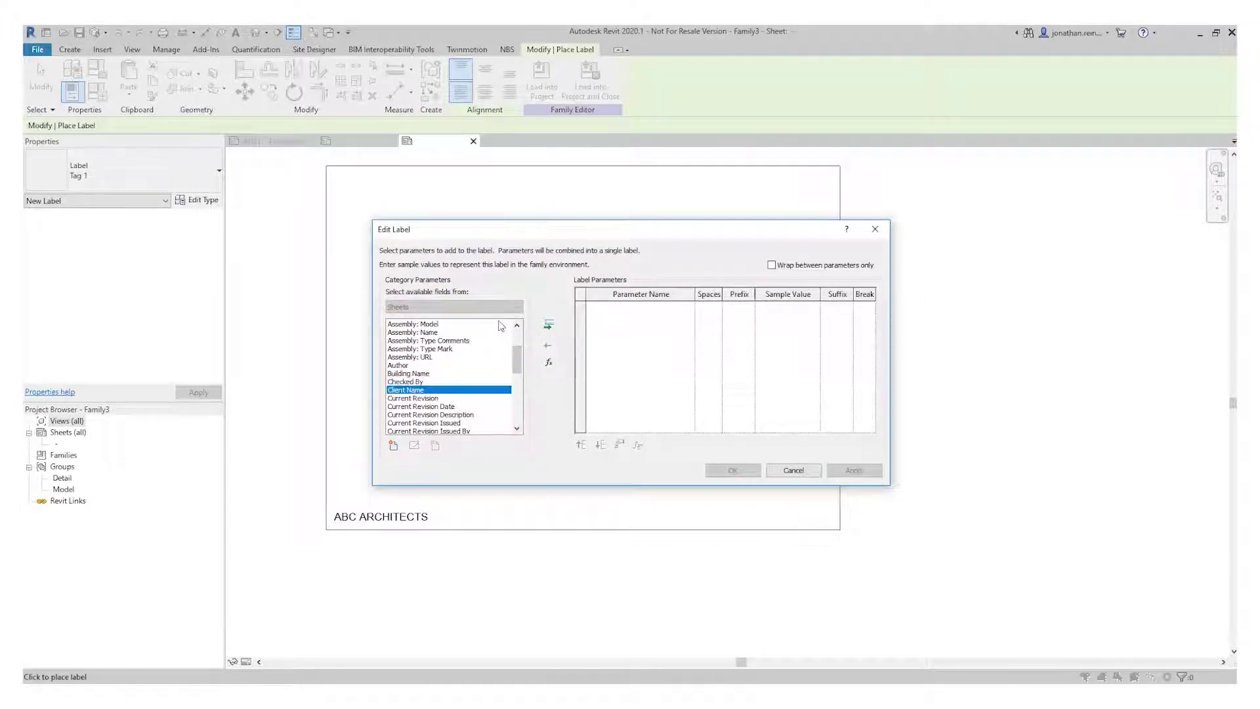
click(550, 326)
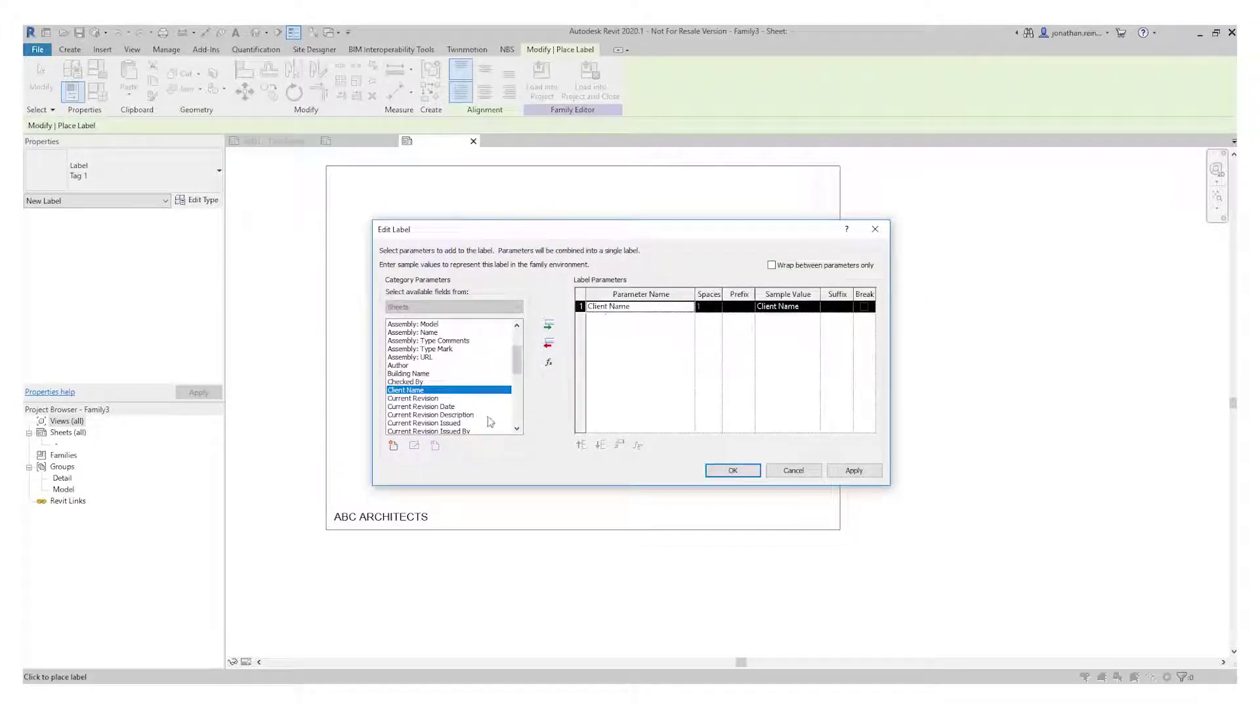
scroll(517, 384, down, 3)
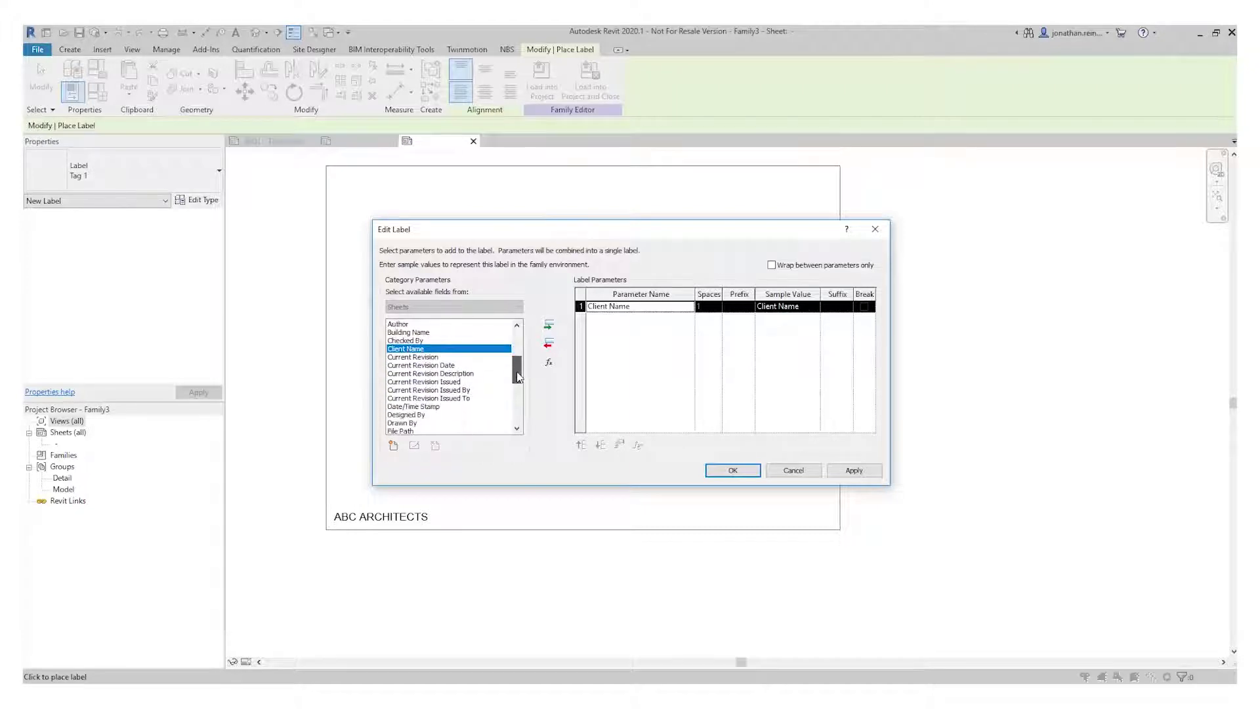
scroll(517, 387, down, 1)
click(420, 382)
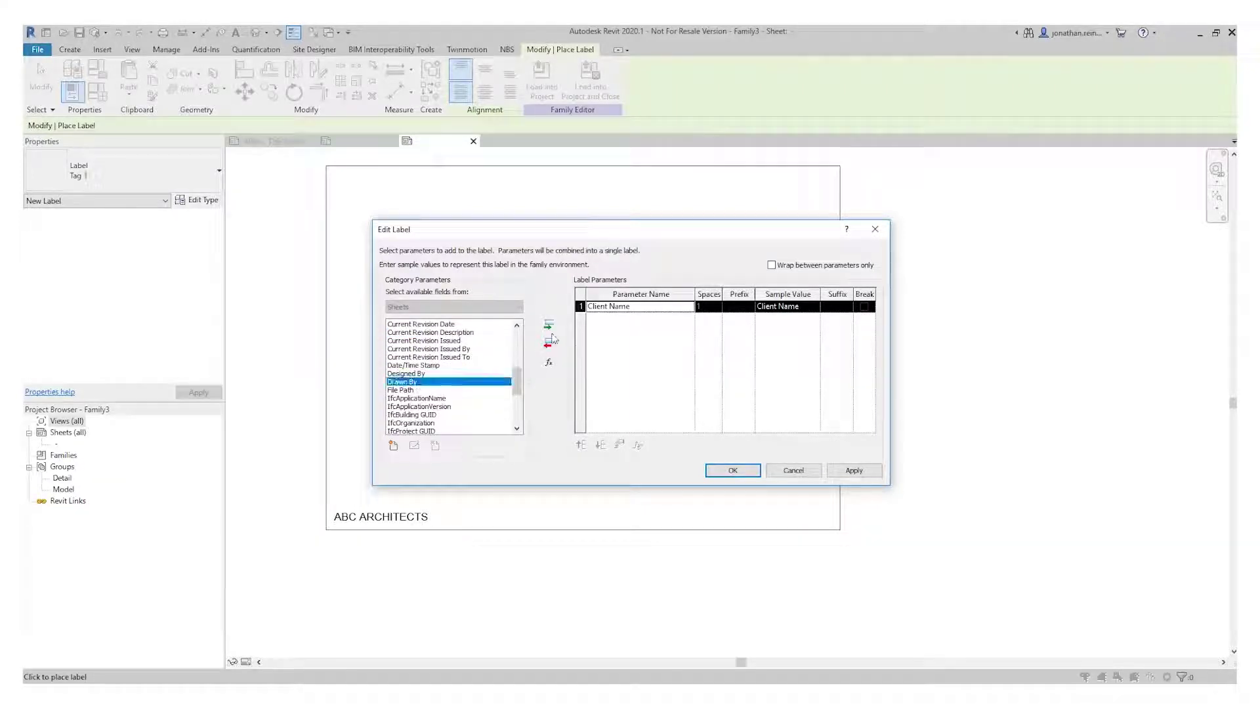
click(549, 326)
drag(519, 390, 516, 417)
click(402, 399)
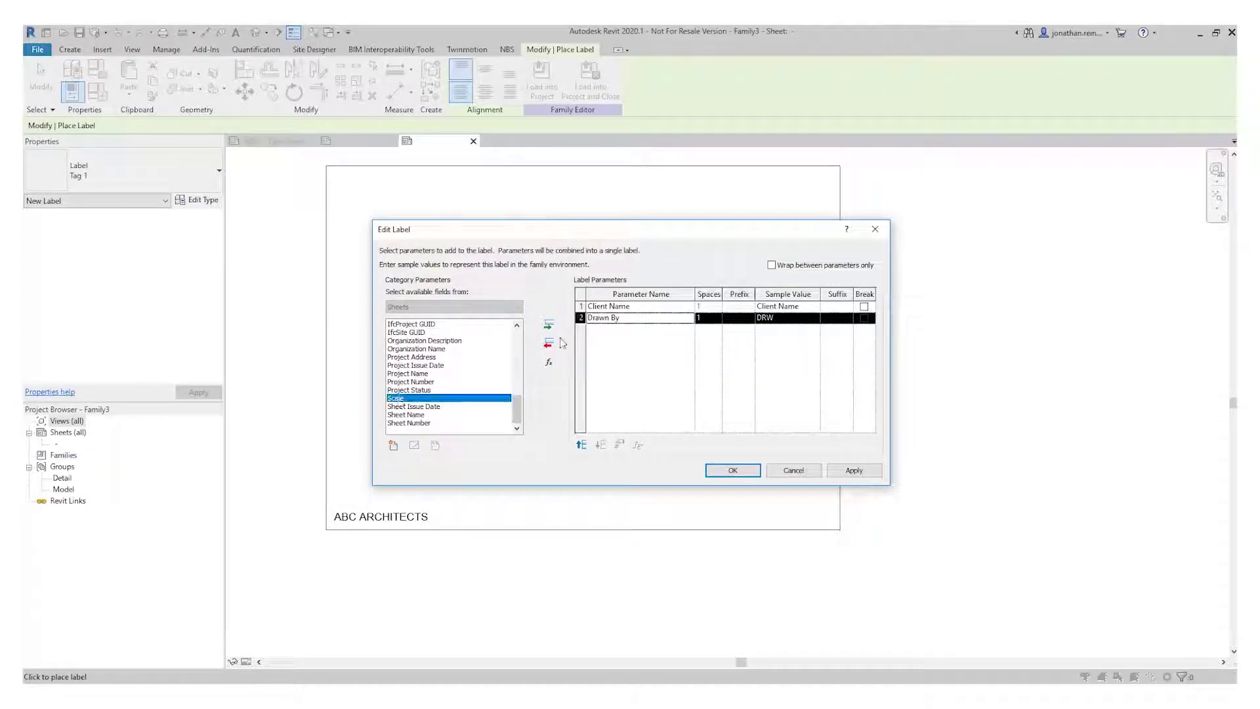
click(549, 325)
Add Sheet Issue Date, Sheet Name and Sheet Number to the label.
click(436, 407)
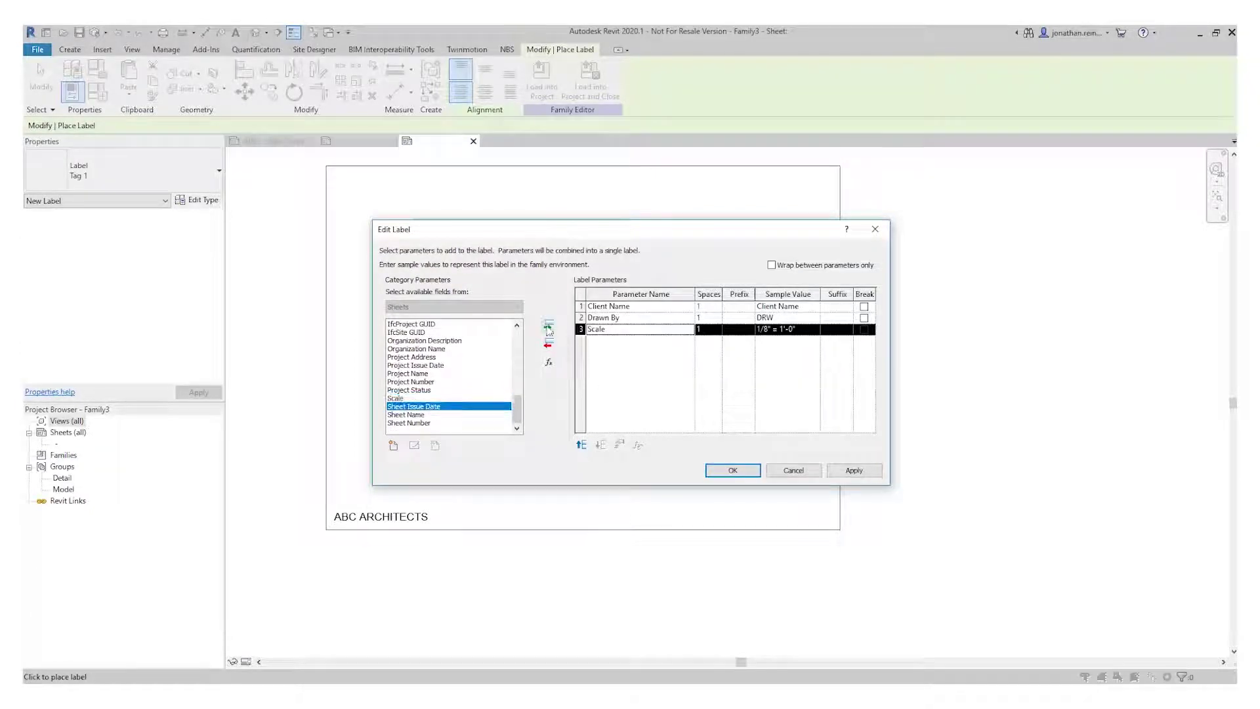
click(550, 327)
click(414, 416)
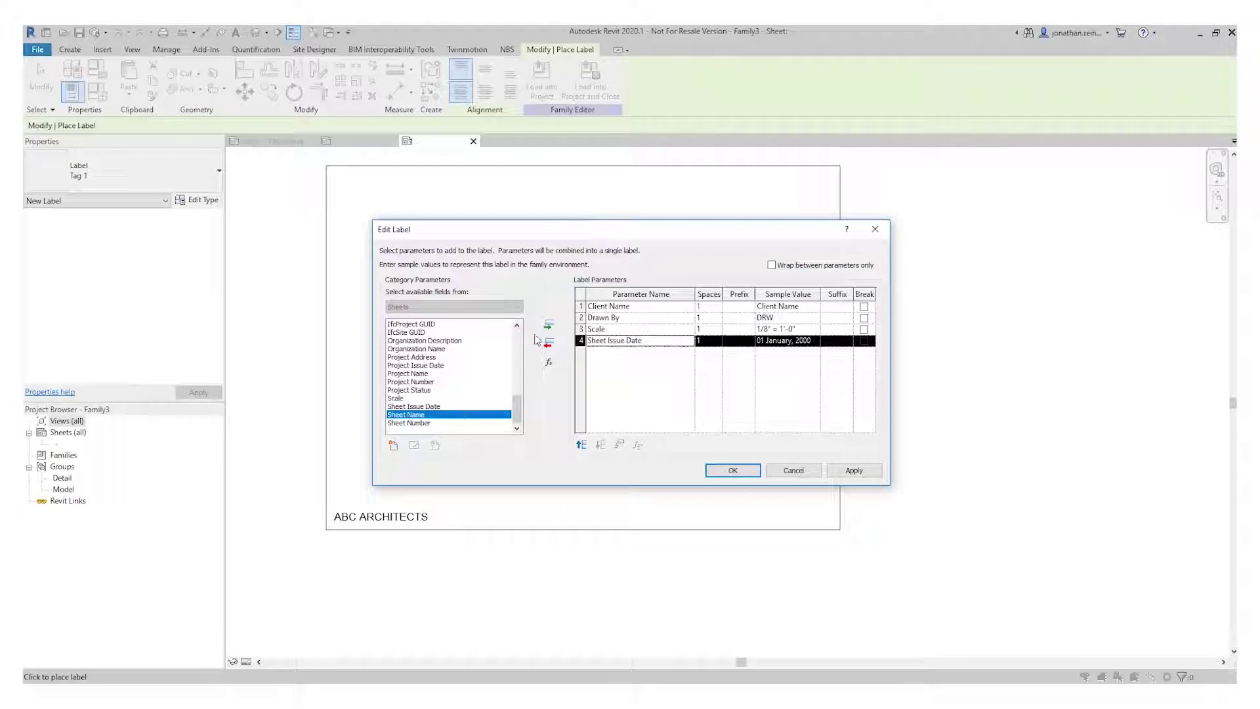
click(550, 326)
click(497, 423)
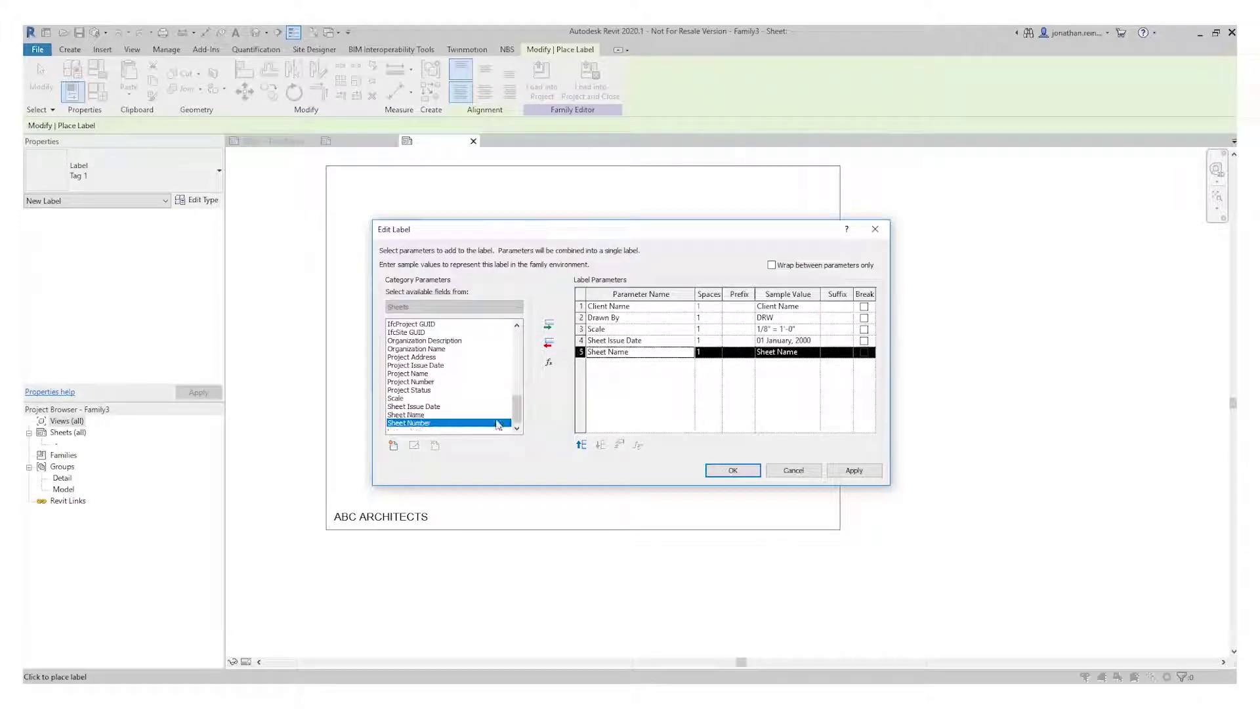
click(550, 326)
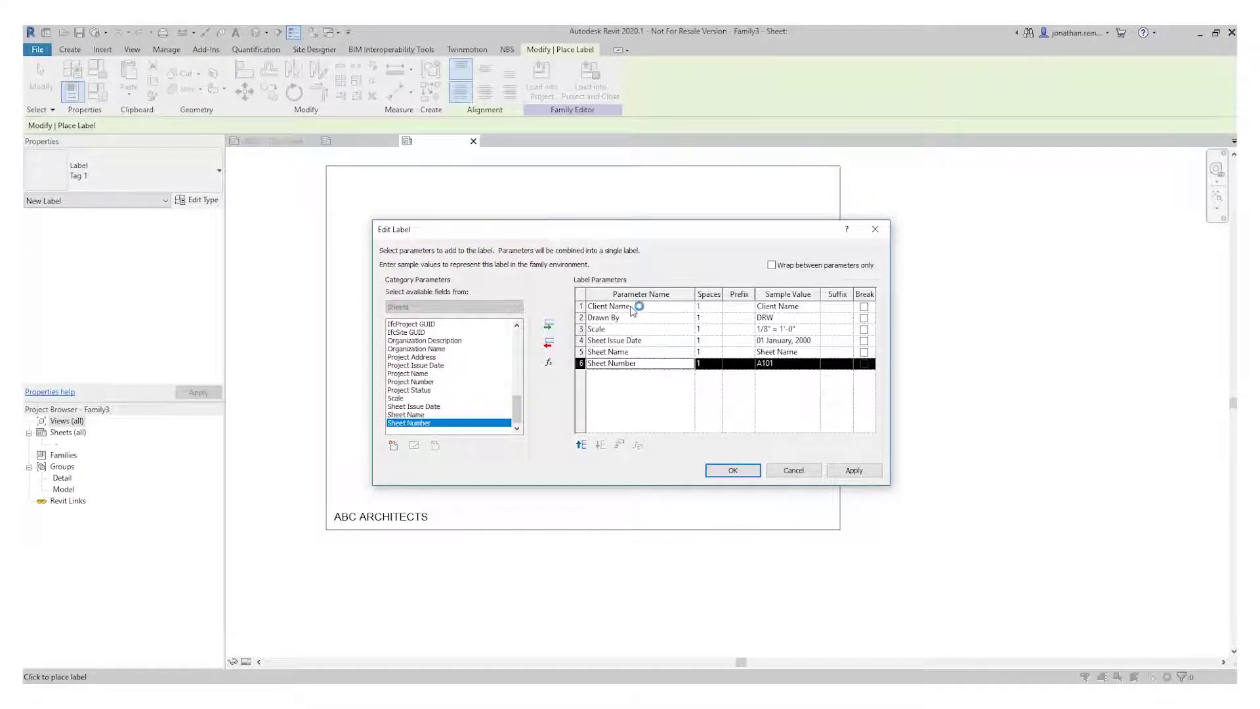
Add Project Name directly below Client Name and confirm the label.
click(463, 374)
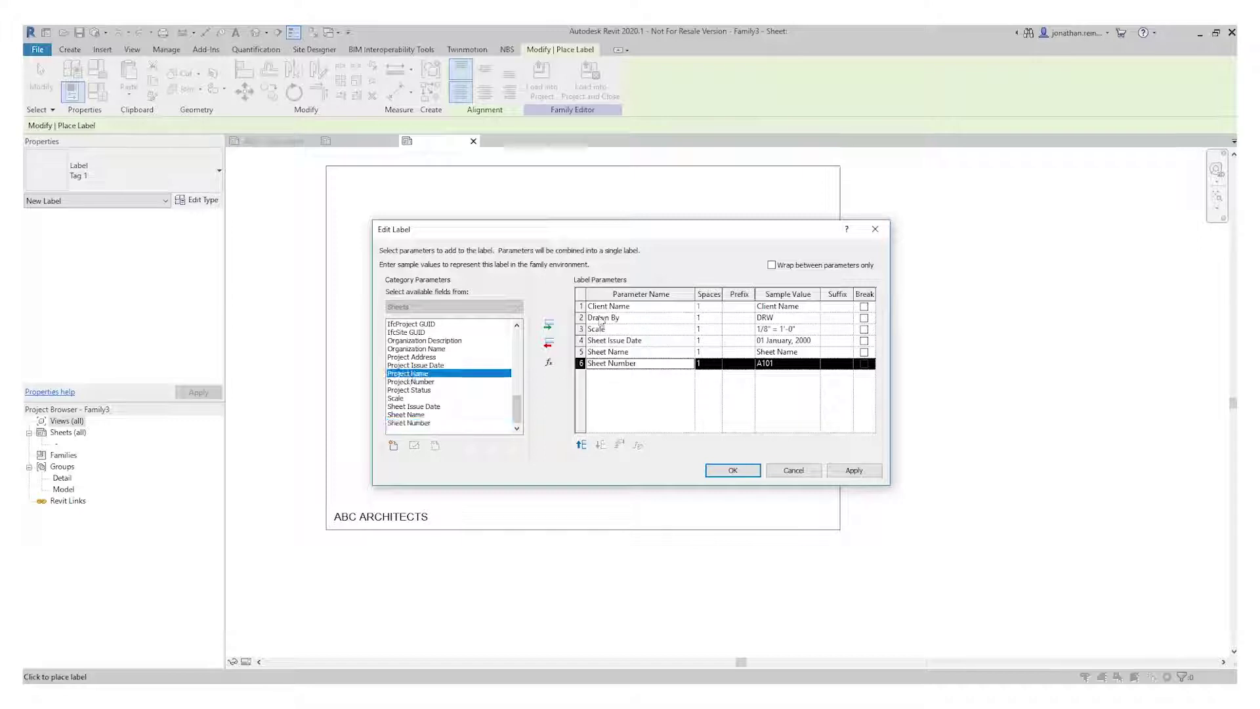
click(549, 326)
click(582, 447)
click(581, 446)
click(581, 446)
click(581, 446)
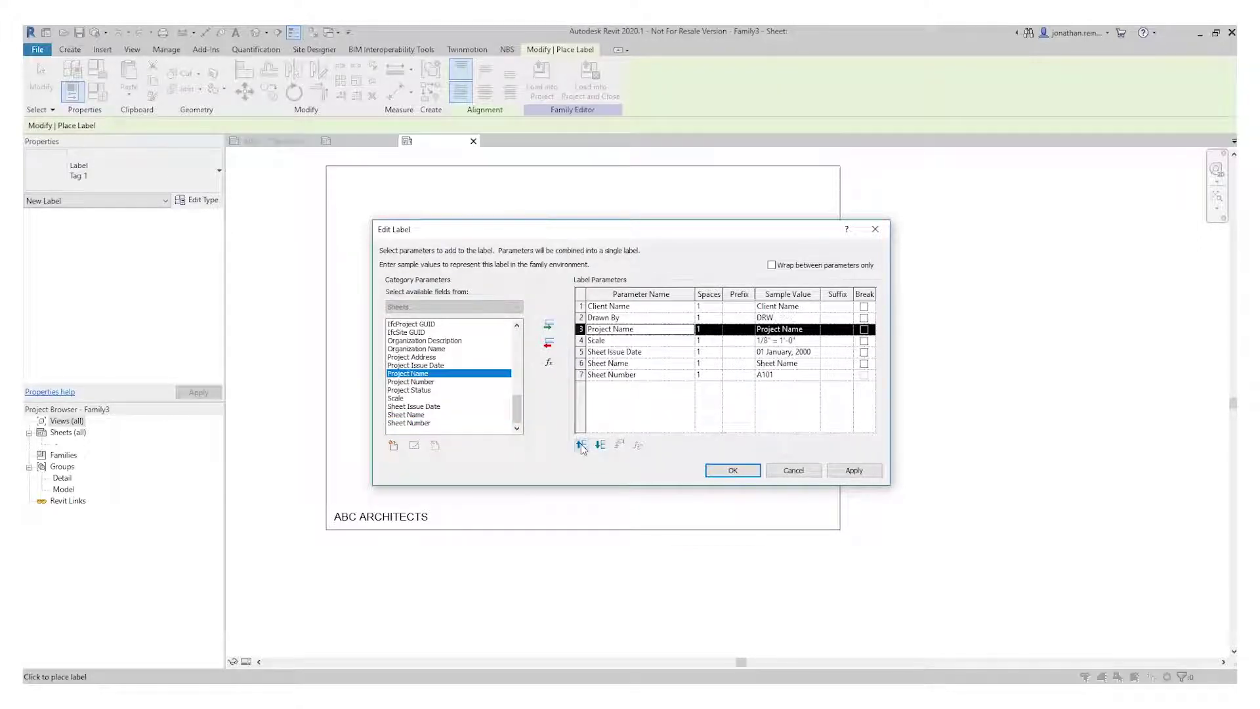
click(582, 447)
click(582, 446)
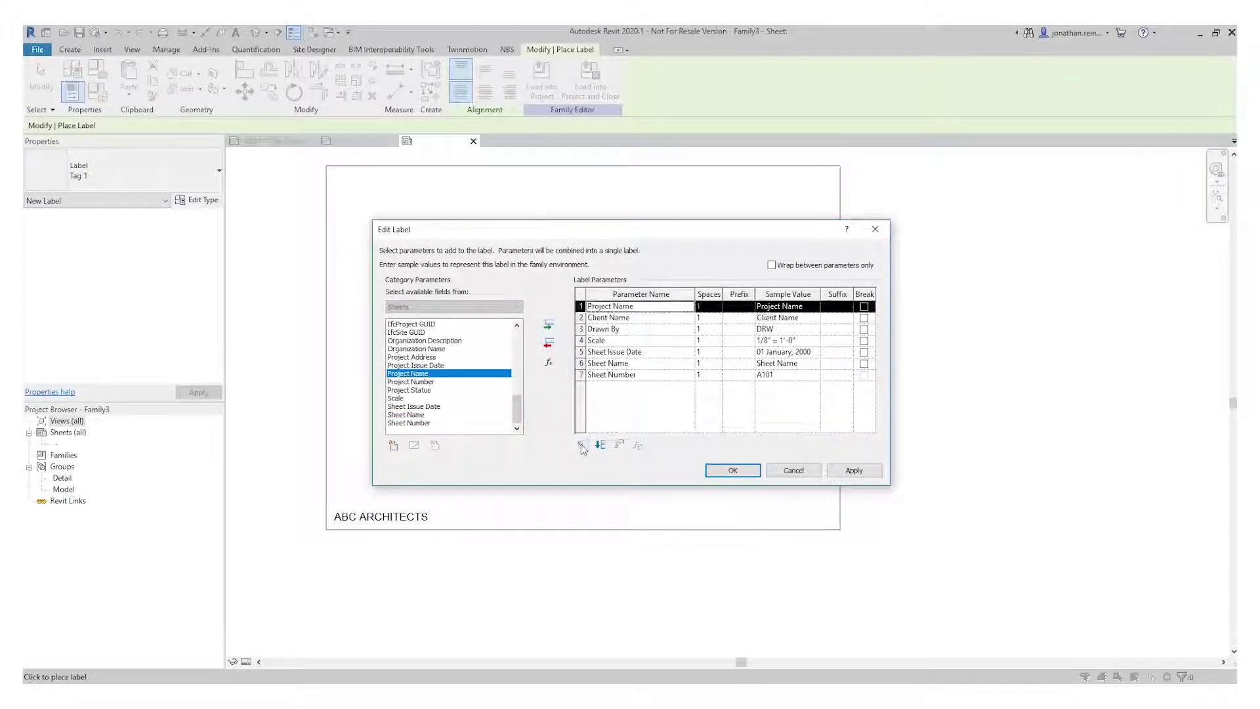
click(601, 446)
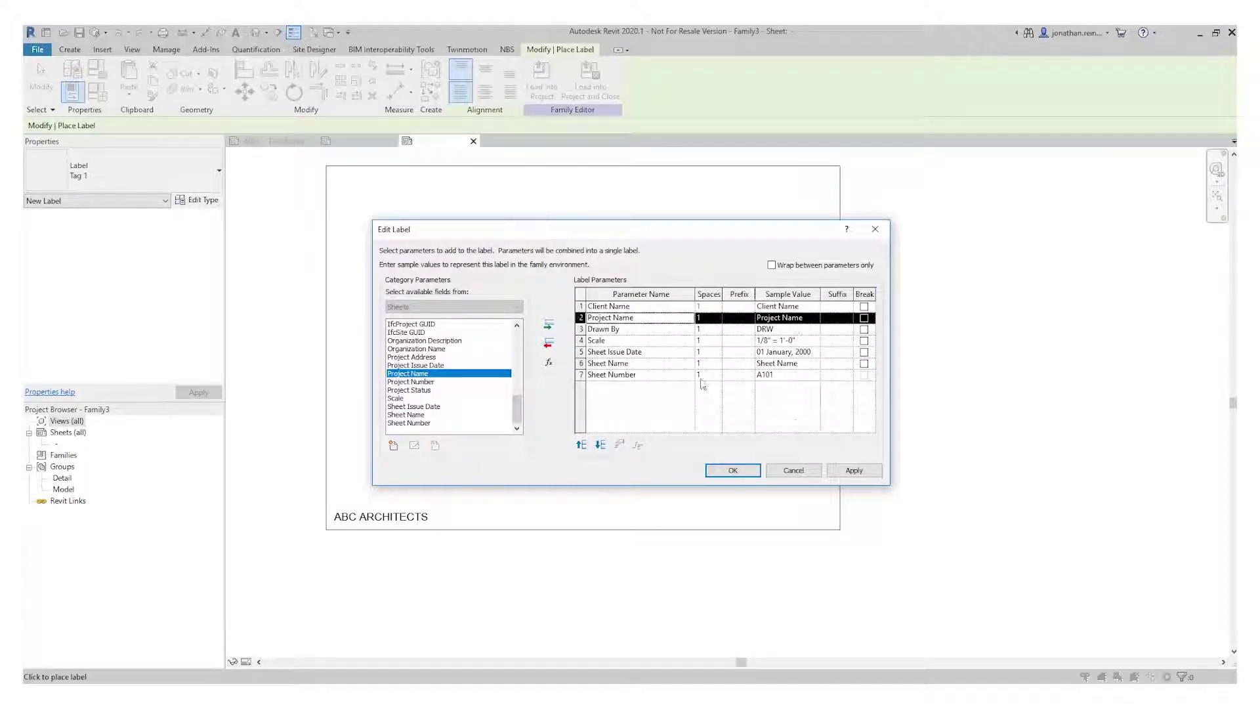
click(857, 471)
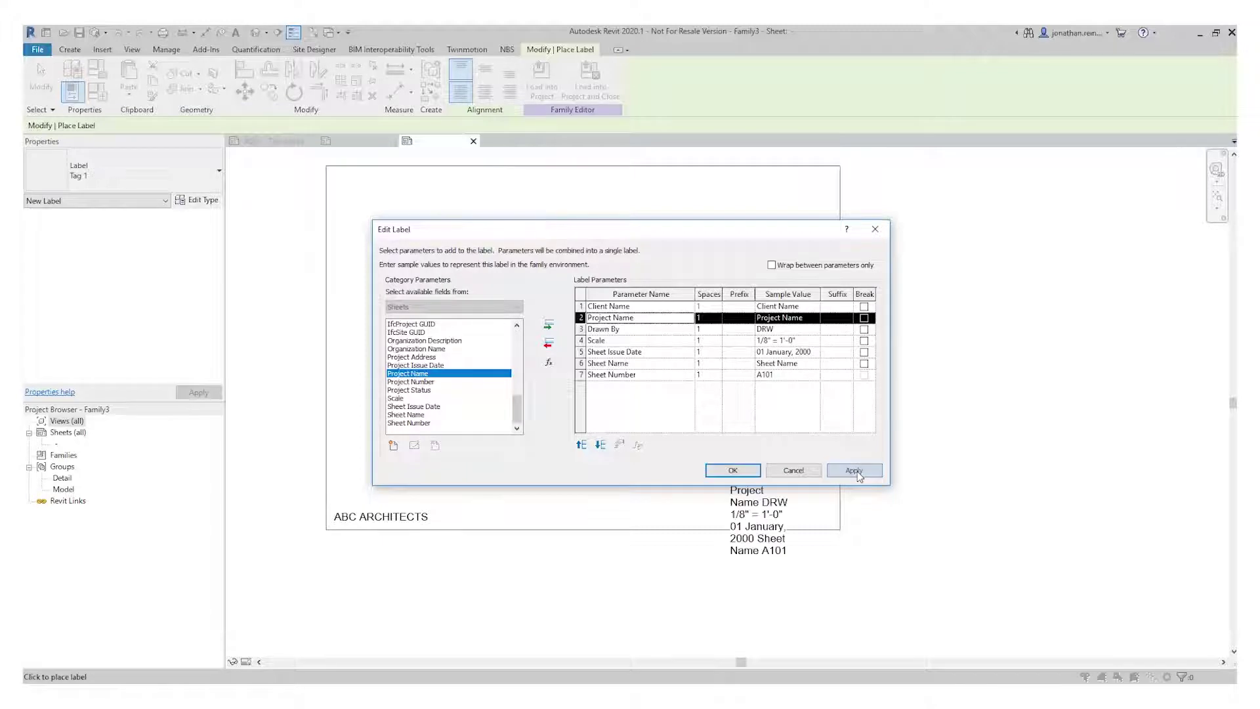
click(734, 471)
Widen the placed label so it wraps into three lines, then reselect it.
scroll(795, 539, up, 2)
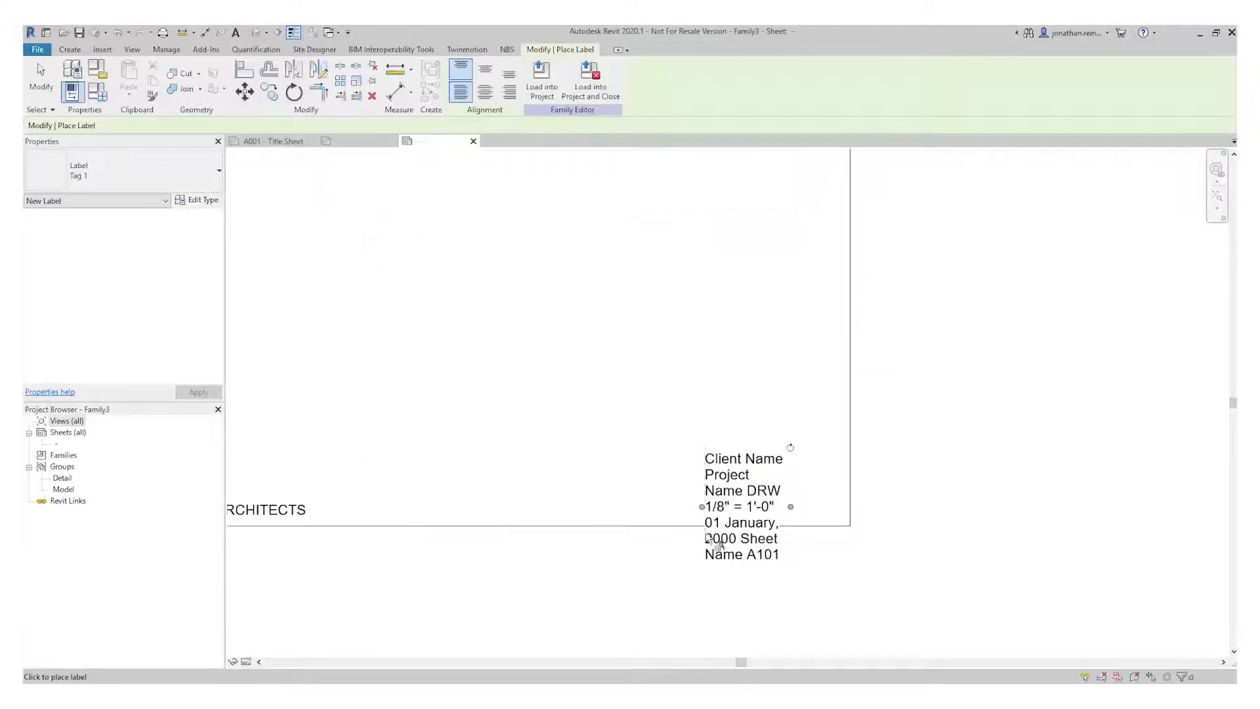
drag(705, 516, 533, 499)
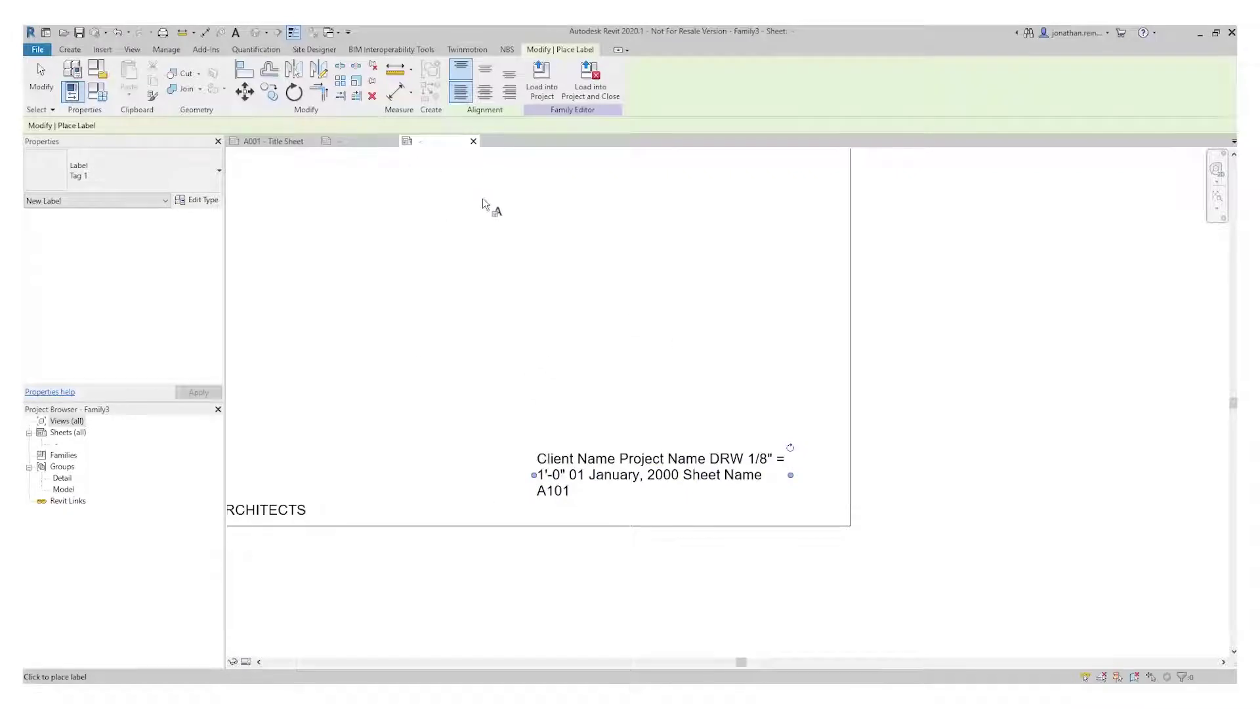
key(Escape)
click(582, 460)
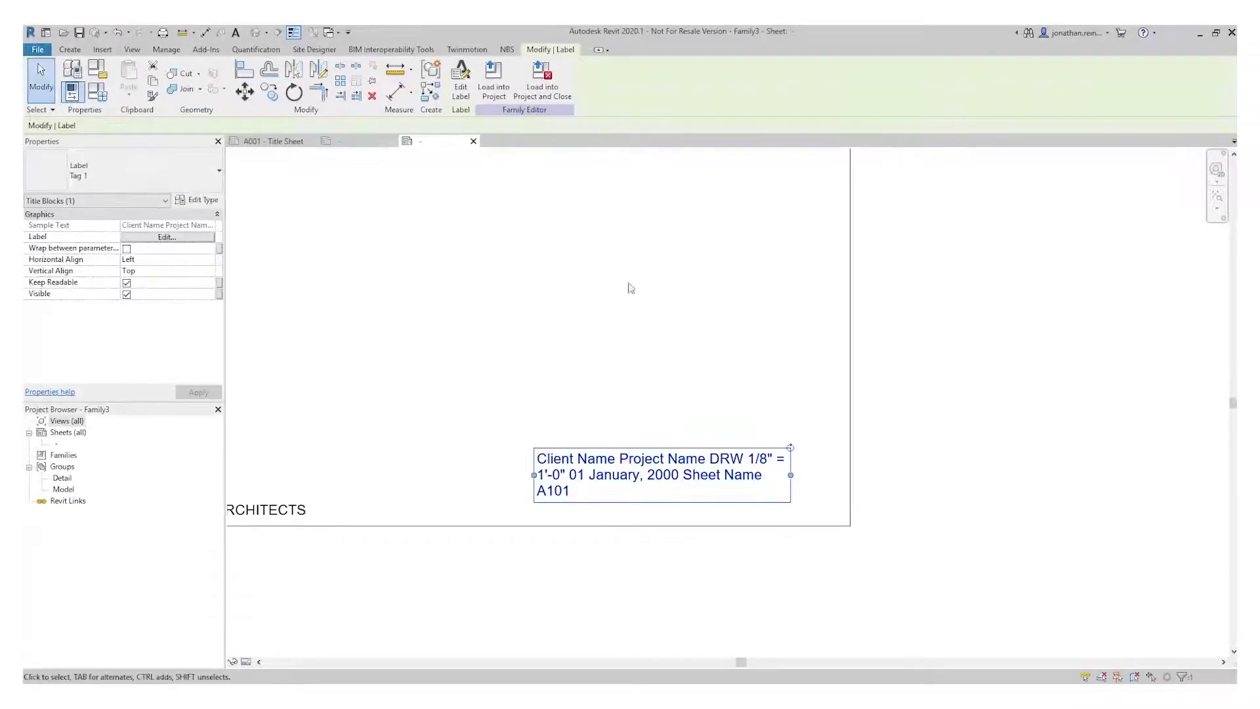
Add line breaks after Client Name, Project Name, Scale and Sheet Issue Date, then widen the label.
click(461, 79)
click(864, 306)
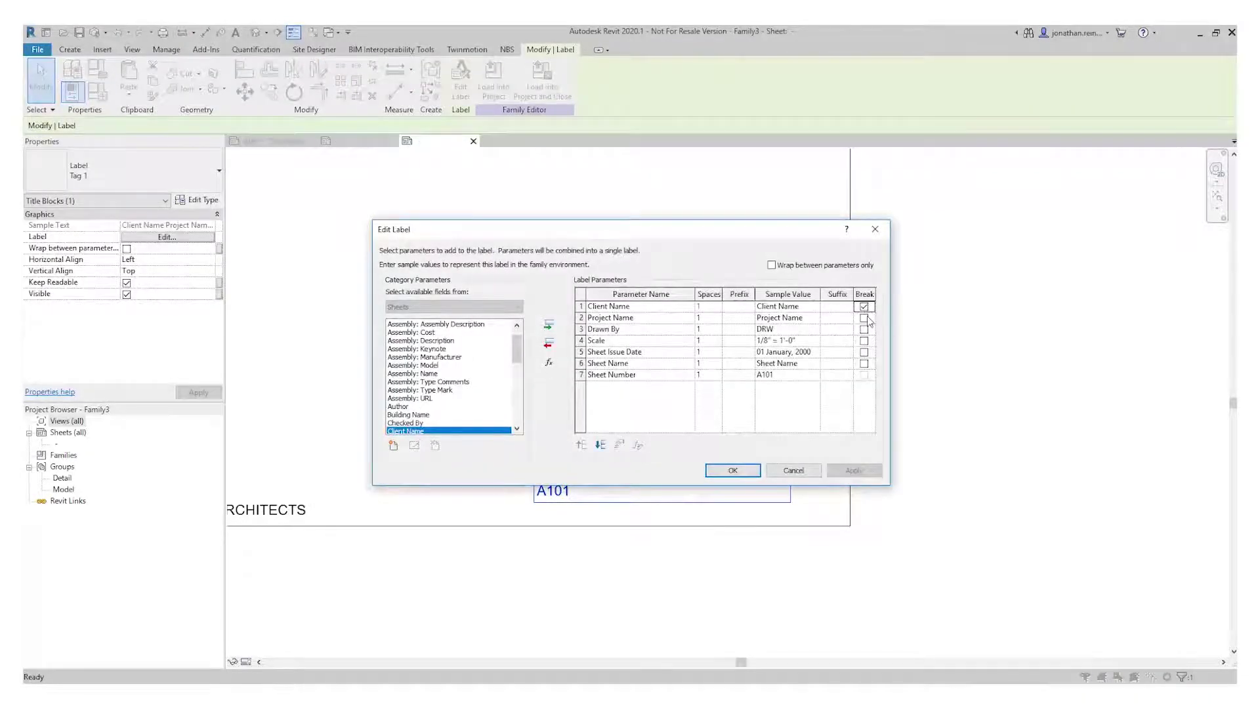
click(864, 318)
click(864, 341)
click(864, 352)
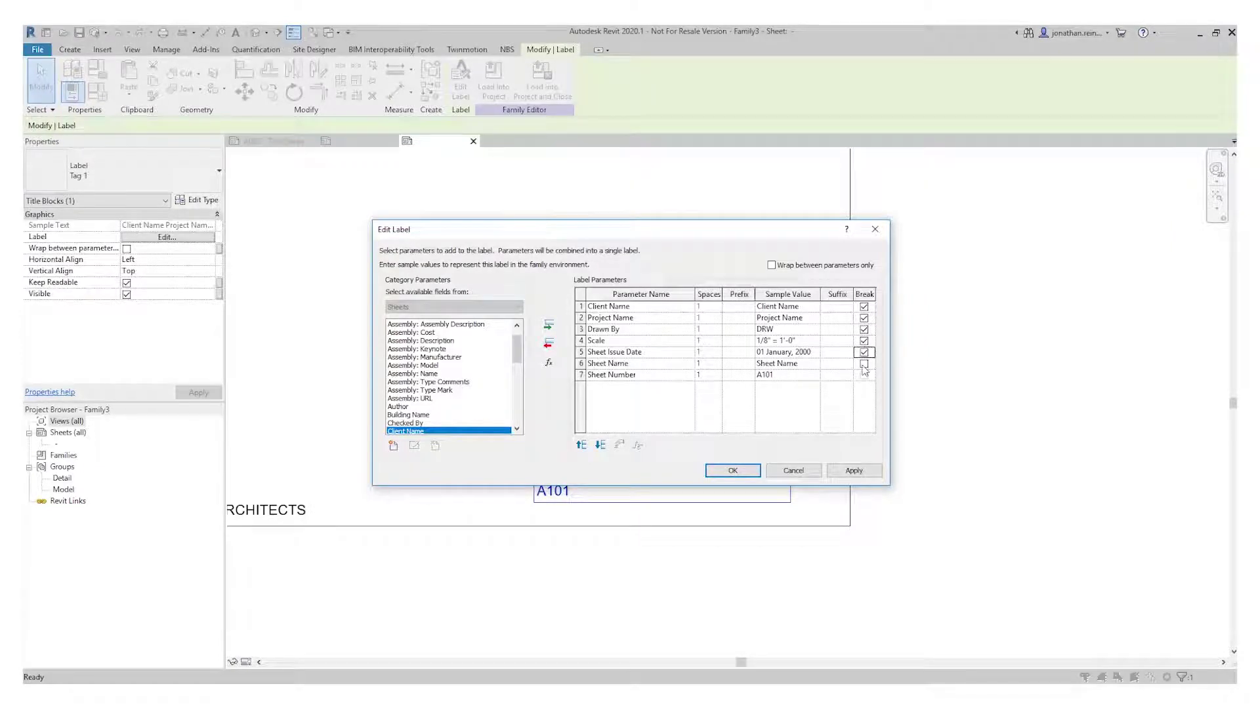
click(850, 471)
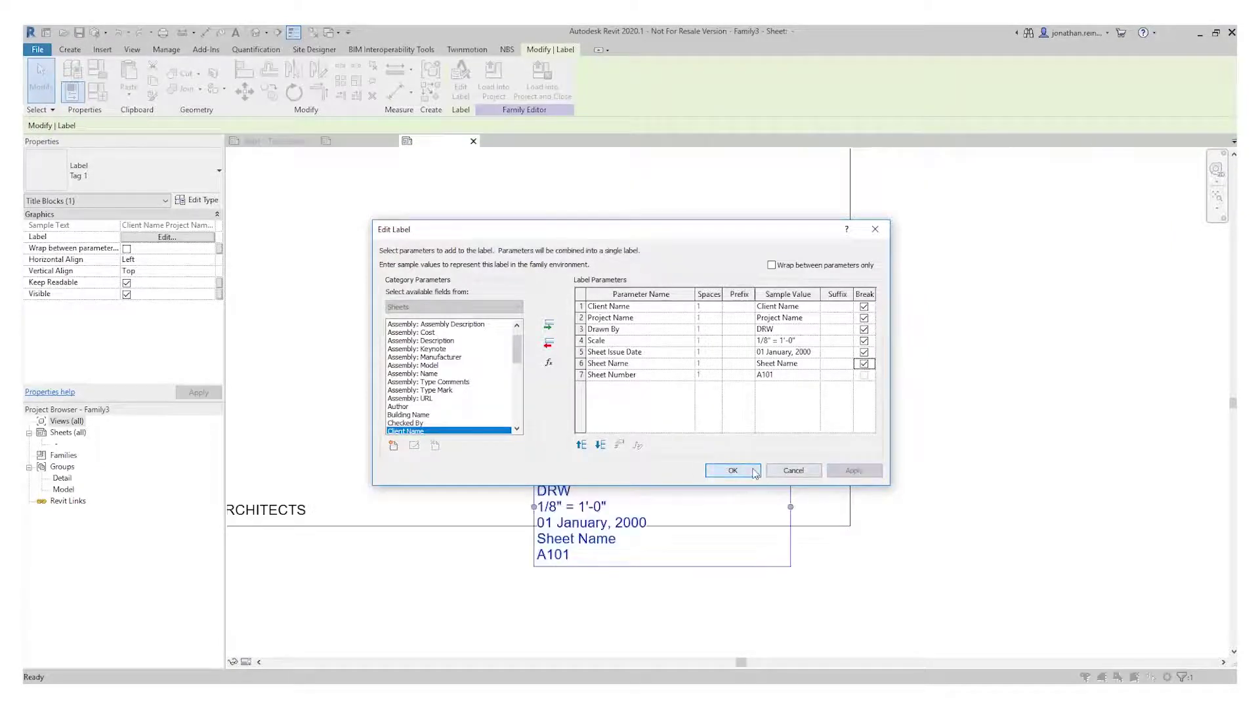
click(752, 471)
drag(790, 506, 872, 507)
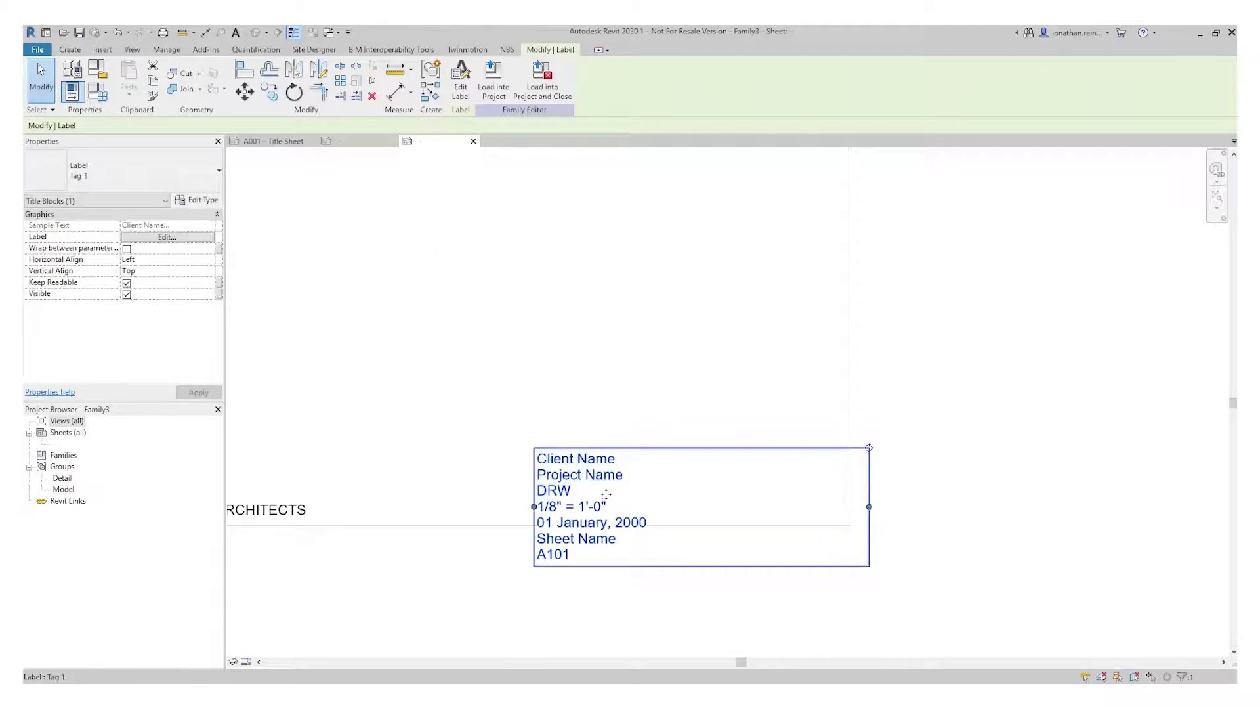
scroll(746, 500, down, 2)
drag(746, 499, 866, 471)
drag(947, 474, 806, 474)
scroll(778, 502, up, 4)
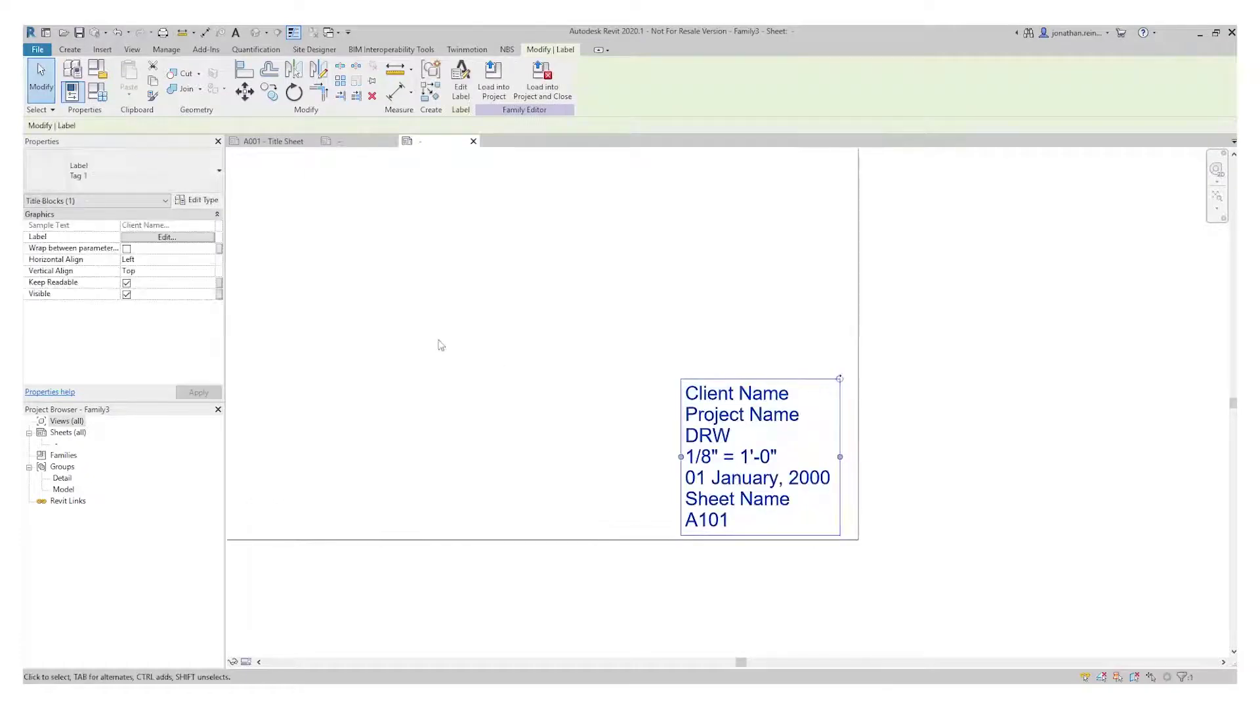
scroll(443, 342, up, 1)
middle_drag(365, 302, 472, 322)
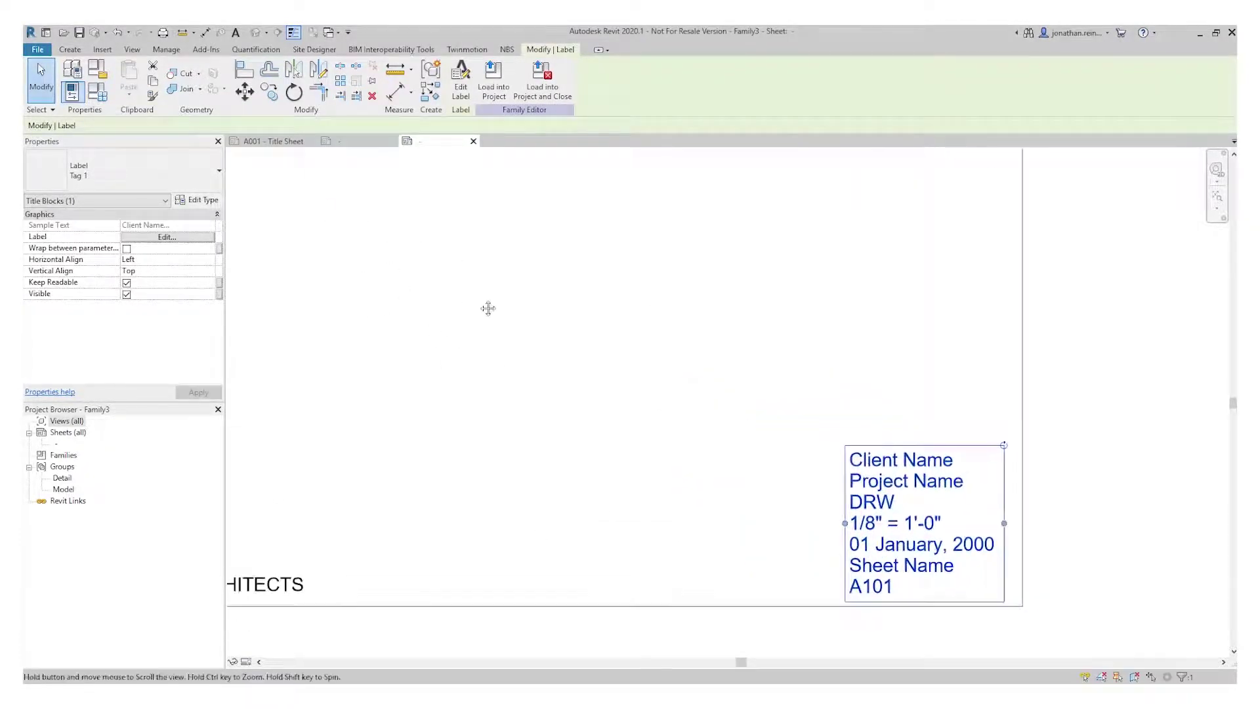
click(148, 172)
click(152, 173)
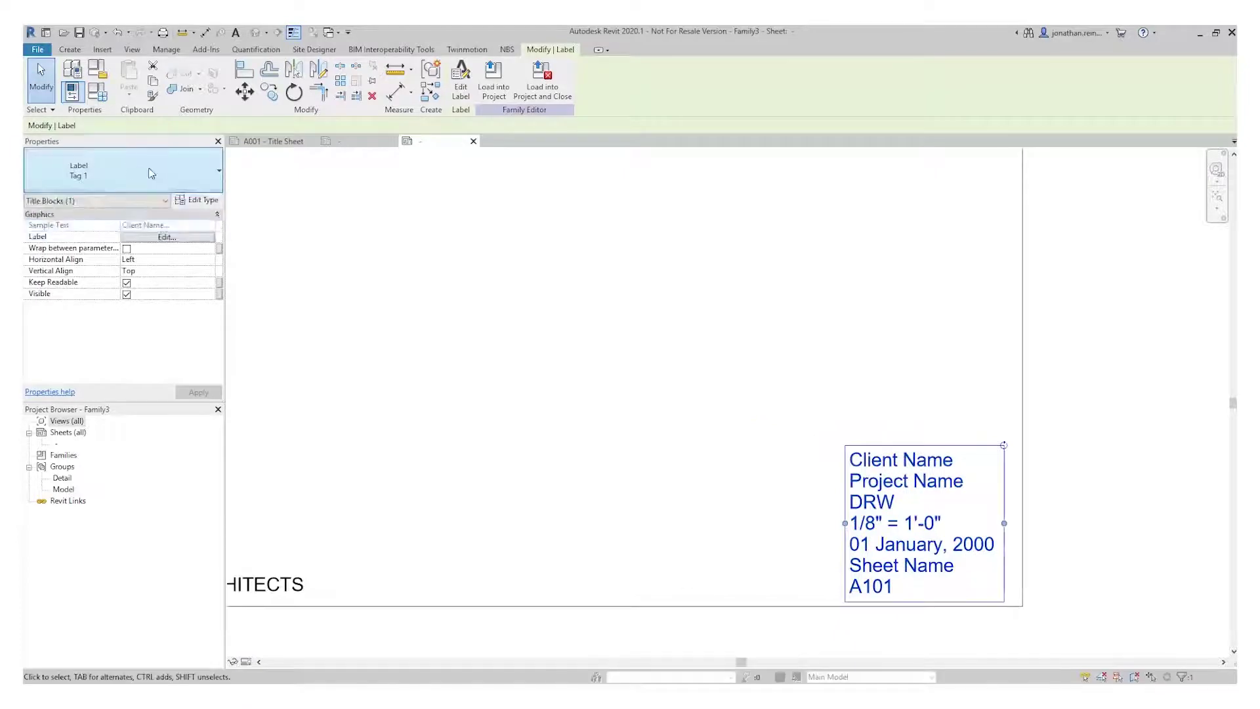
click(209, 201)
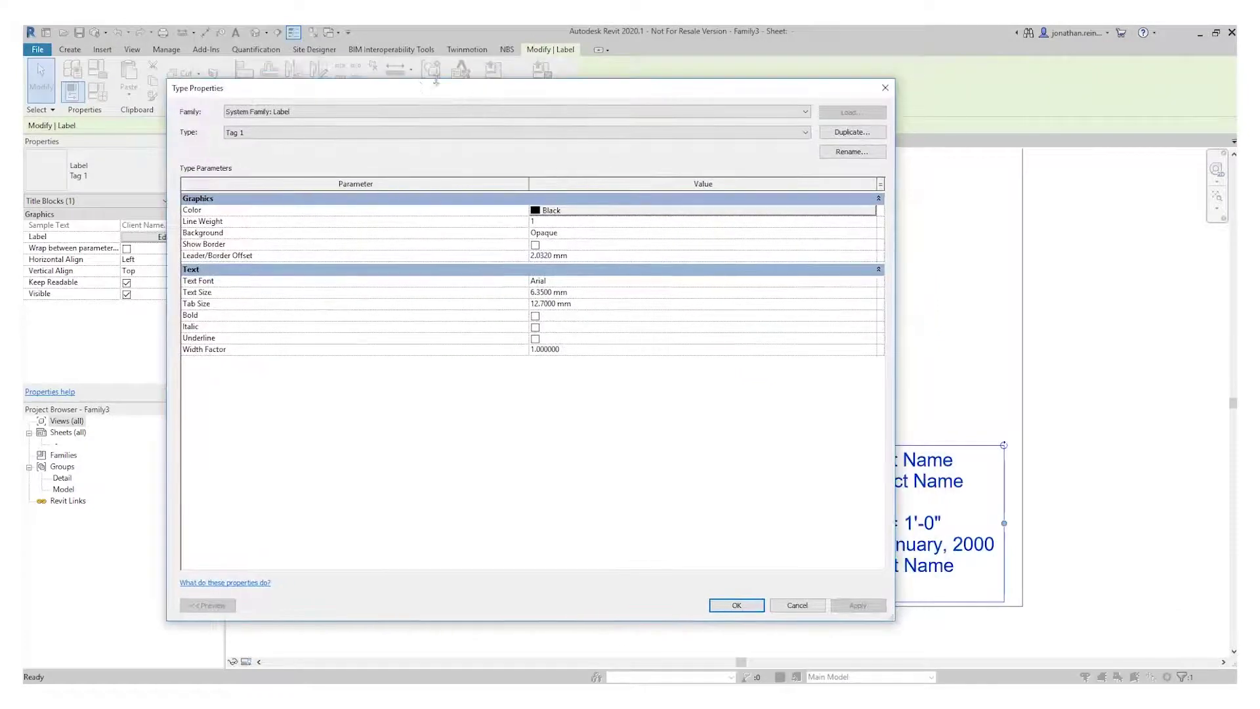
Set label type Tag 1 to 2.5 mm Arial Rounded MT Bold and drag it lower.
drag(475, 97, 362, 90)
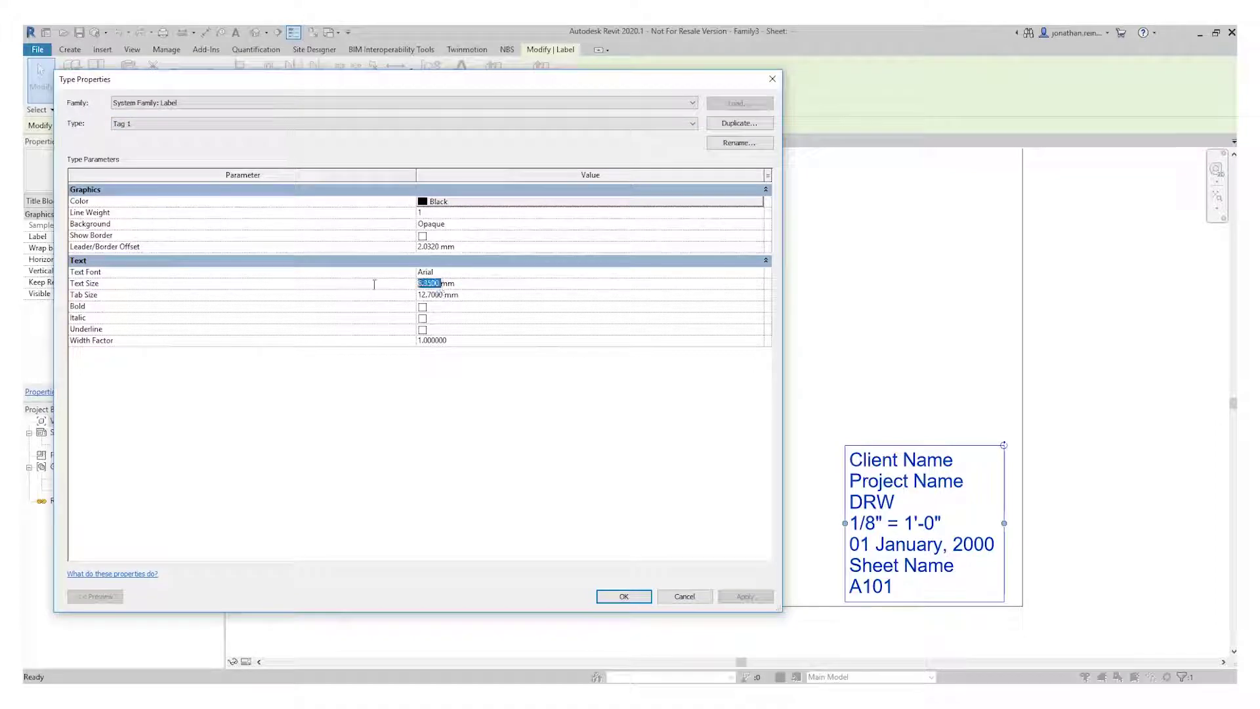
text(.5)
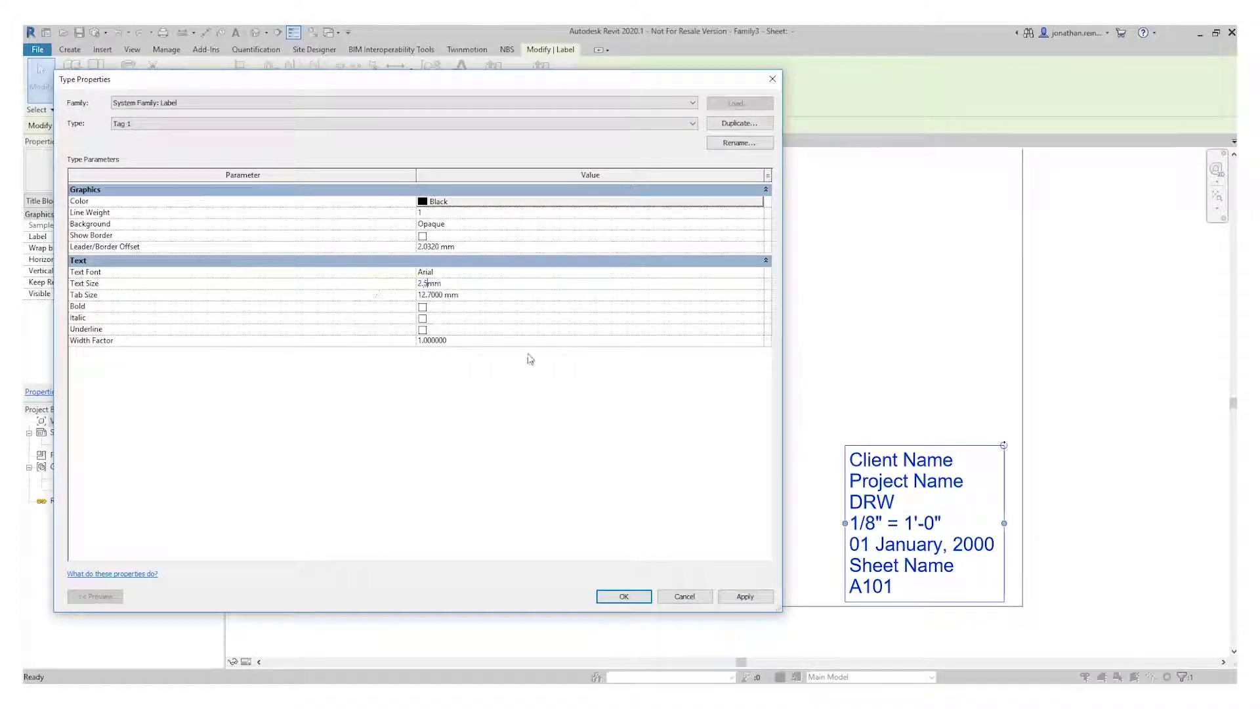
click(765, 272)
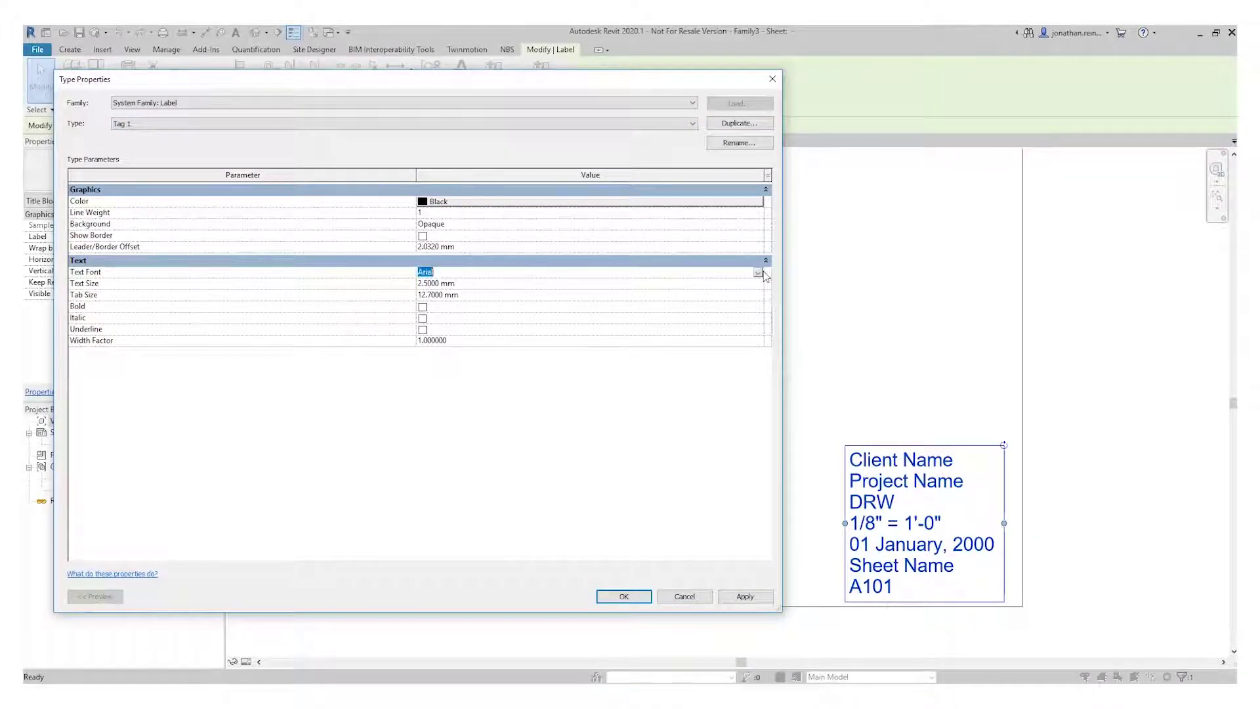
click(759, 273)
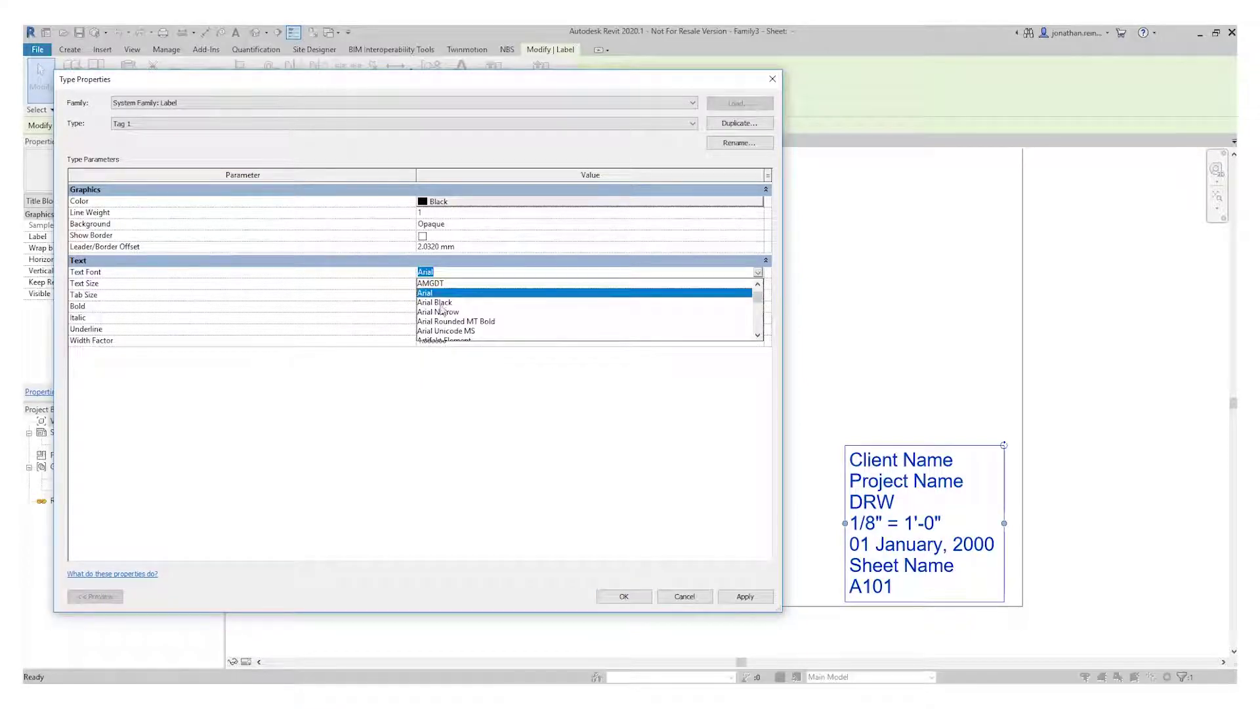
scroll(480, 321, down, 1)
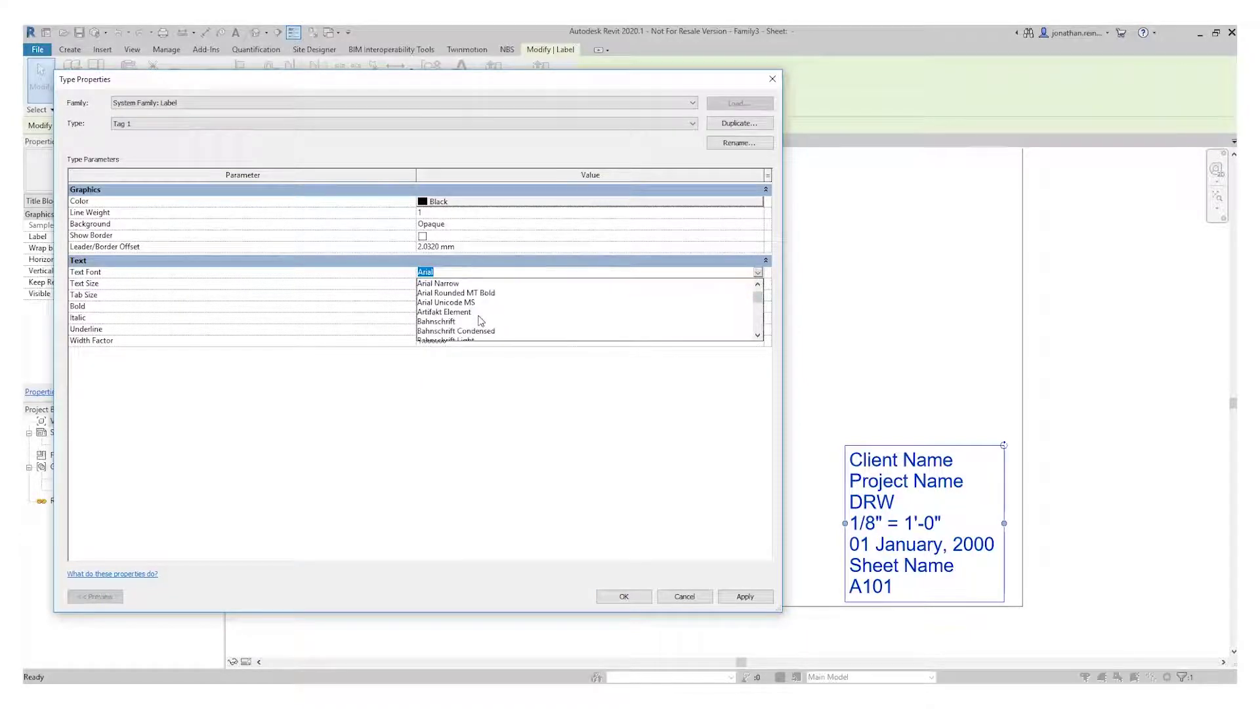
click(484, 295)
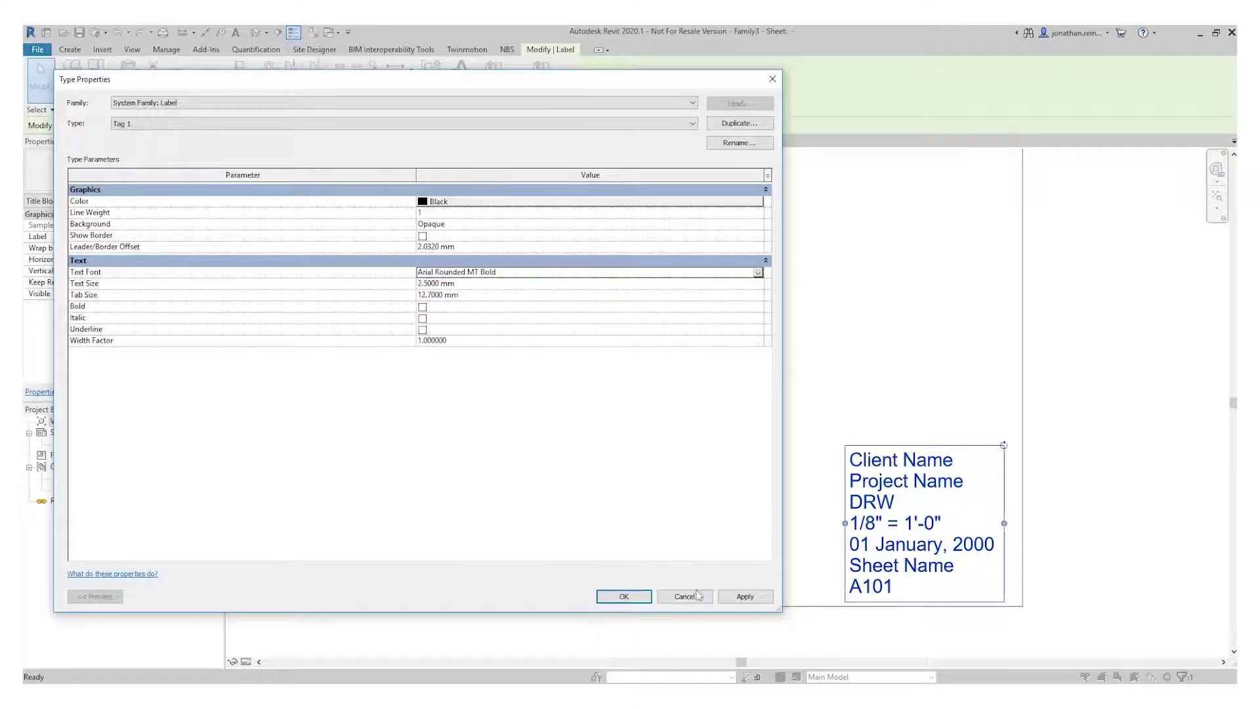
click(745, 597)
click(623, 597)
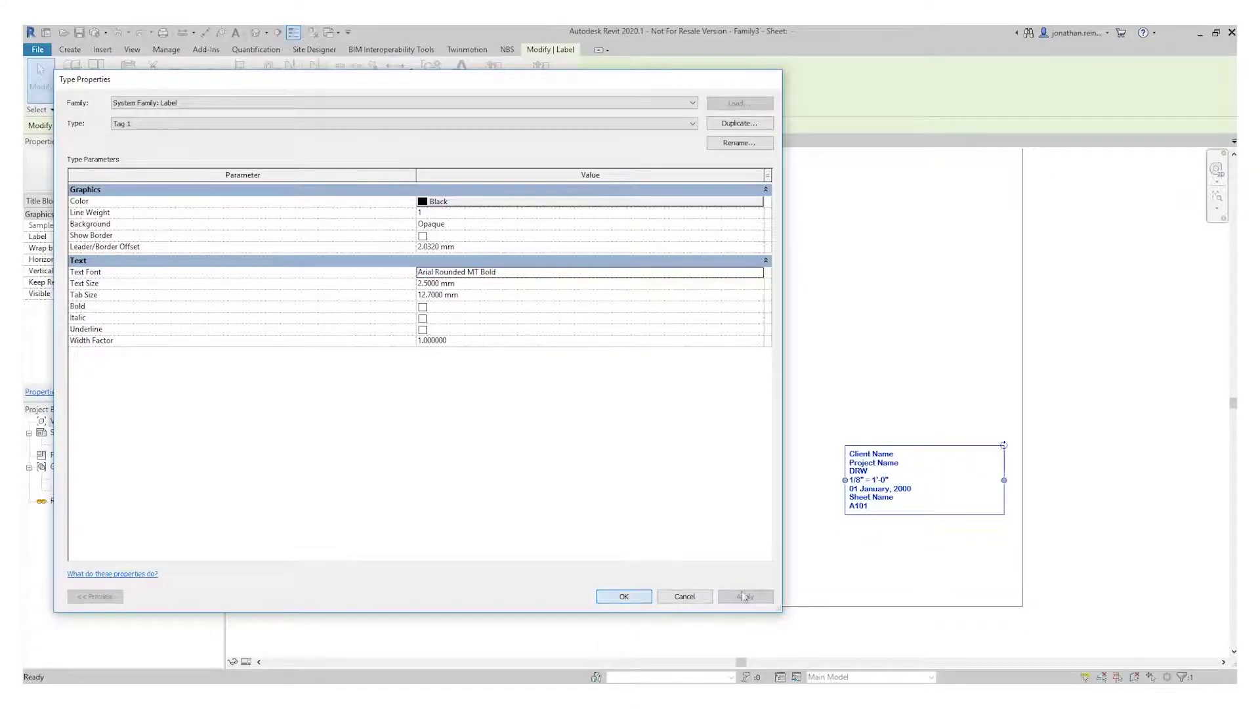
drag(868, 487, 878, 570)
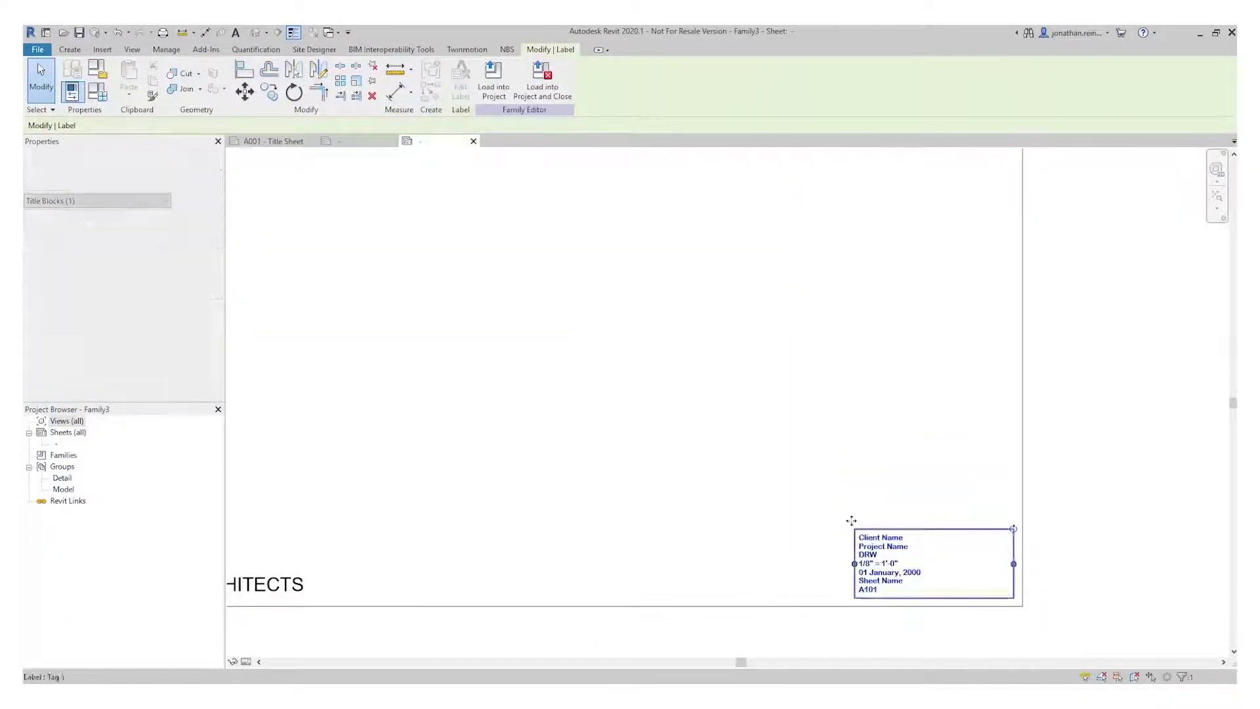
Reselect the parameter label and activate the Line tool for title block lines.
click(832, 431)
scroll(746, 493, up, 4)
click(745, 493)
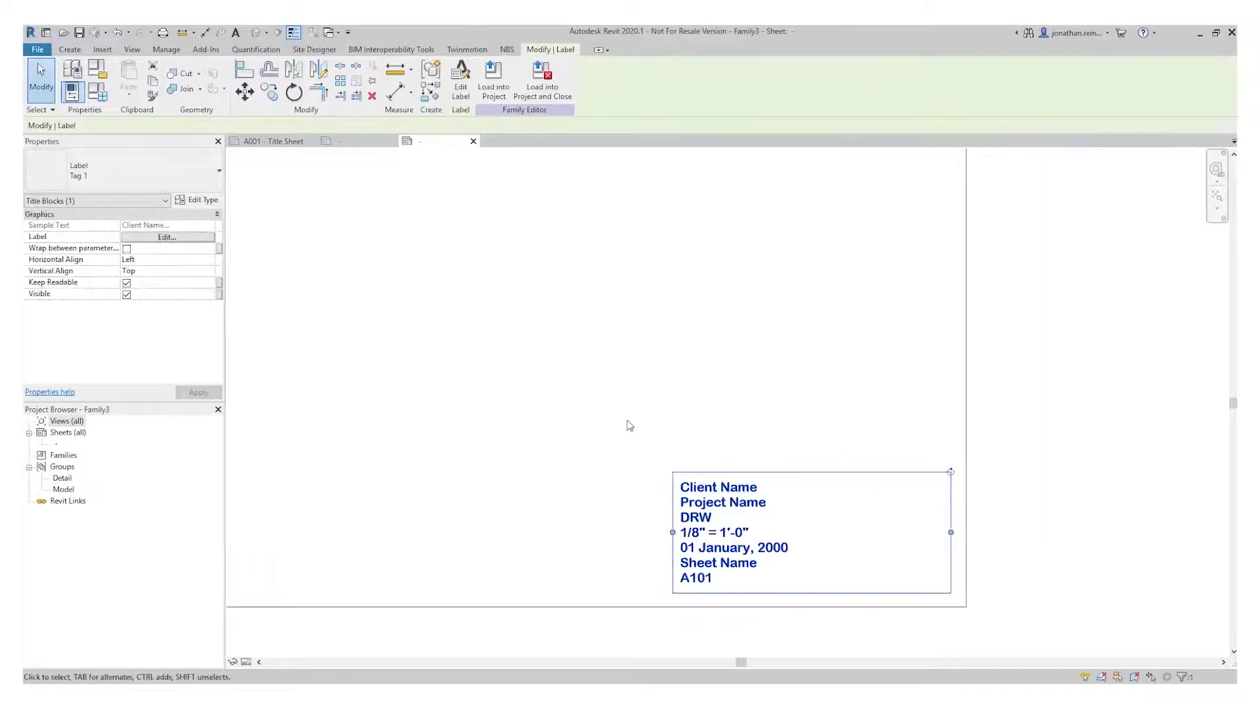
click(74, 51)
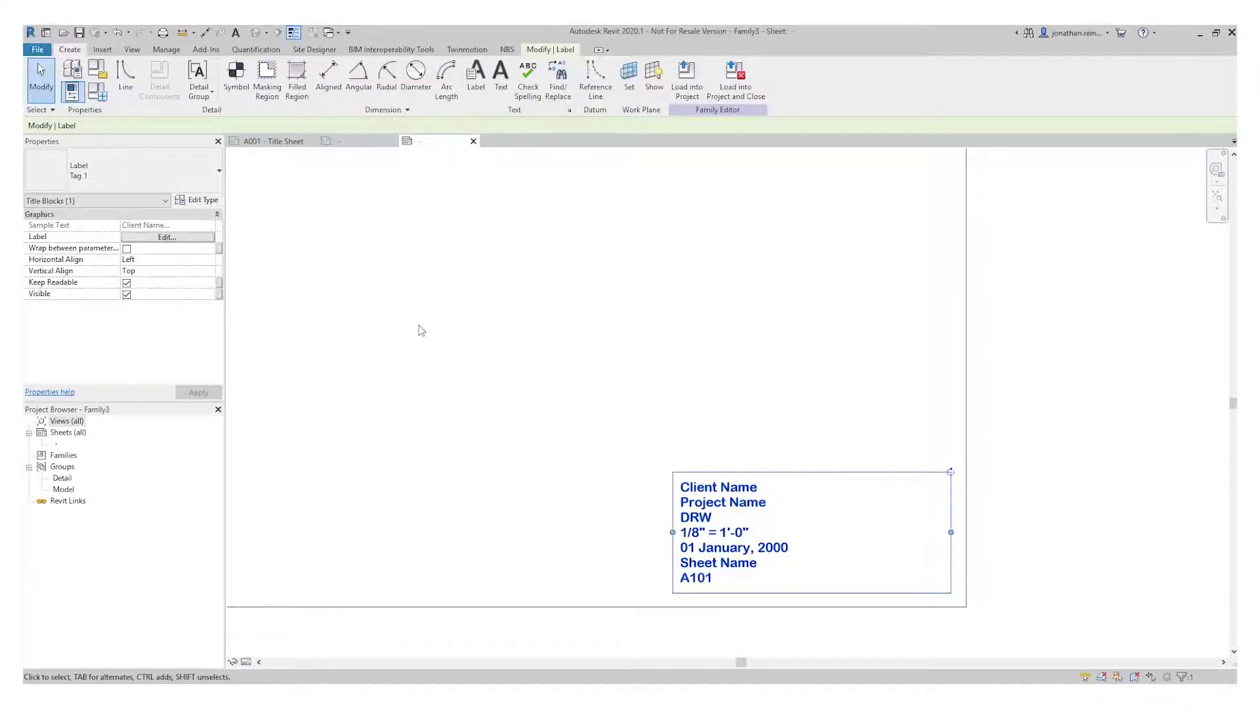
click(126, 77)
Draw a rectangle boxing the parameter label.
click(471, 70)
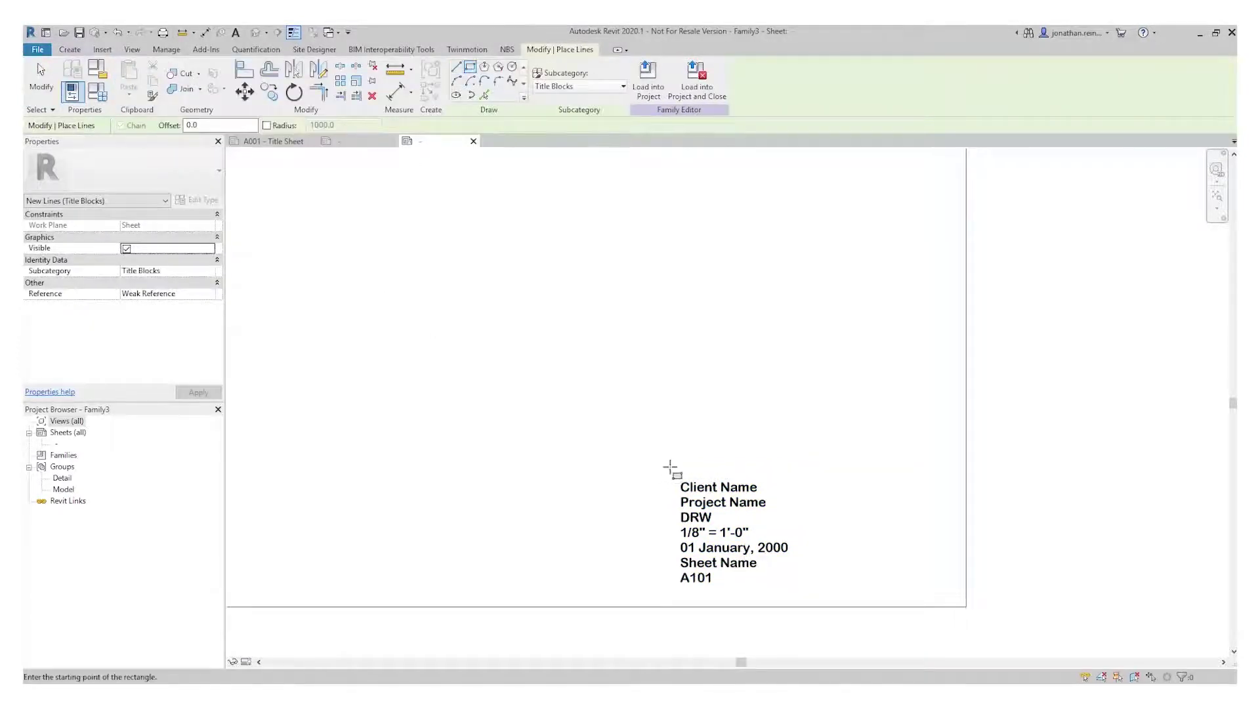
click(667, 472)
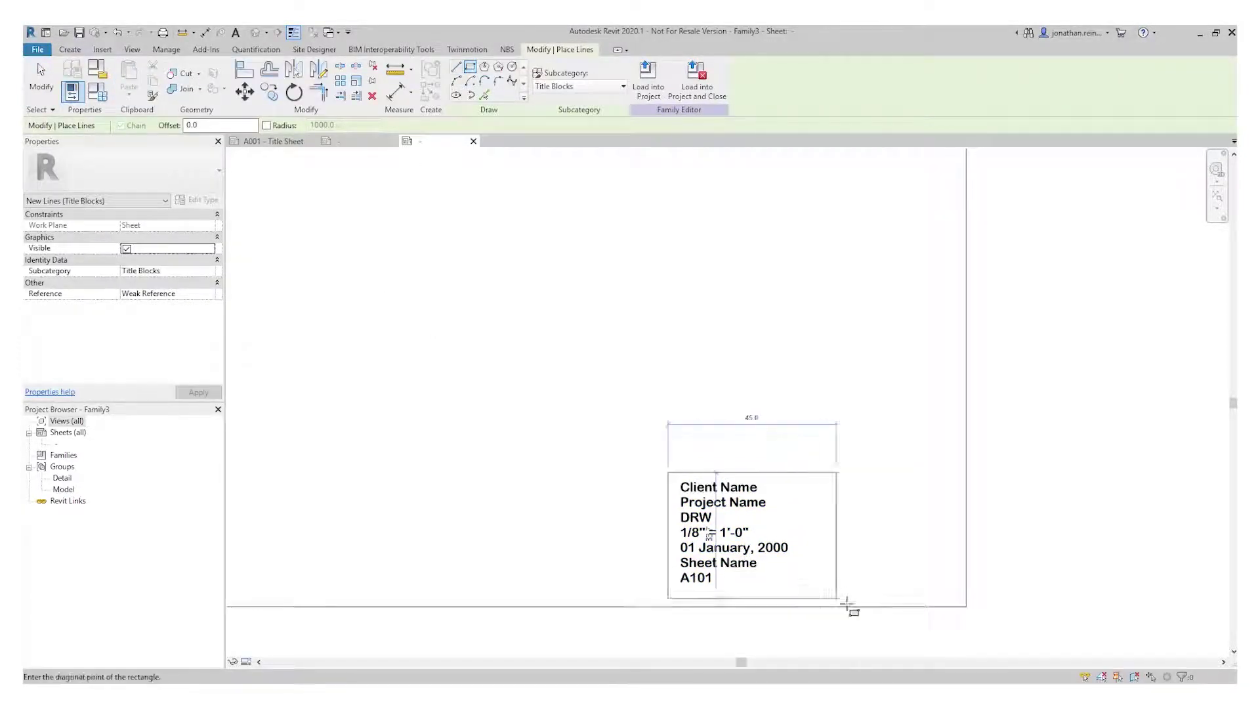
click(956, 592)
scroll(746, 473, up, 2)
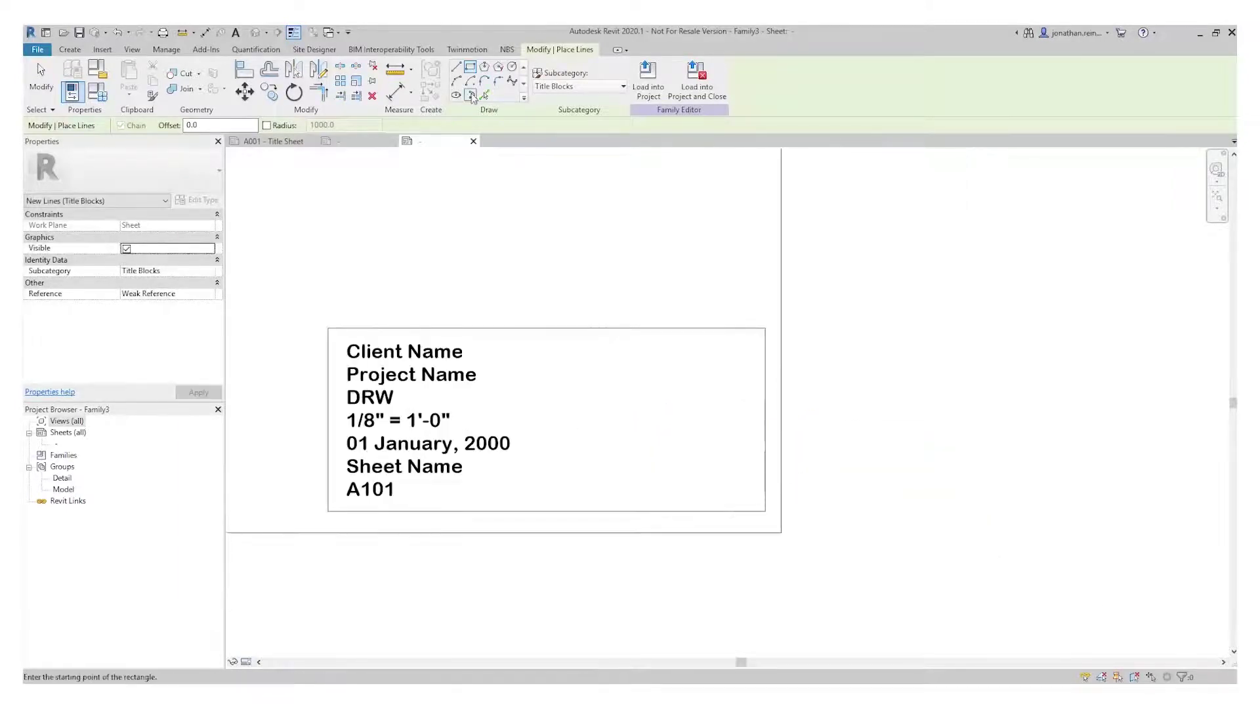
Draw a horizontal row divider across the box.
click(456, 67)
scroll(384, 387, up, 1)
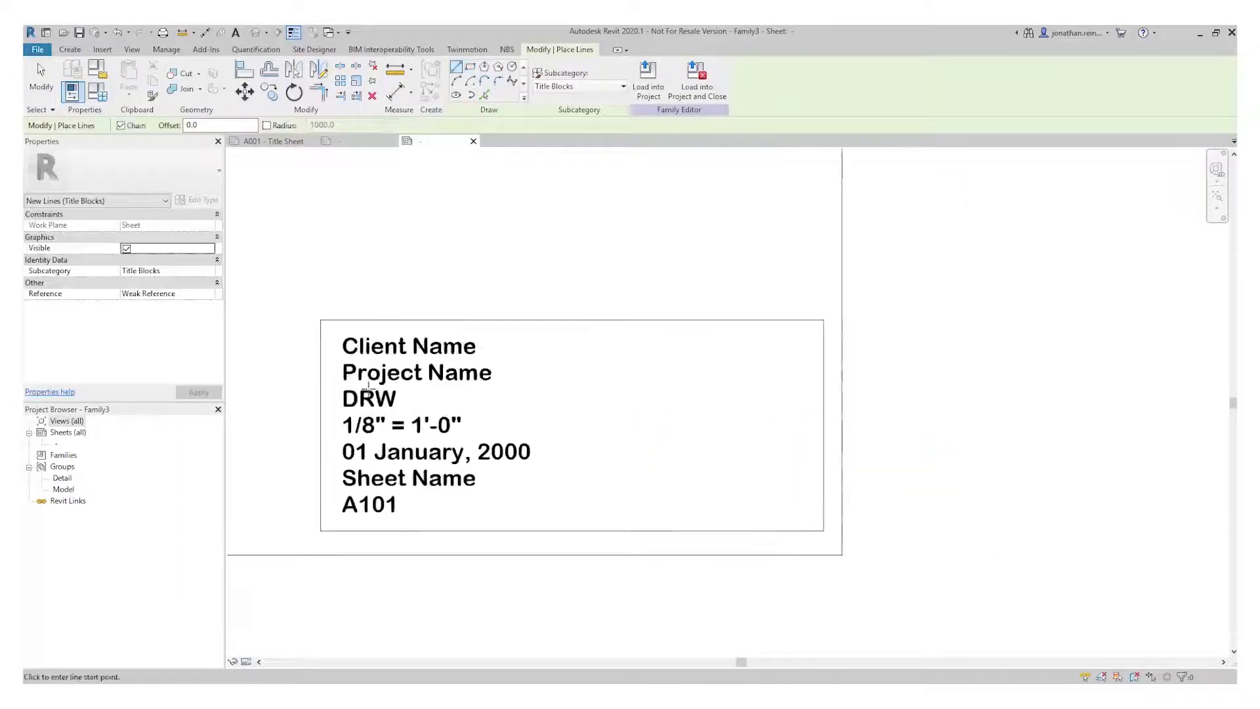
click(311, 355)
click(890, 355)
key(Escape)
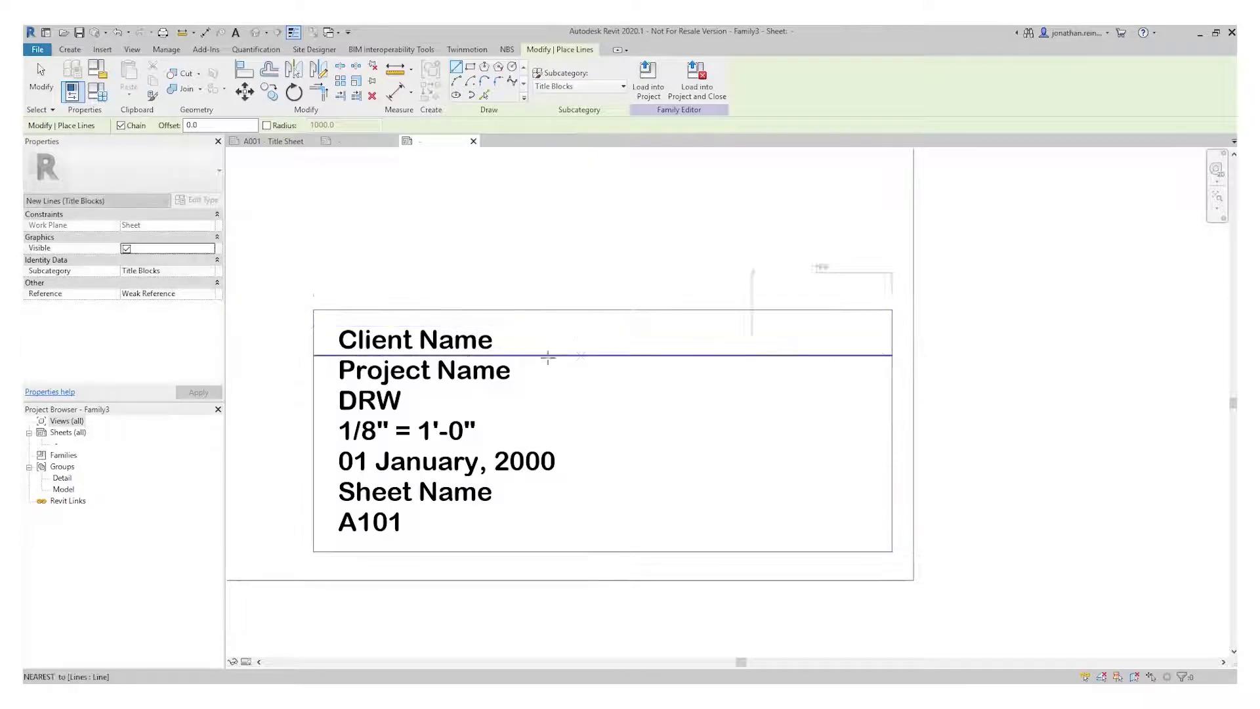
key(Escape)
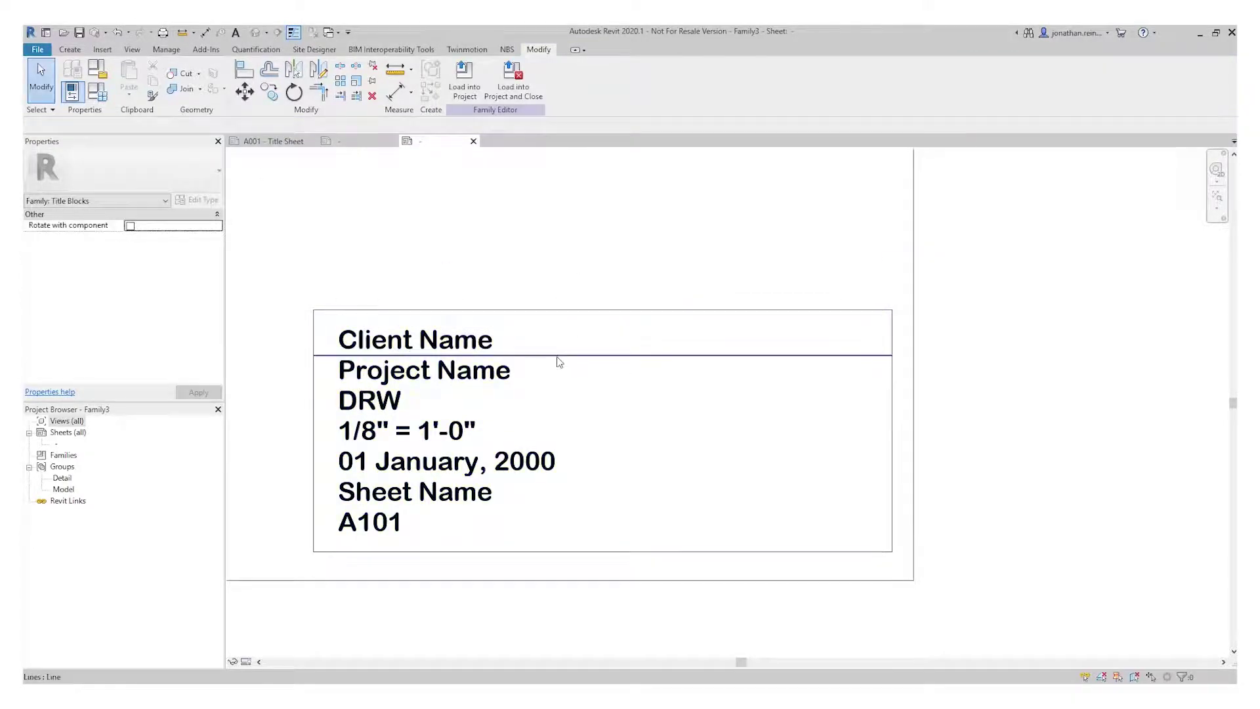
Copy the divider line to form the remaining rows and review the boxed table.
click(562, 356)
click(269, 92)
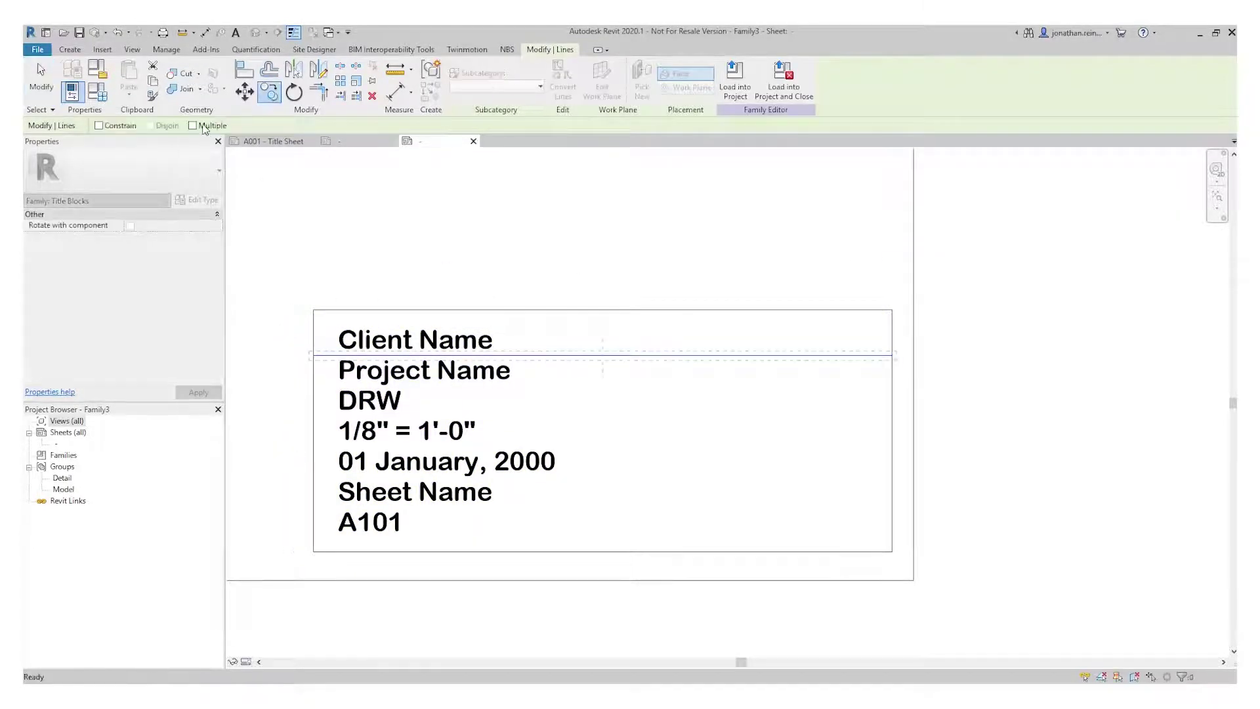
click(554, 374)
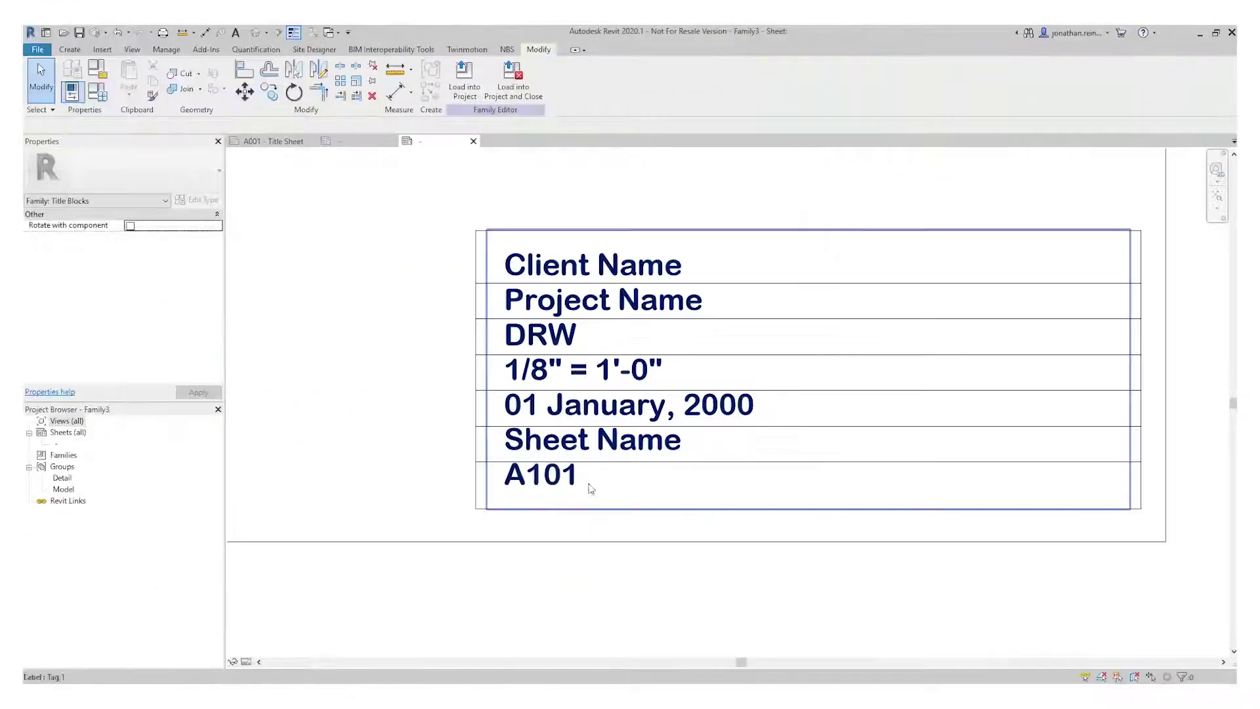
click(550, 478)
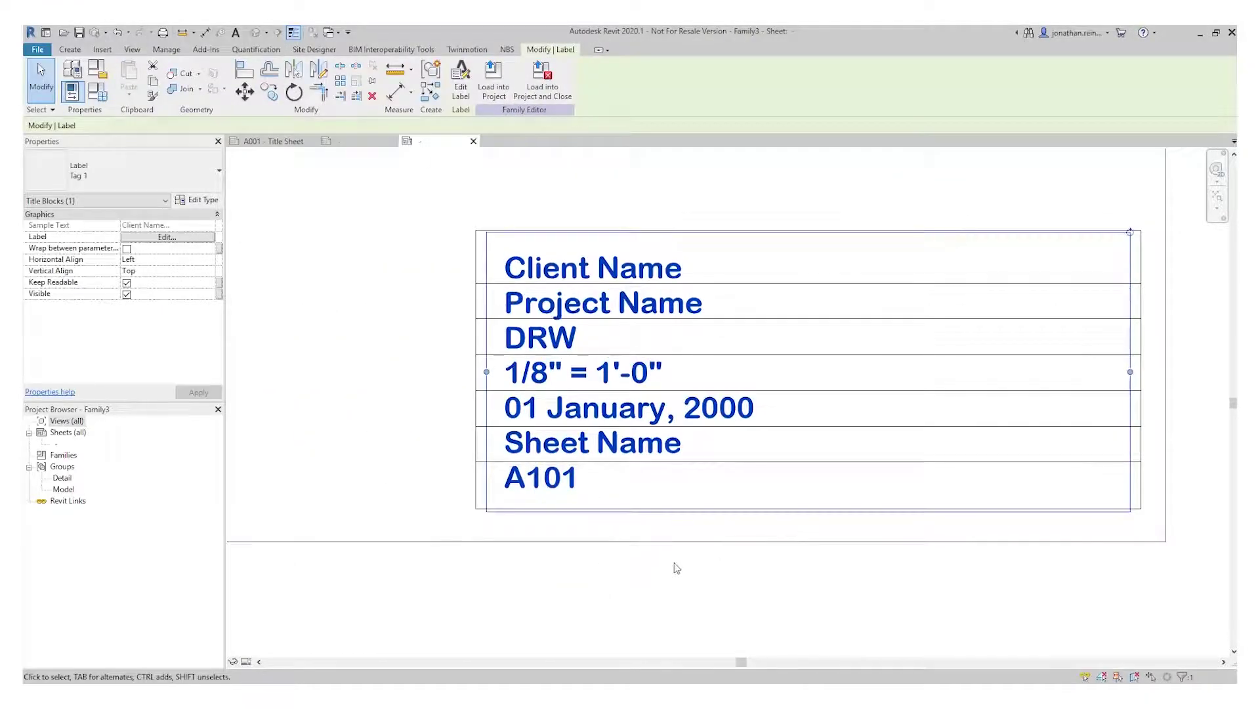
scroll(500, 531, down, 2)
click(473, 321)
scroll(473, 321, down, 1)
scroll(467, 312, down, 1)
scroll(512, 329, up, 2)
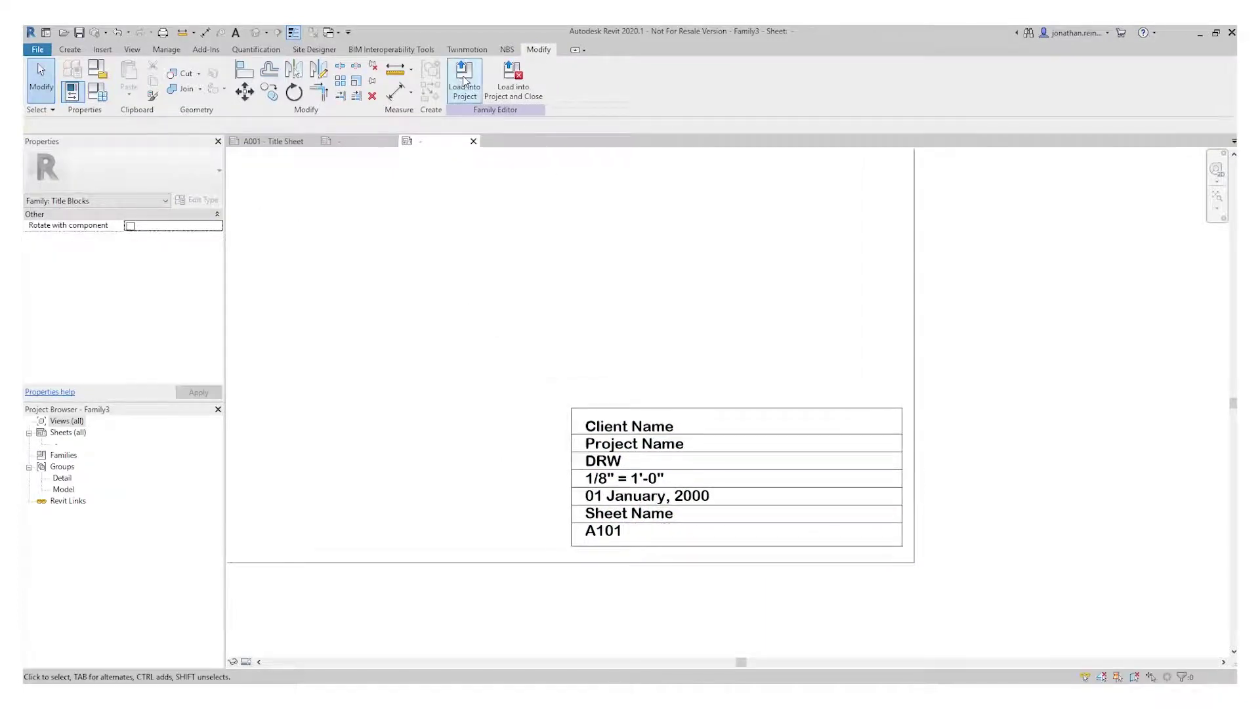
scroll(535, 473, down, 4)
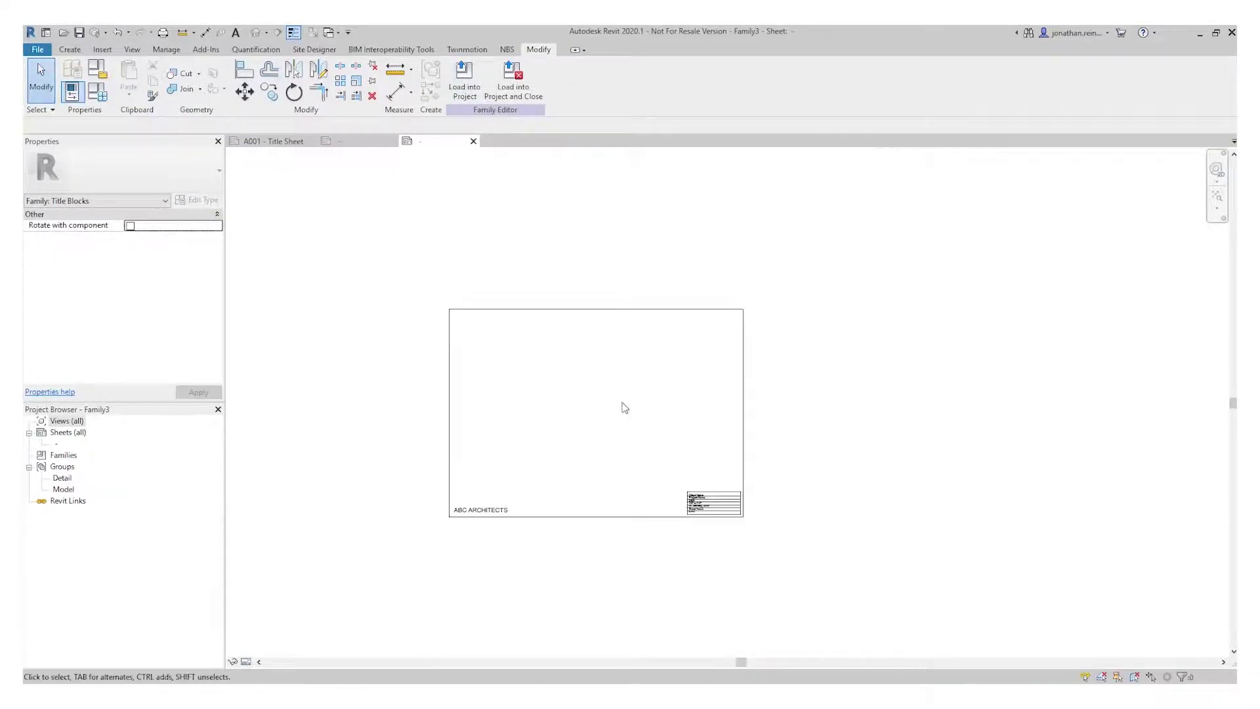
scroll(624, 407, up, 2)
Load Family3 into rac_basic_sample_project and place it on sheet A001.
click(464, 78)
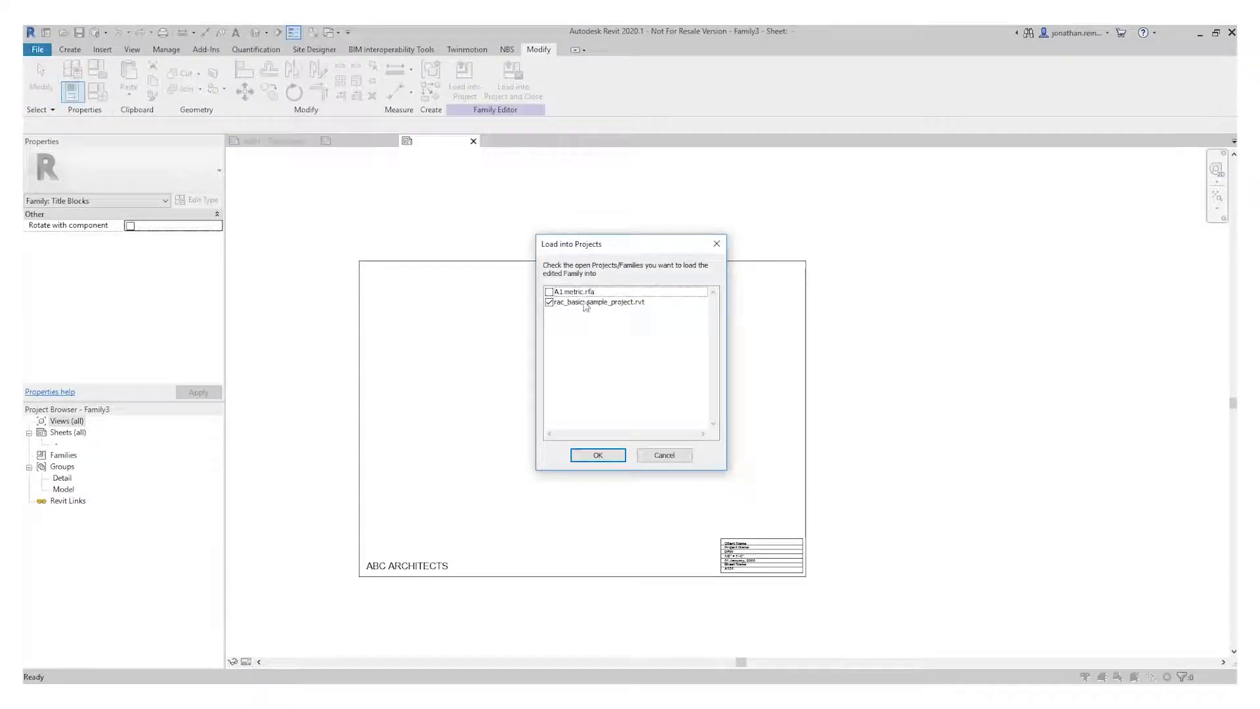
click(597, 455)
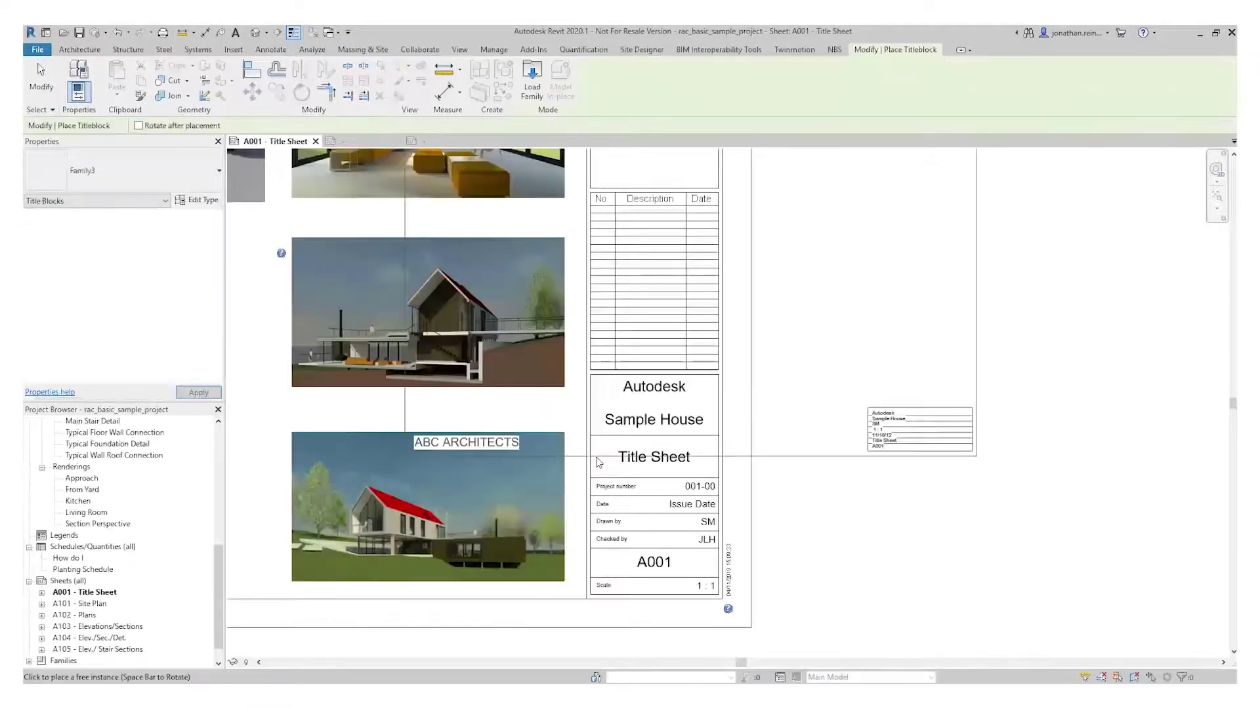
scroll(599, 461, down, 4)
scroll(782, 501, up, 3)
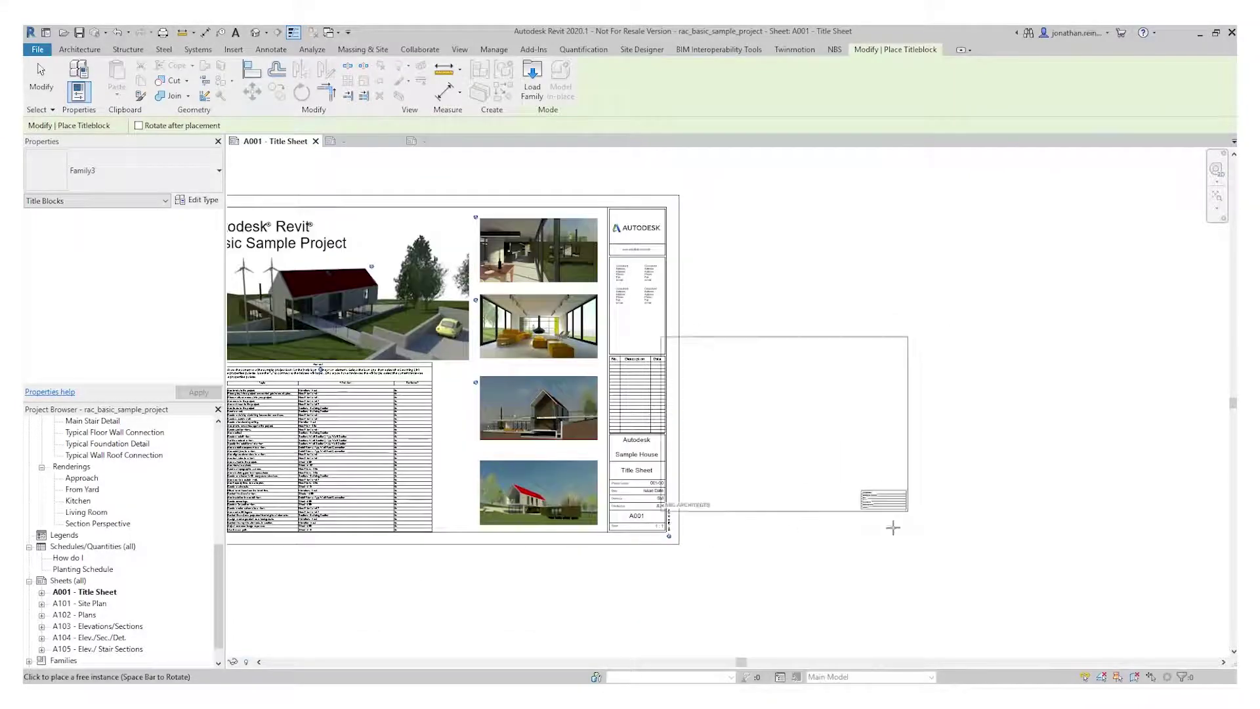
click(797, 509)
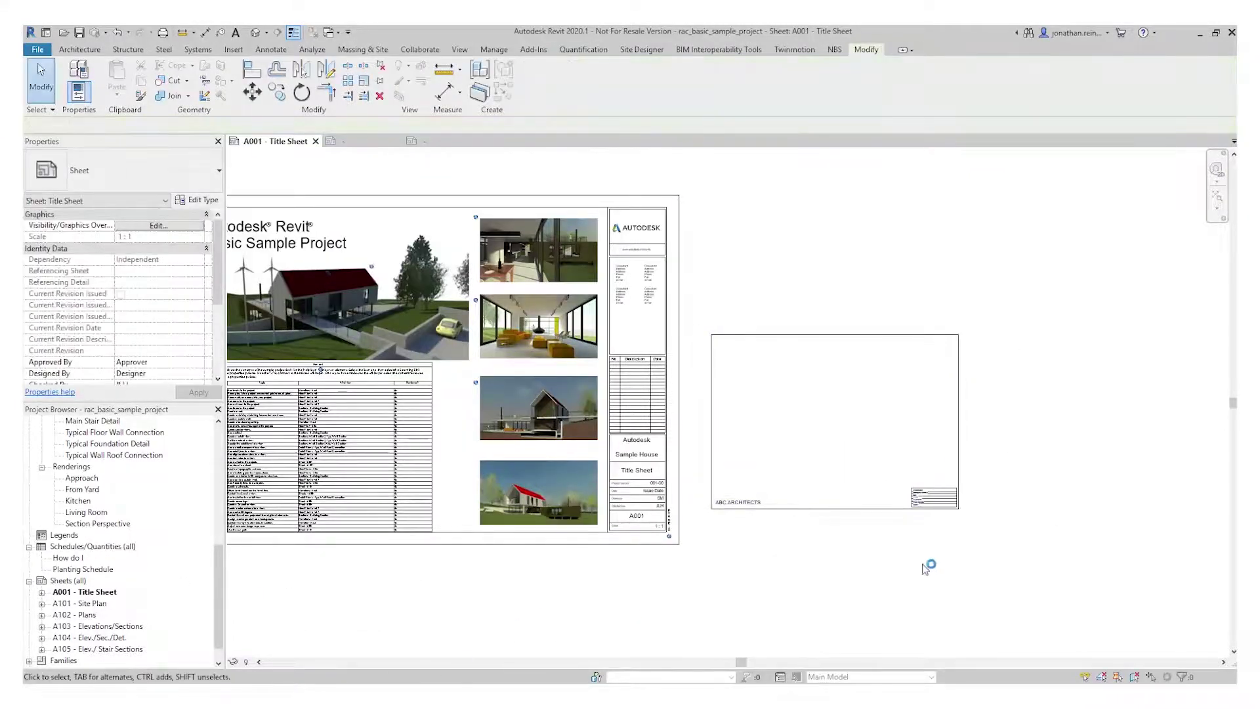
click(901, 507)
Rename the Family3 title block type to 'A3 Sheet' and close Type Properties.
click(183, 190)
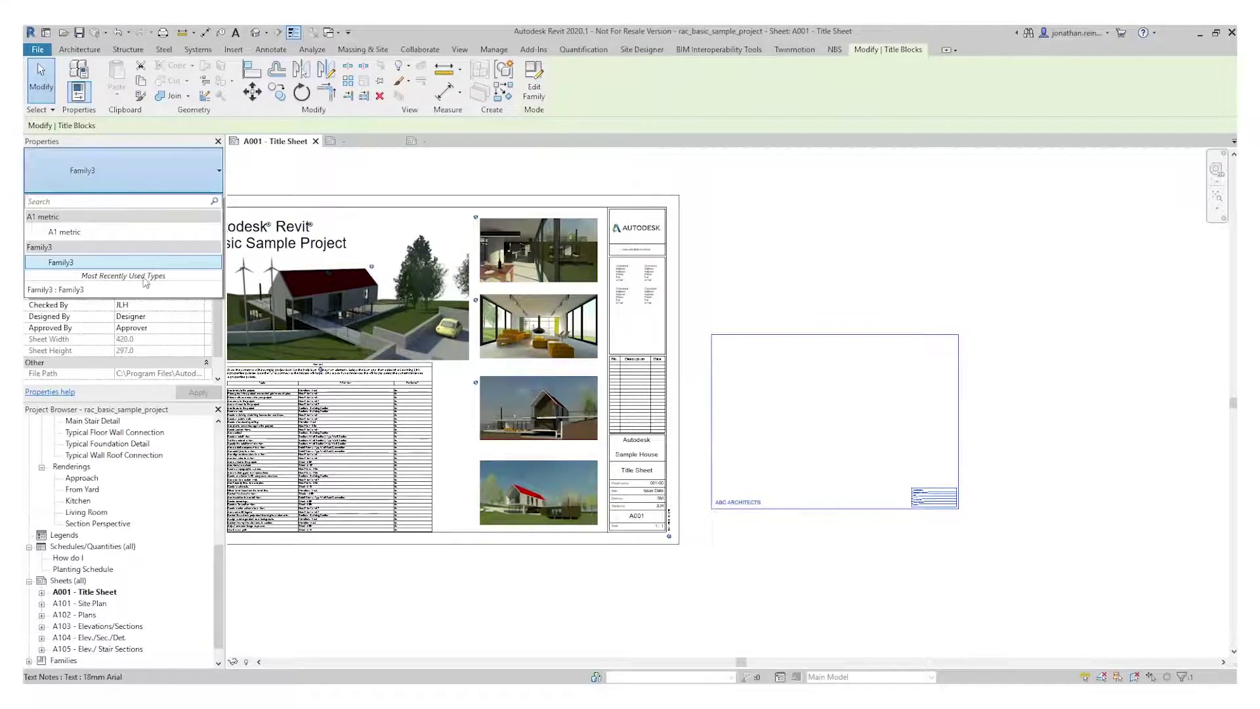
click(105, 269)
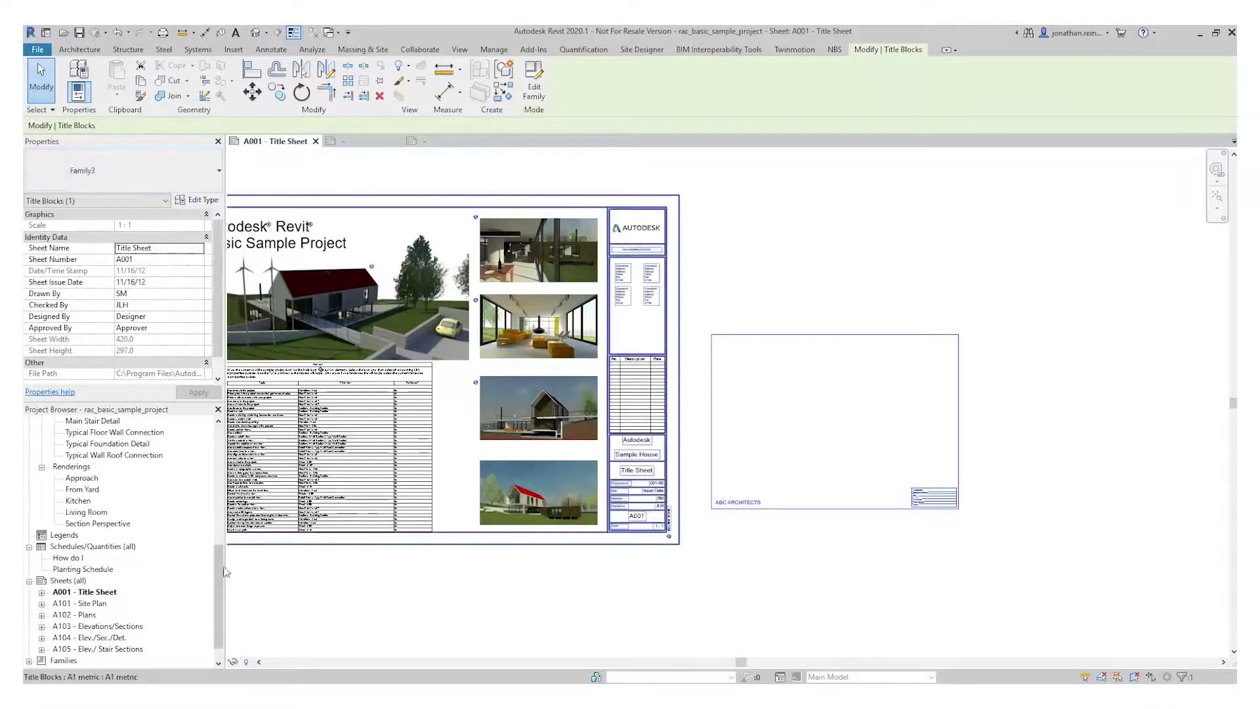
click(197, 200)
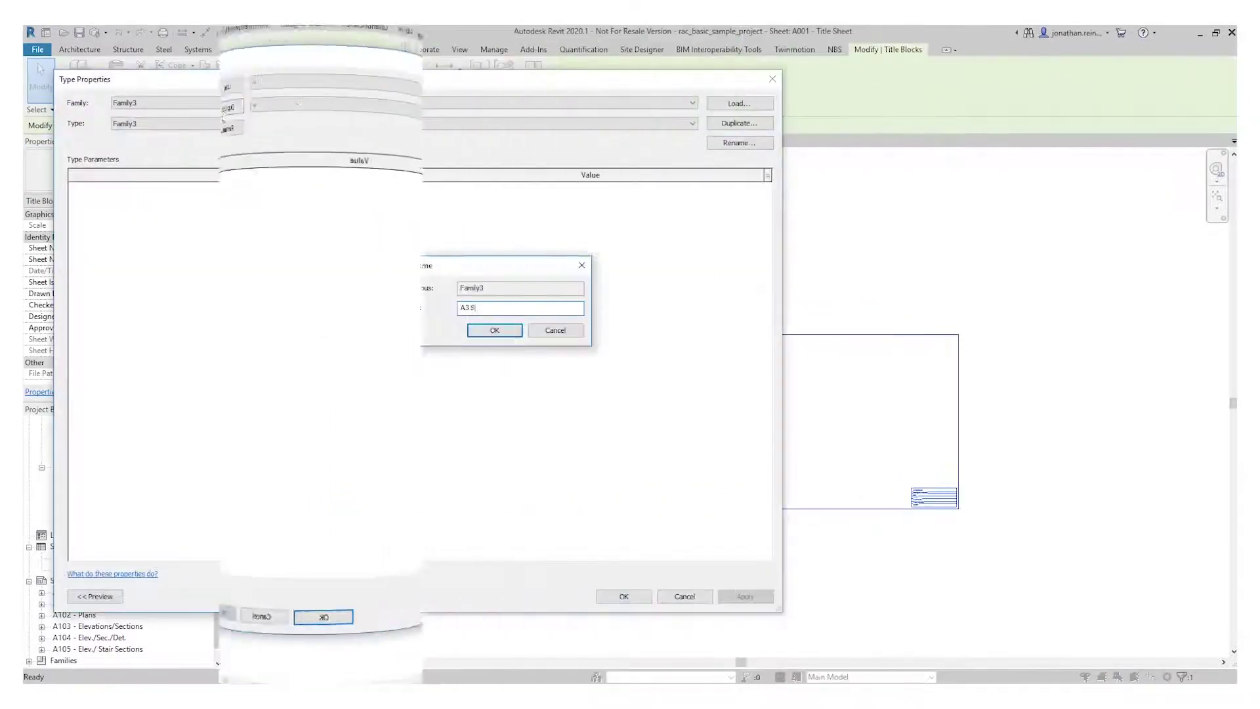
text(heet)
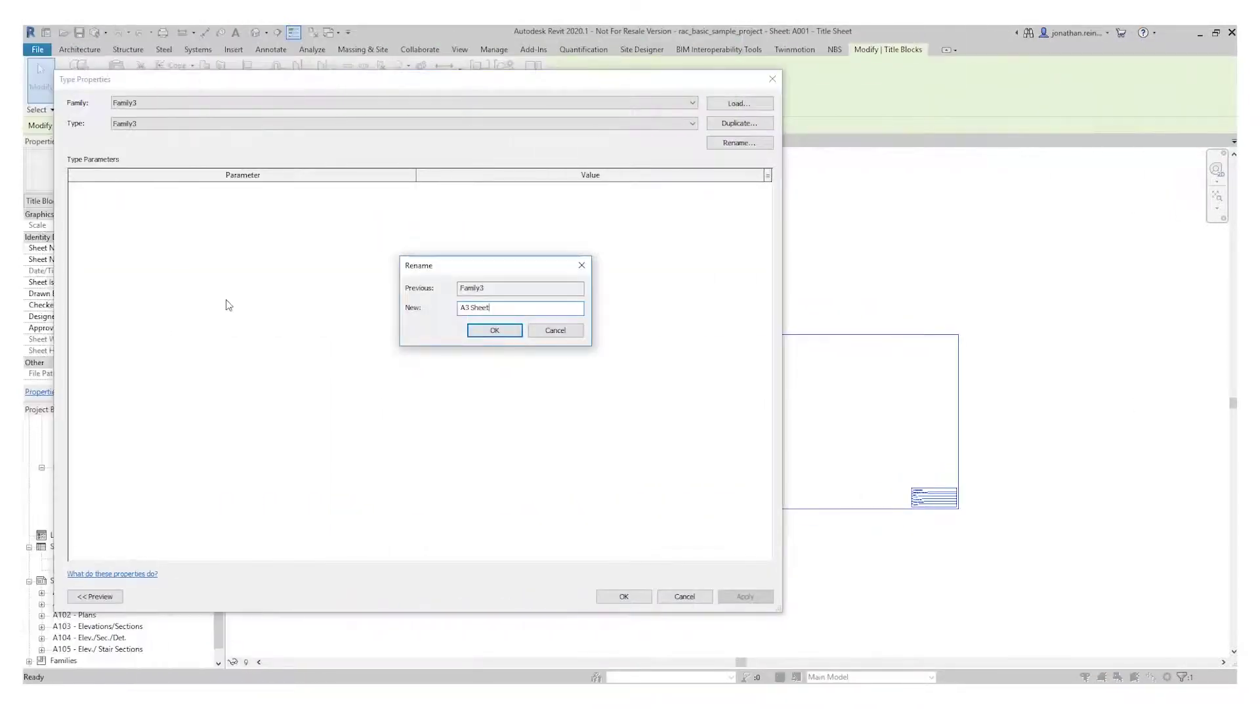
click(521, 331)
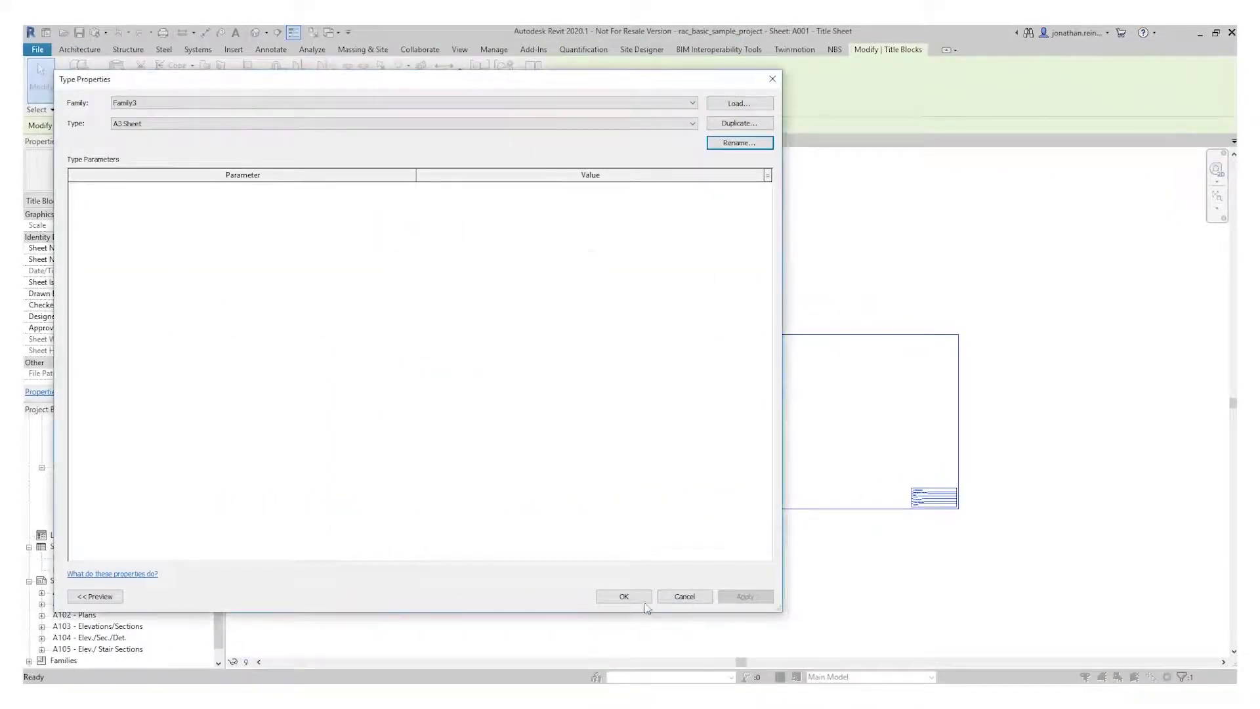
click(624, 596)
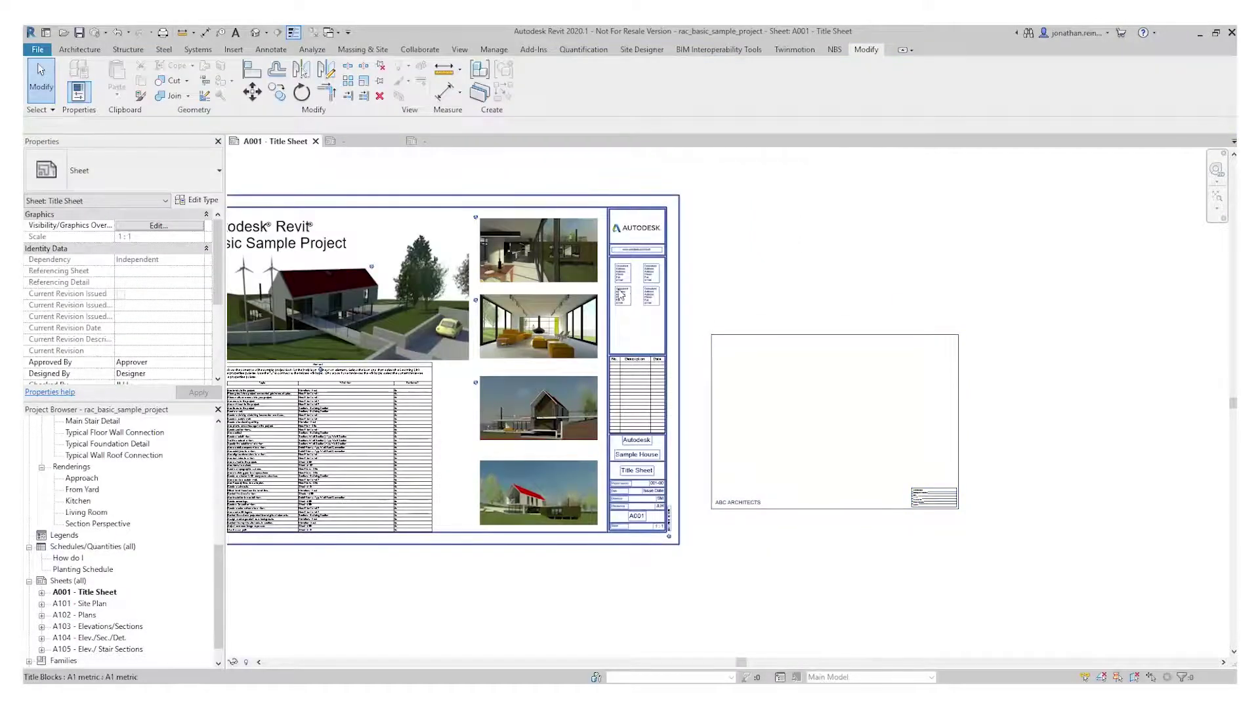
Create new sheet A002 using the Family3 : A3 Sheet title block.
right_click(67, 581)
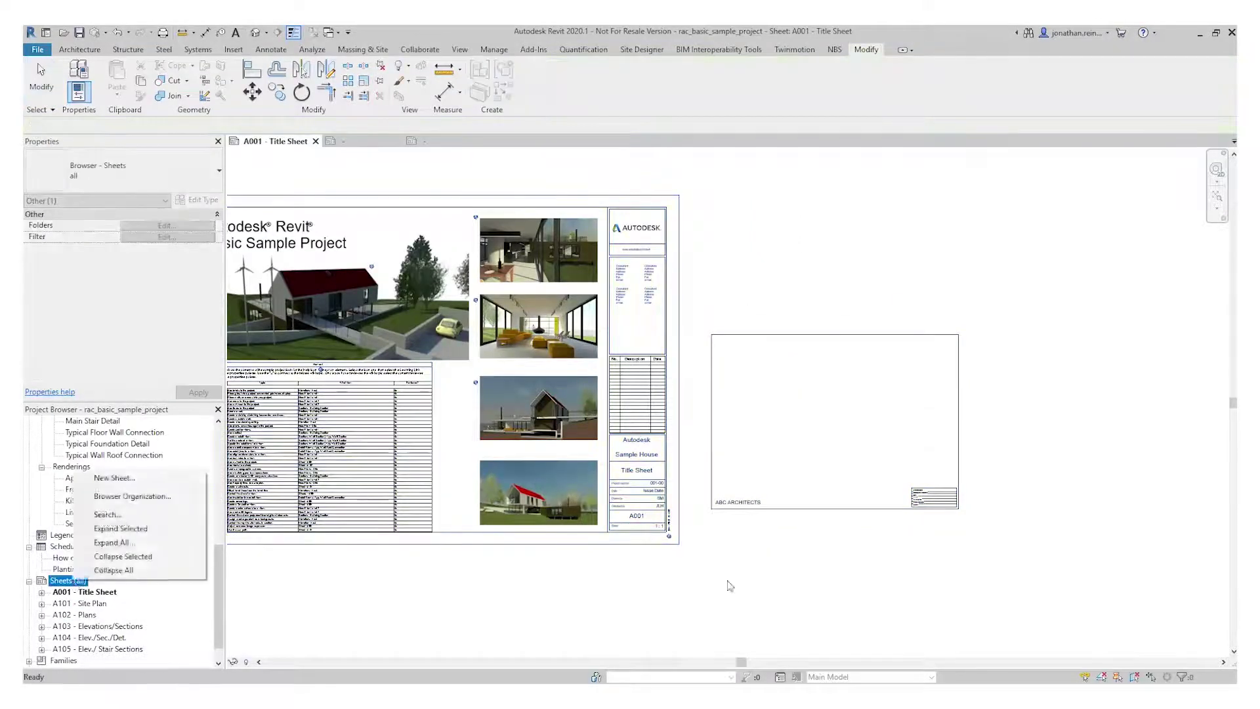
click(730, 586)
click(802, 506)
key(Escape)
click(64, 581)
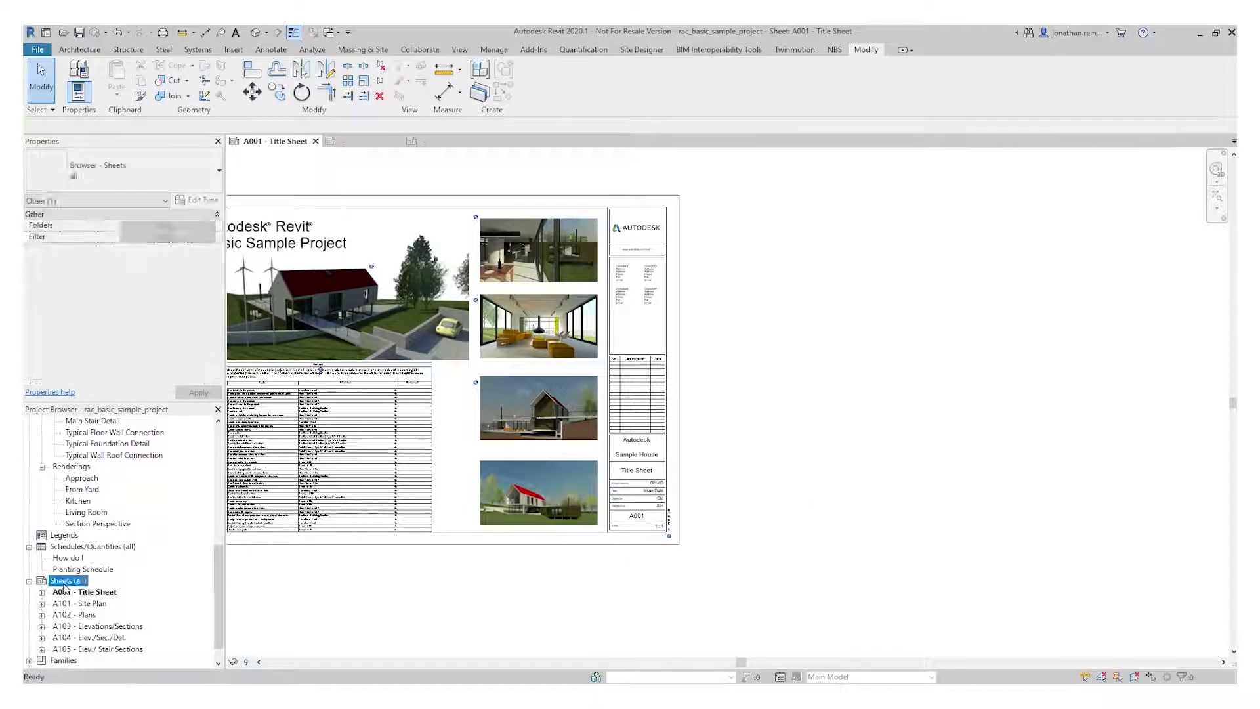
right_click(63, 585)
click(104, 482)
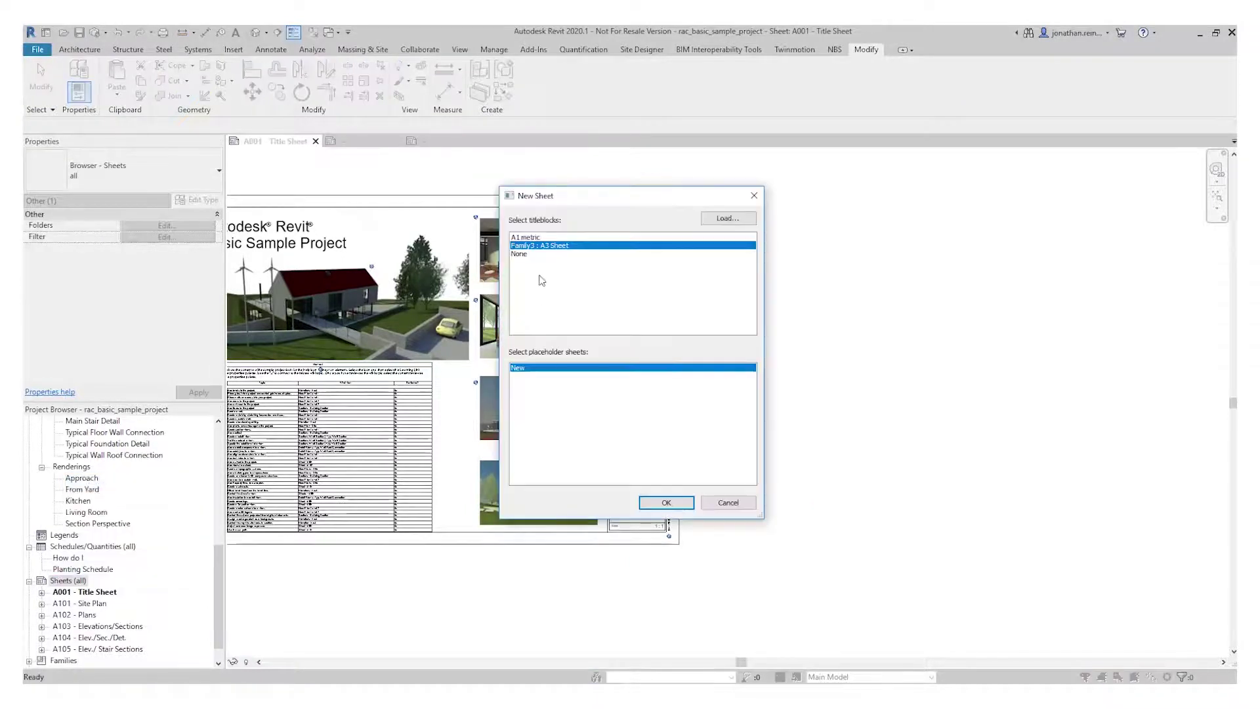
click(667, 502)
Drag the Level 1 floor plan onto the new sheet and dismiss the view-already-placed warning.
drag(216, 594, 216, 484)
click(76, 444)
drag(76, 444, 749, 418)
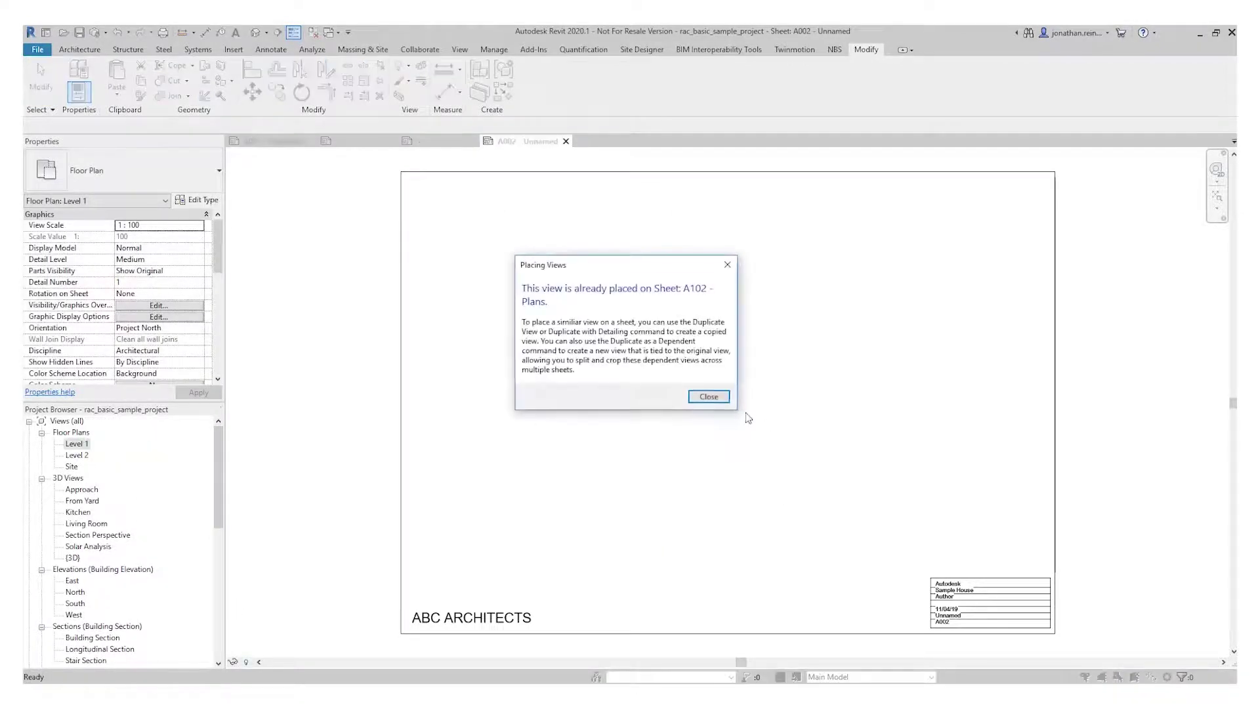
click(710, 397)
Duplicate the Level 1 plan, rename the copy 'Level 1 - 2', and reopen sheet A002.
right_click(85, 449)
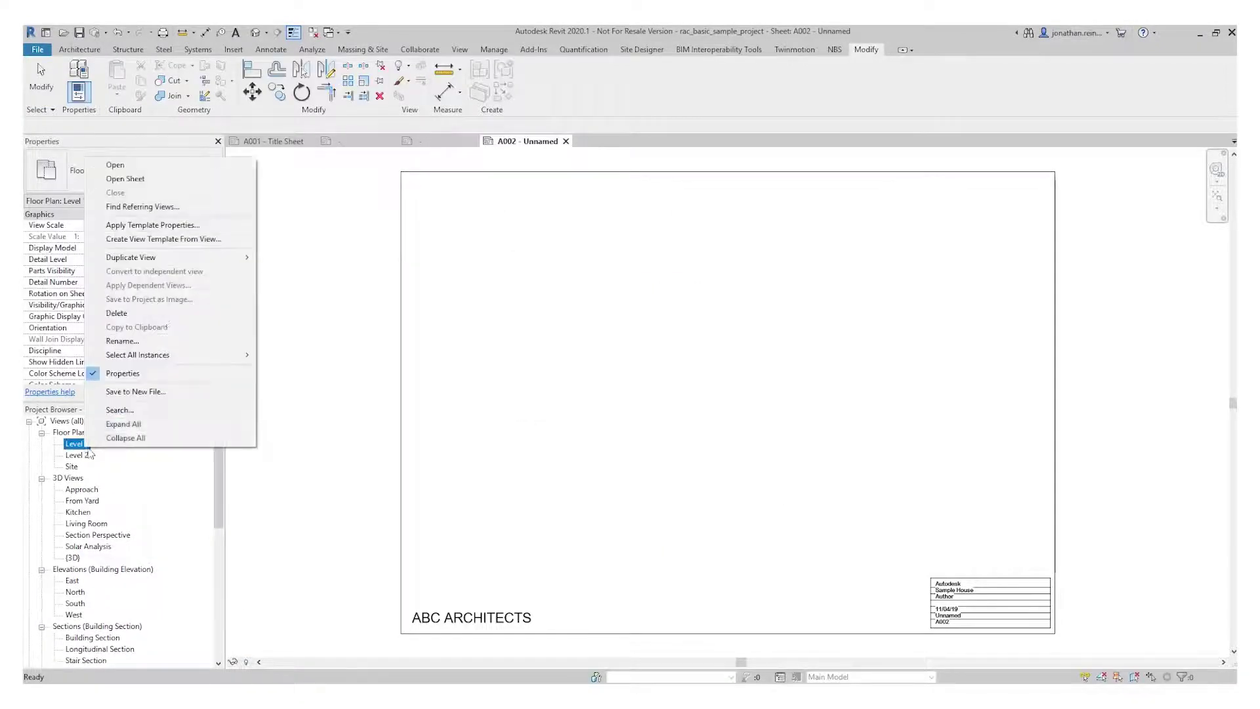
mouse_move(167, 257)
click(290, 258)
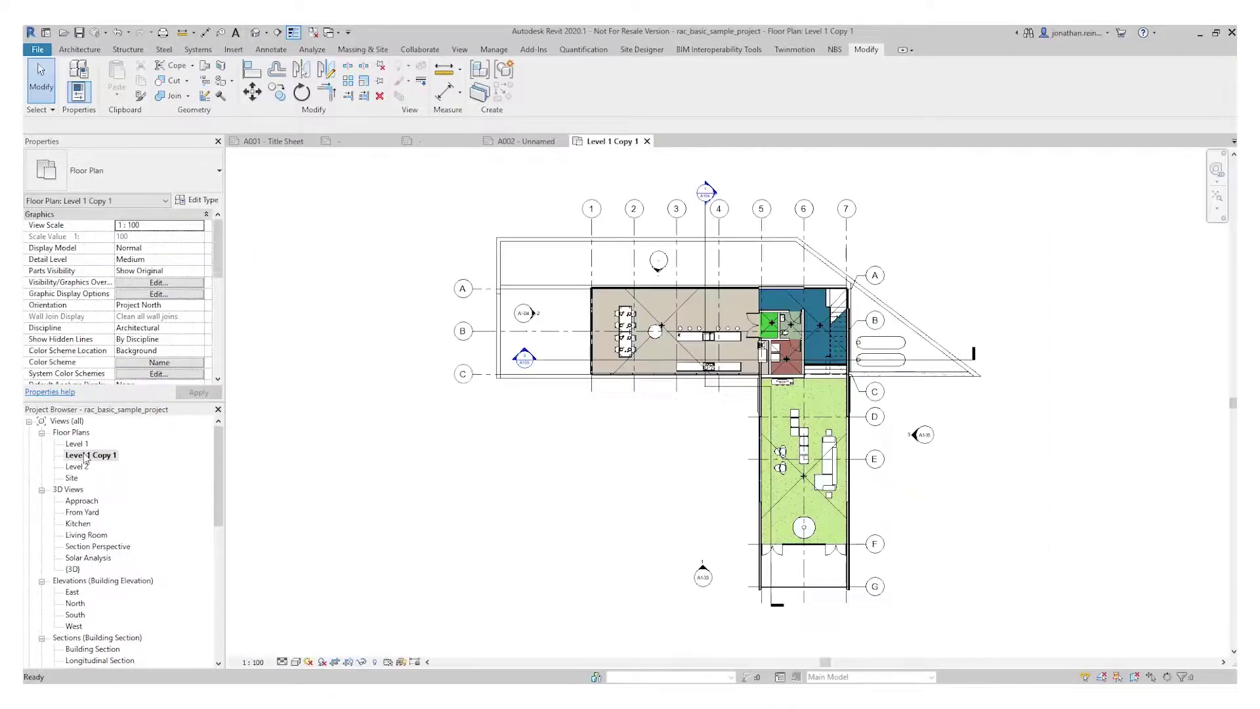
right_click(85, 460)
click(131, 351)
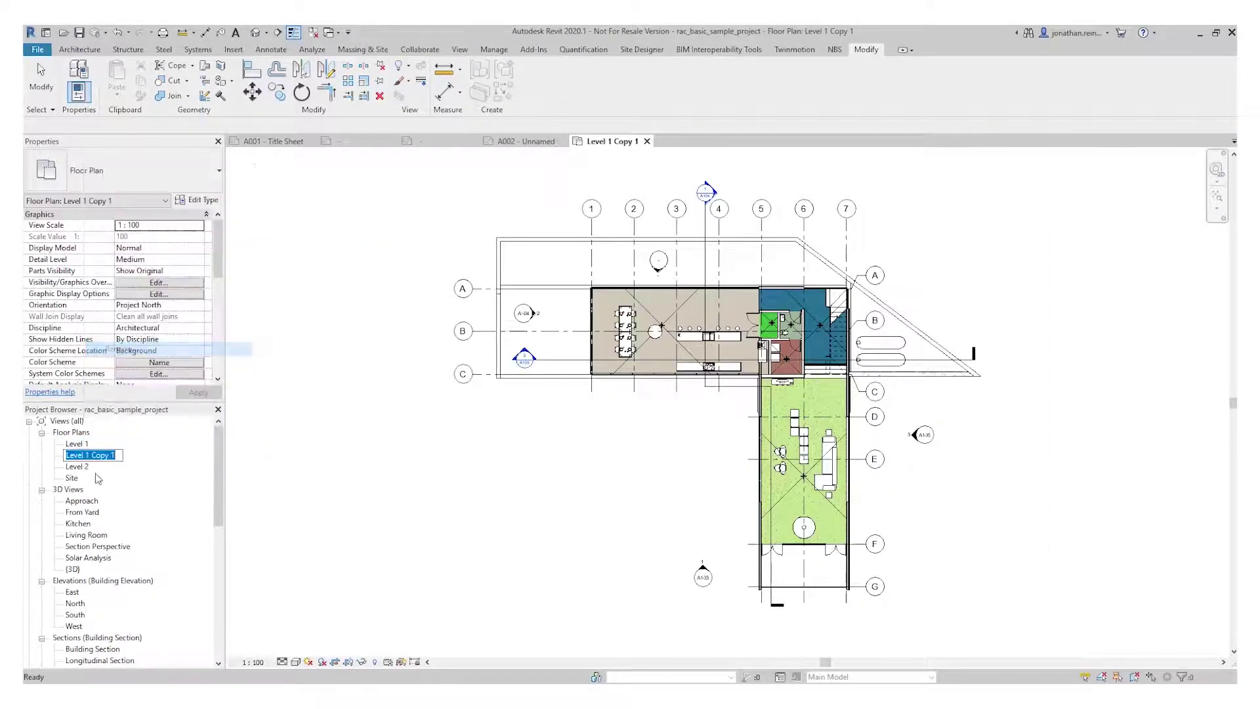
click(92, 455)
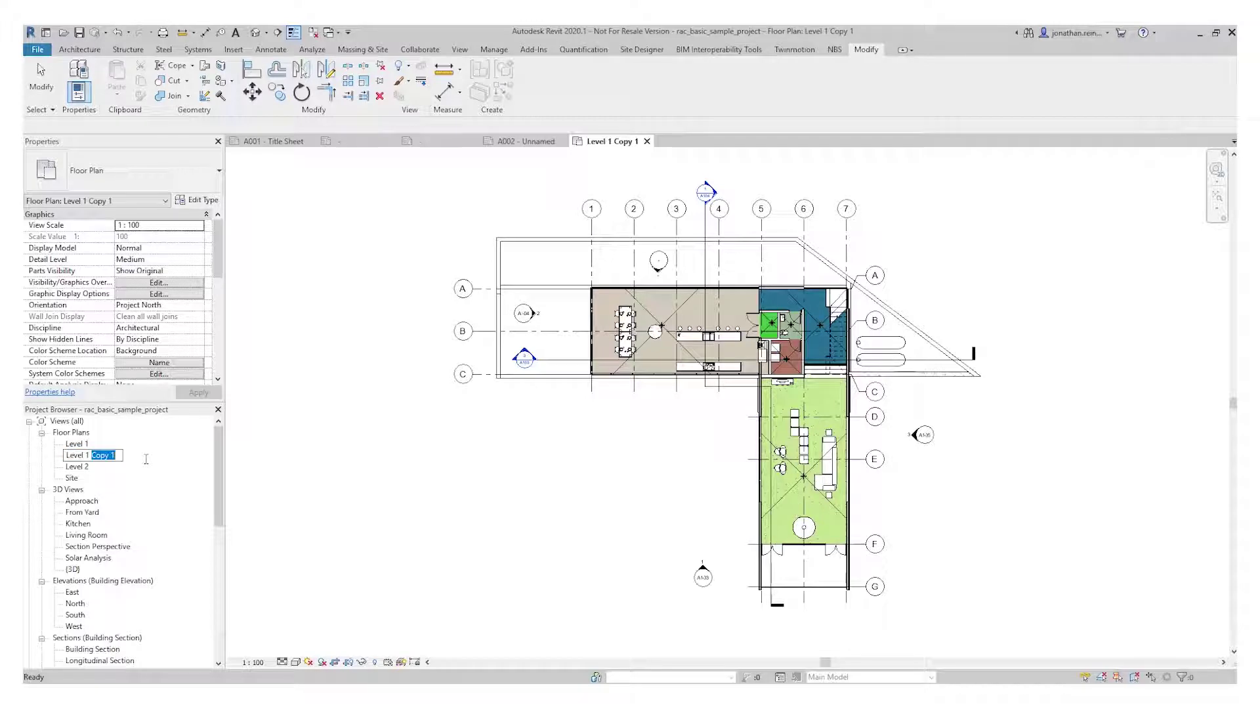
key(Return)
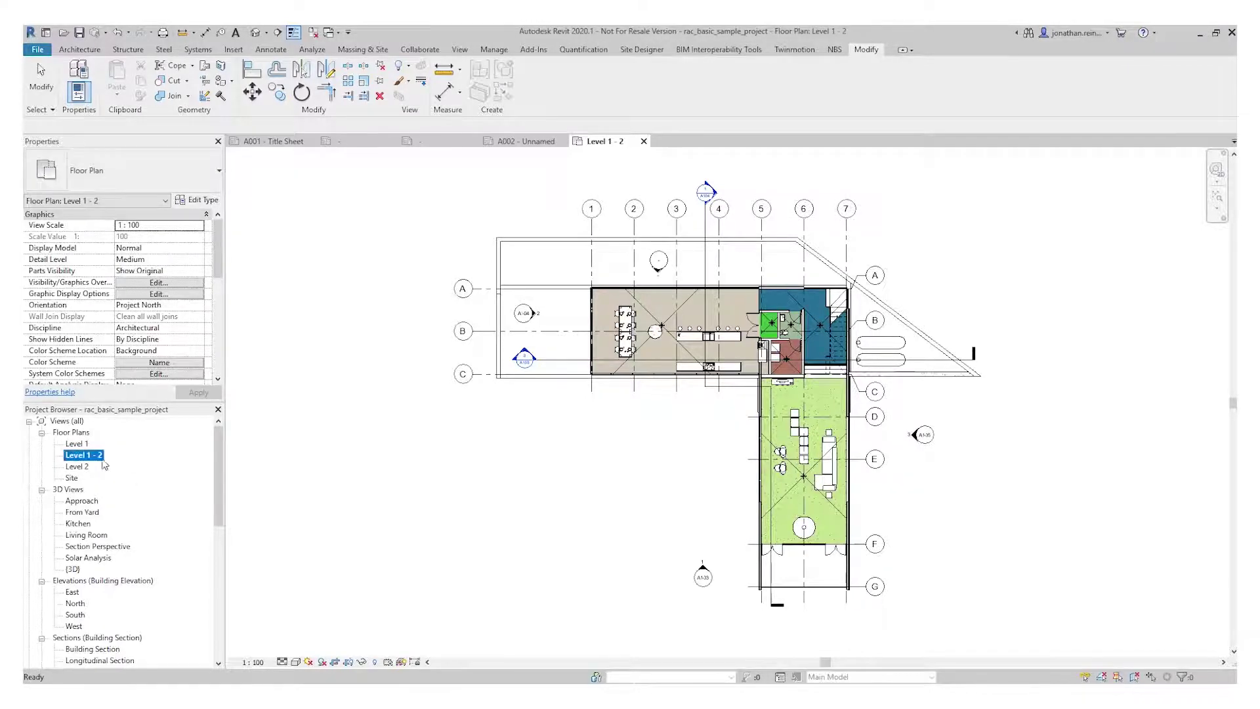
drag(219, 510, 220, 636)
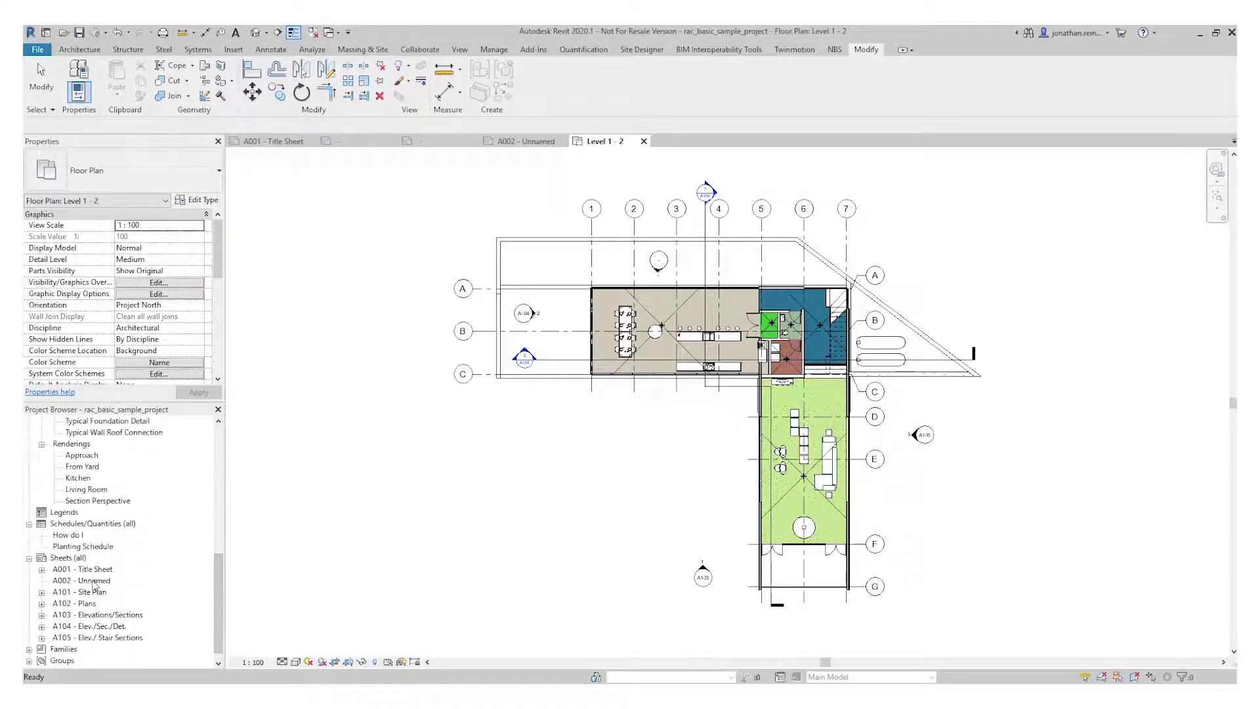
double_click(94, 582)
Drop the Level 1 - 2 floor plan onto sheet A002.
scroll(92, 499, up, 10)
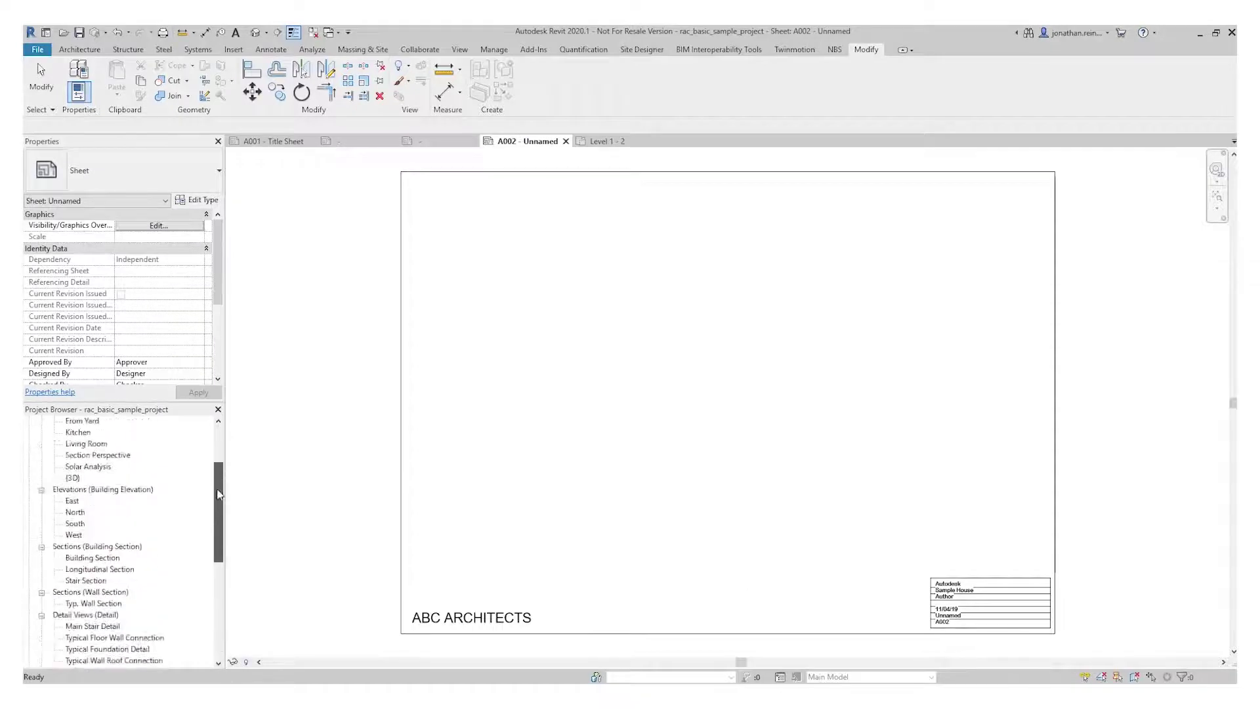
scroll(91, 425, up, 1)
click(84, 445)
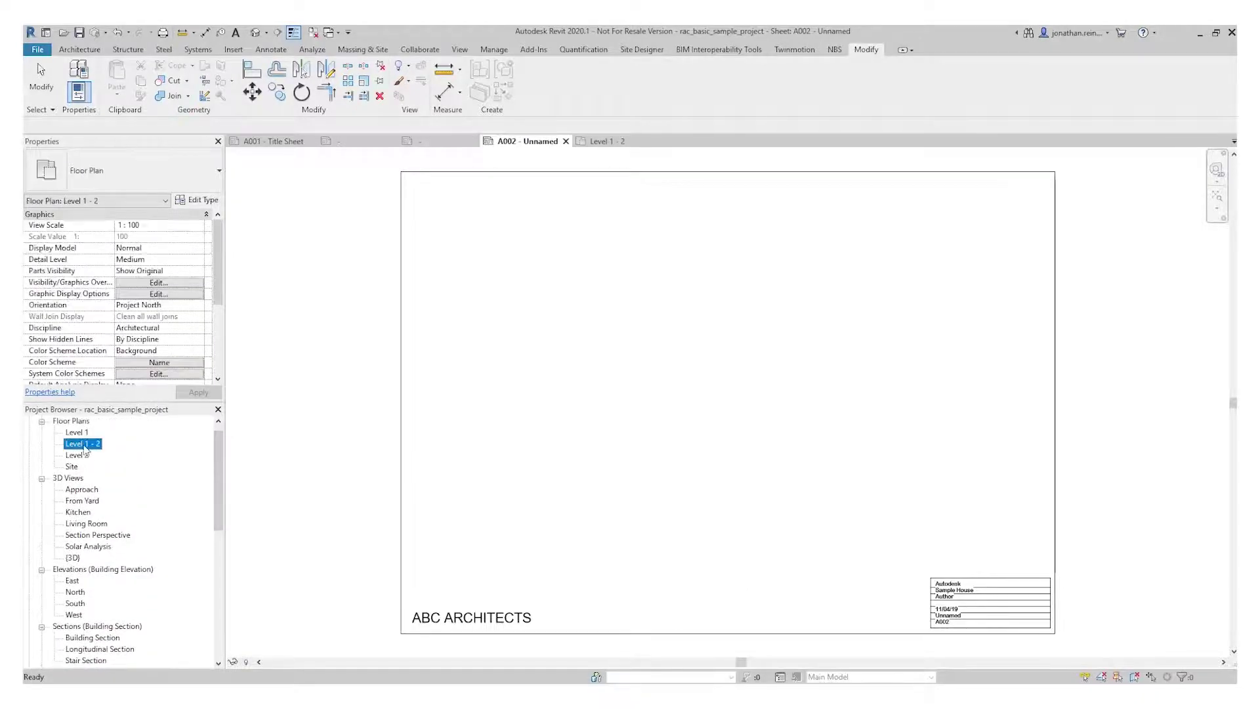
drag(765, 418, 737, 422)
click(735, 380)
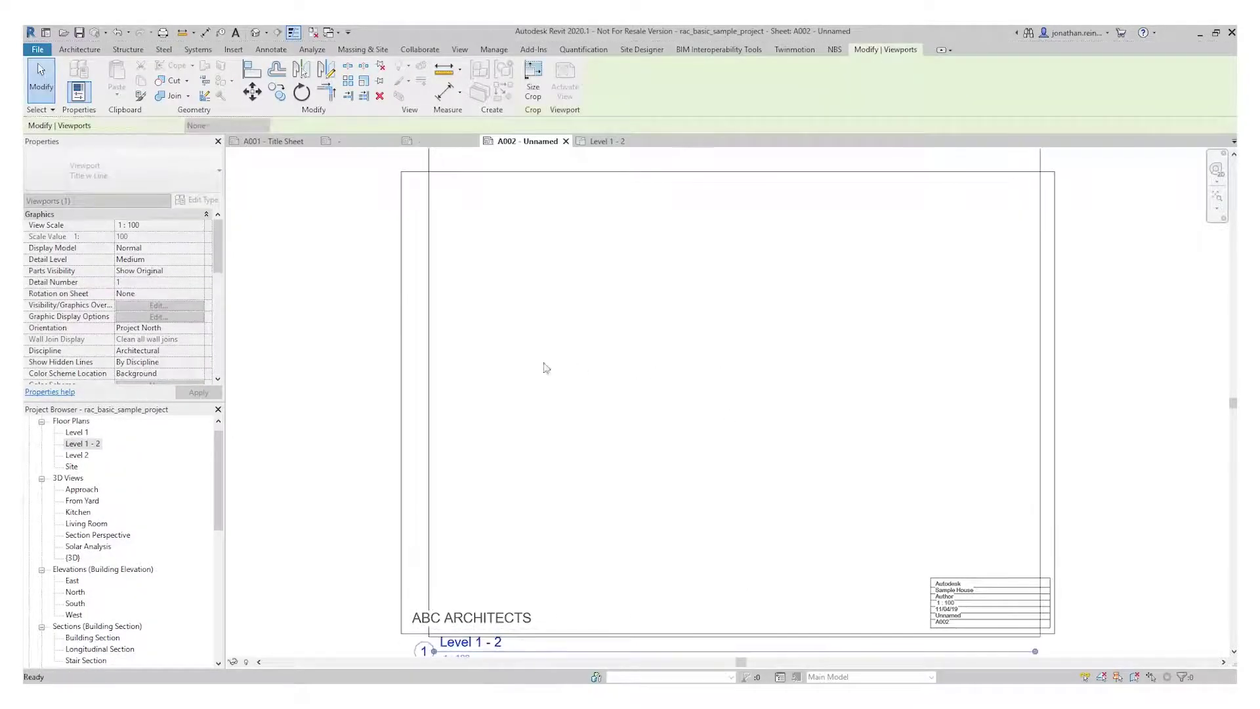
Set the viewport scale to 1 : 200 and move it toward the sheet's upper left.
click(197, 227)
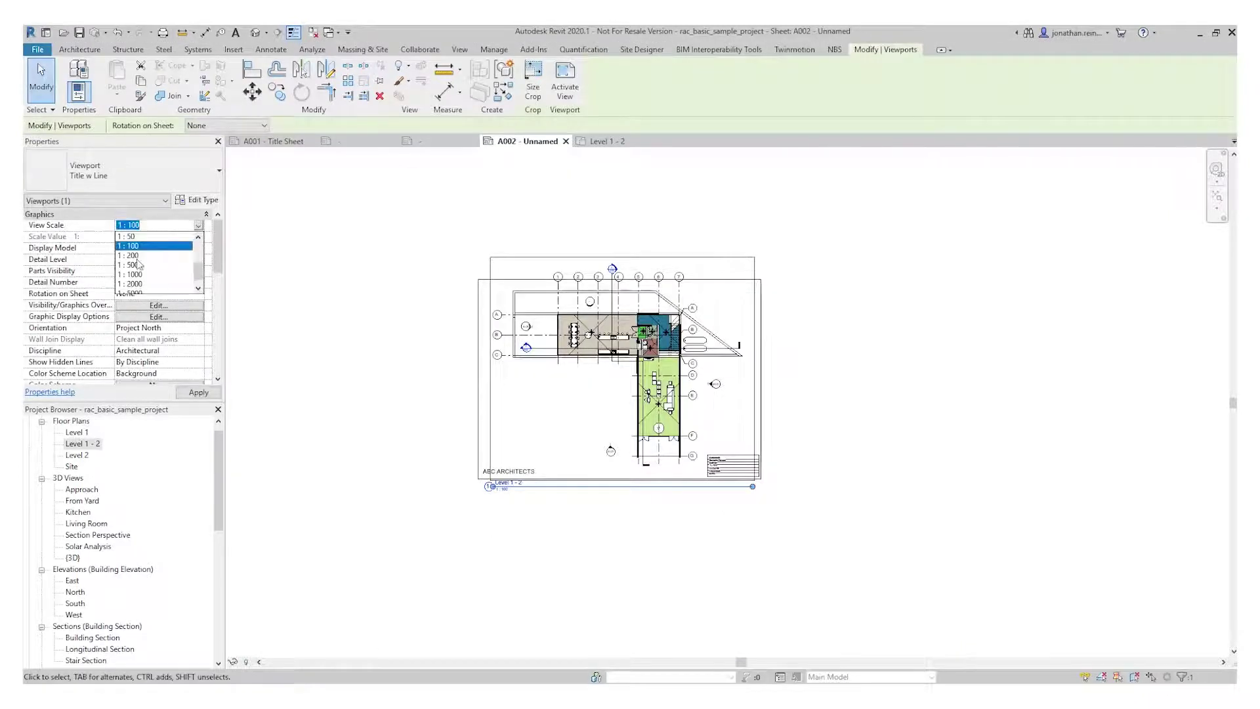
click(158, 250)
click(199, 393)
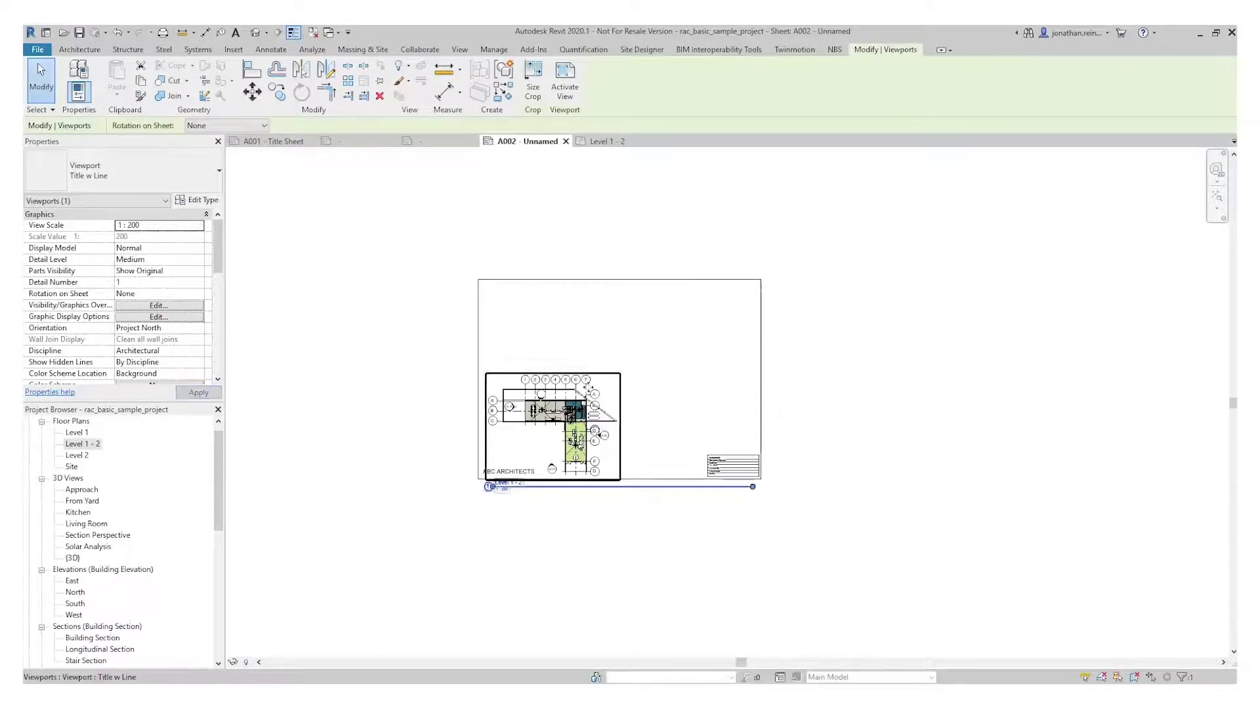
drag(555, 408, 574, 335)
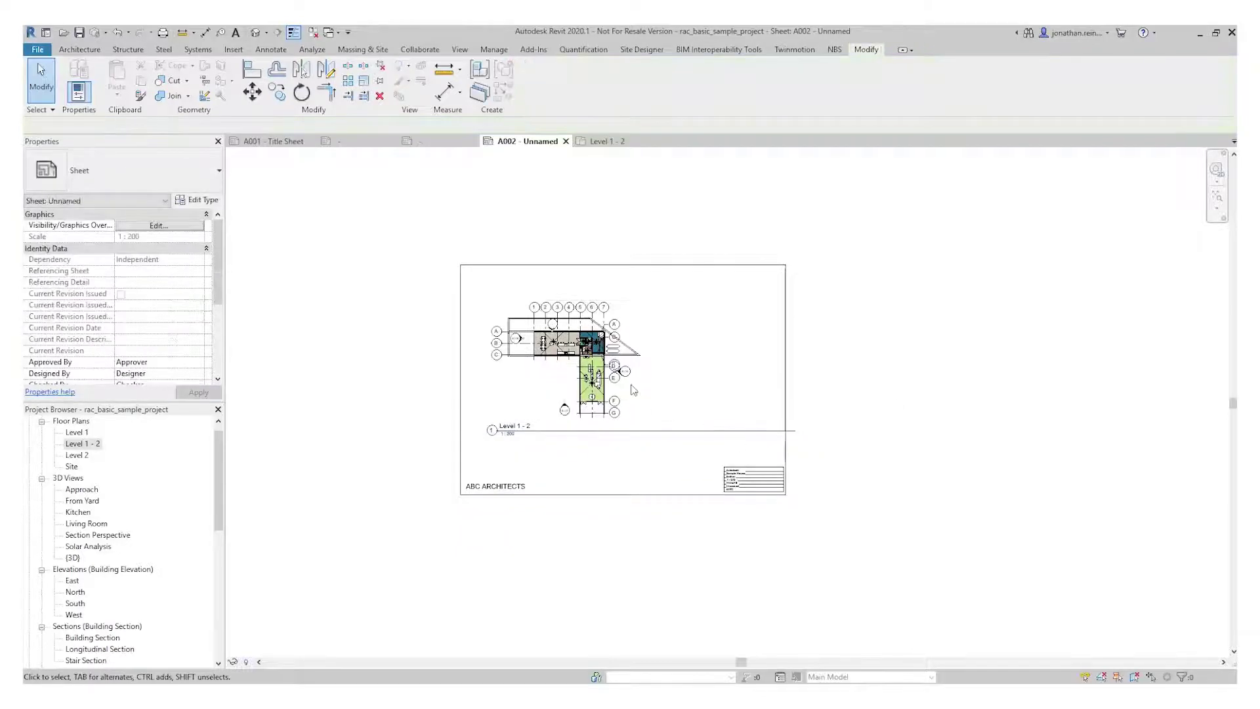
click(656, 437)
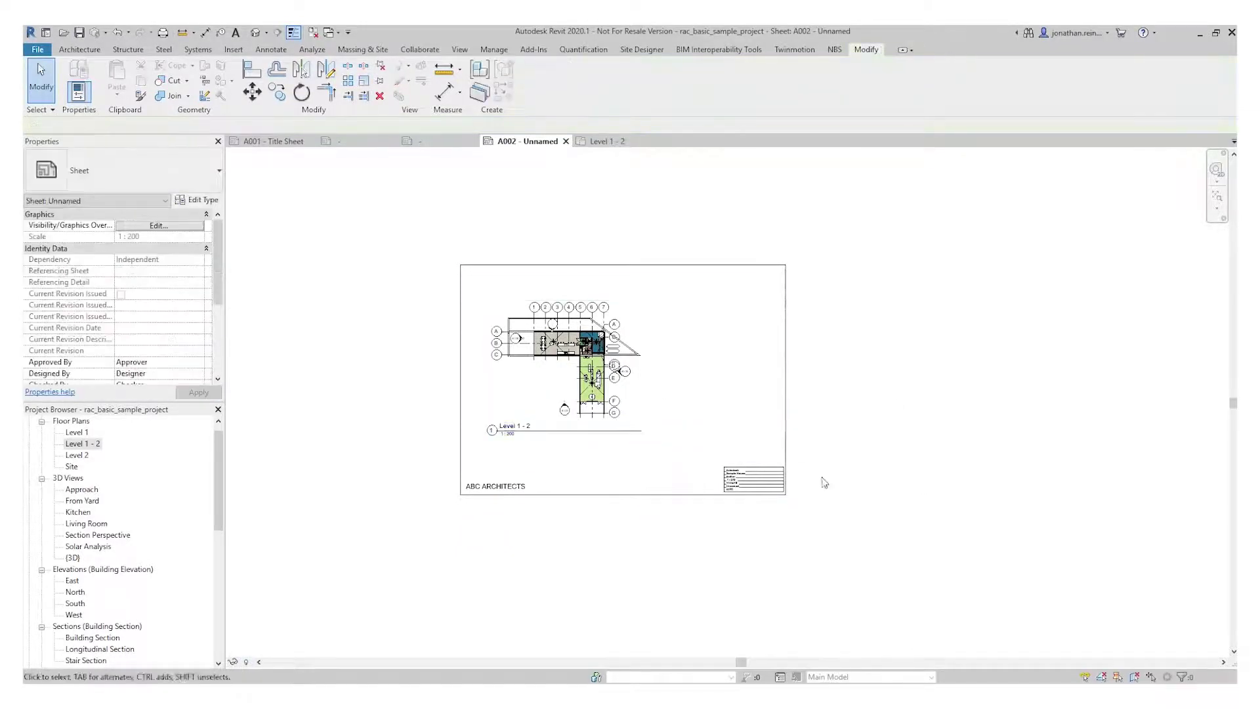
scroll(806, 491, up, 6)
Select the title block on A002 and start entering 'Floor Plan' as its Sheet Name.
scroll(501, 489, up, 5)
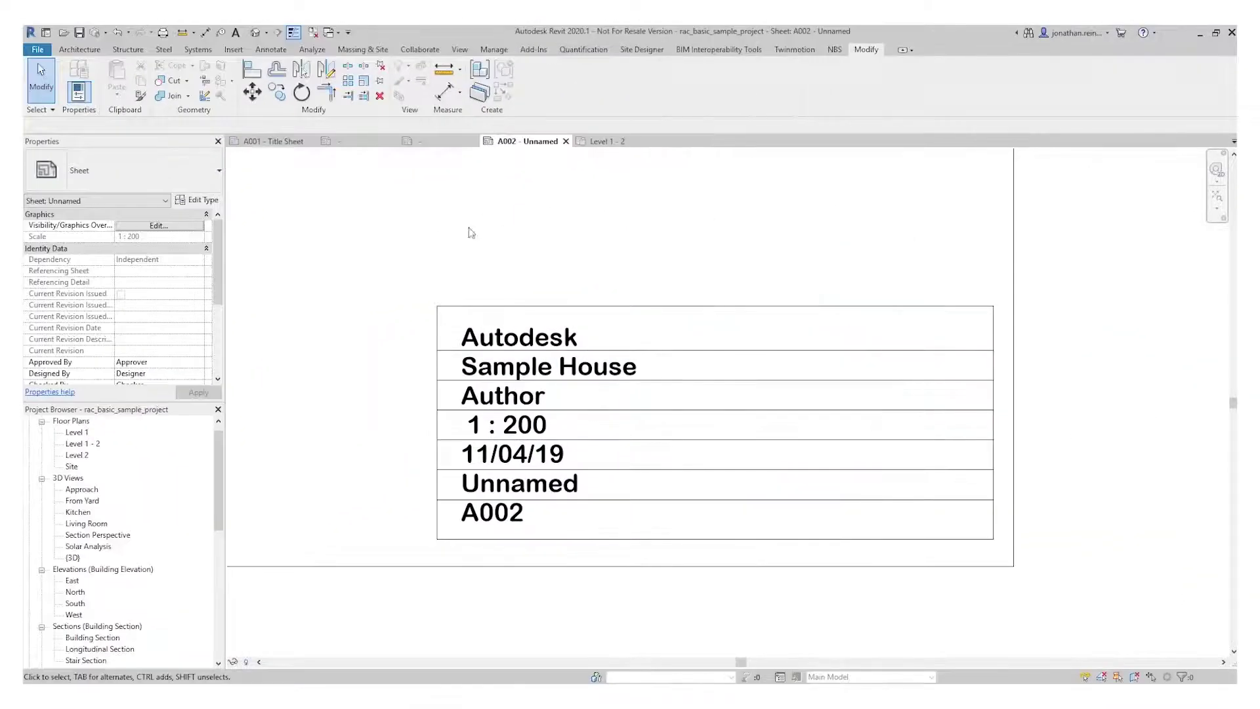
click(530, 338)
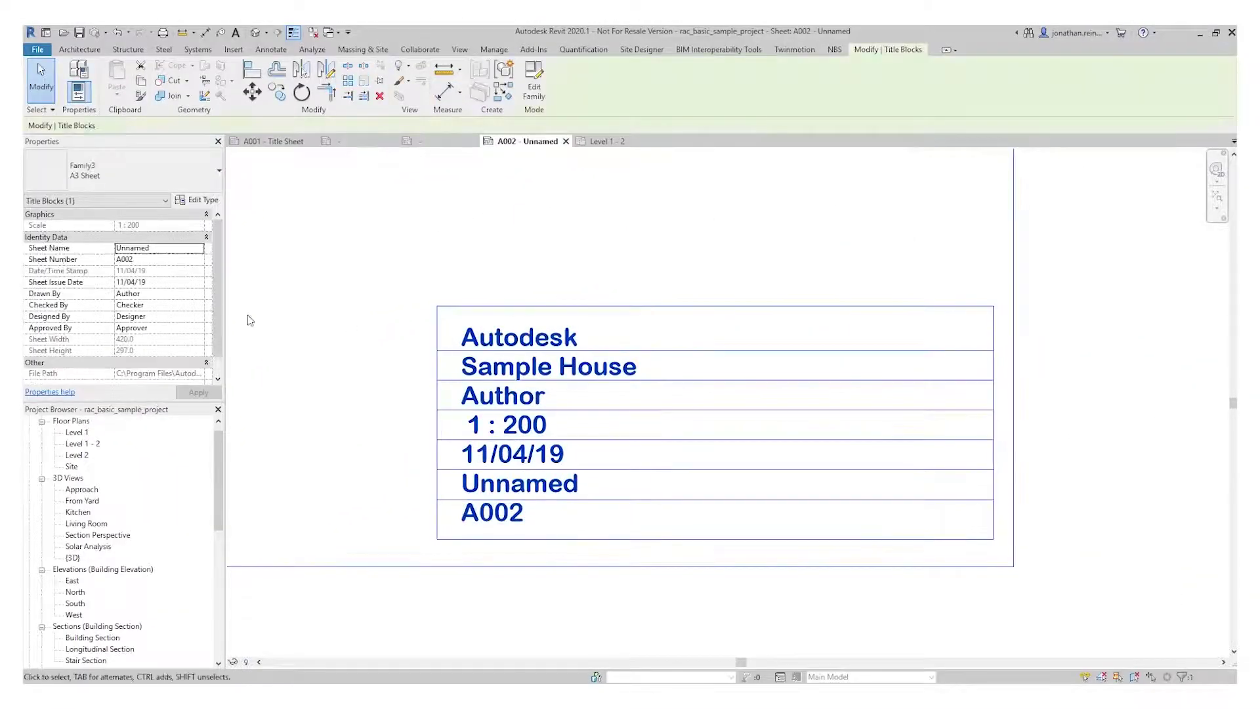
click(168, 253)
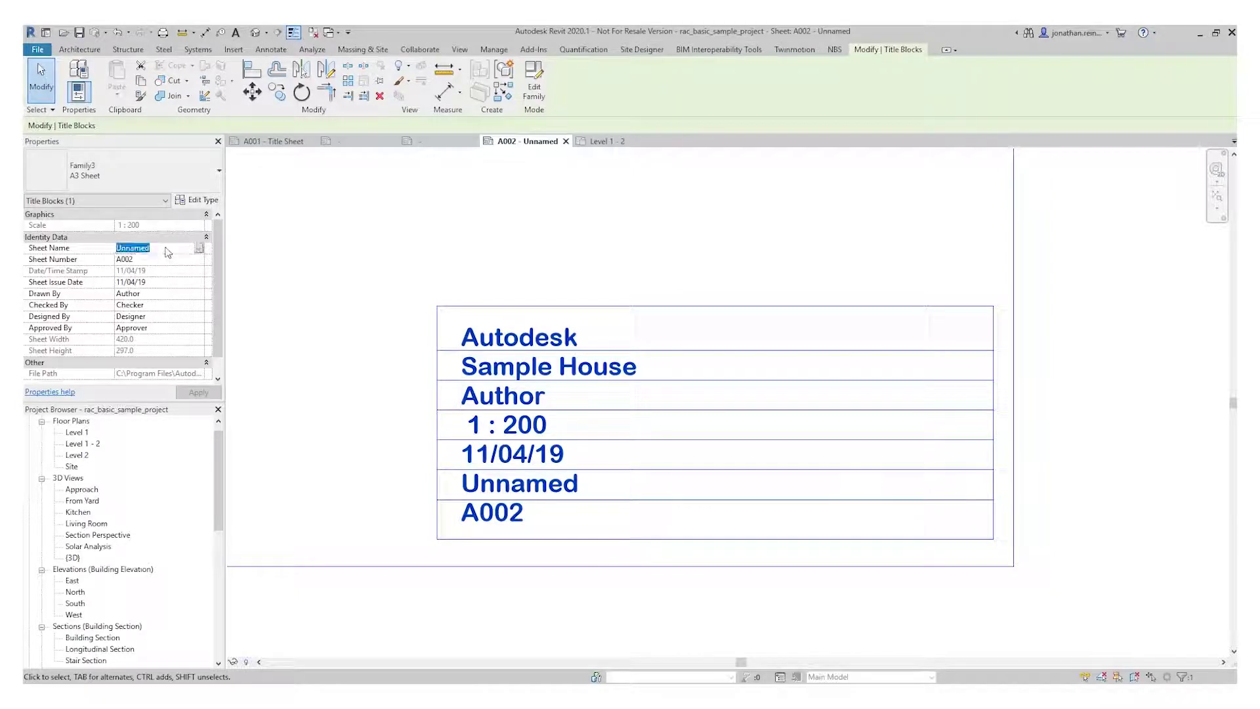
text(Floor Plan GF)
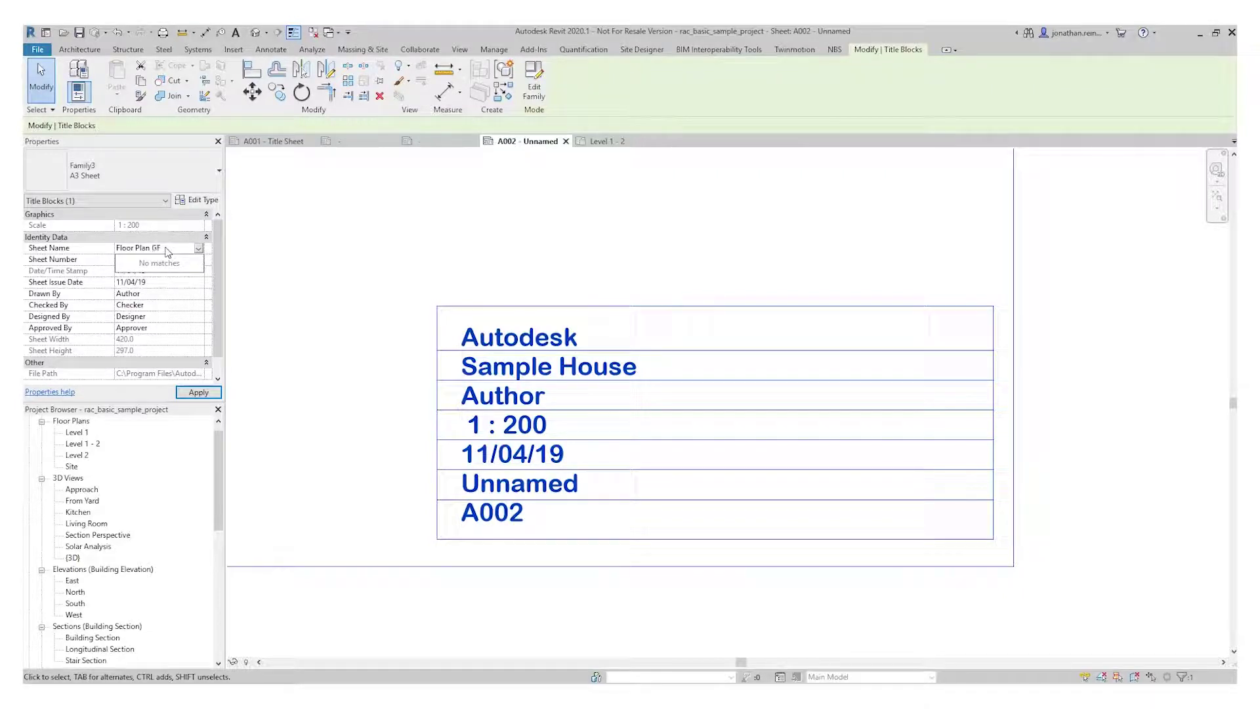
Confirm Sheet Name 'Floor Plan GF', set Drawn By to the drafter's initials, and apply.
key(Return)
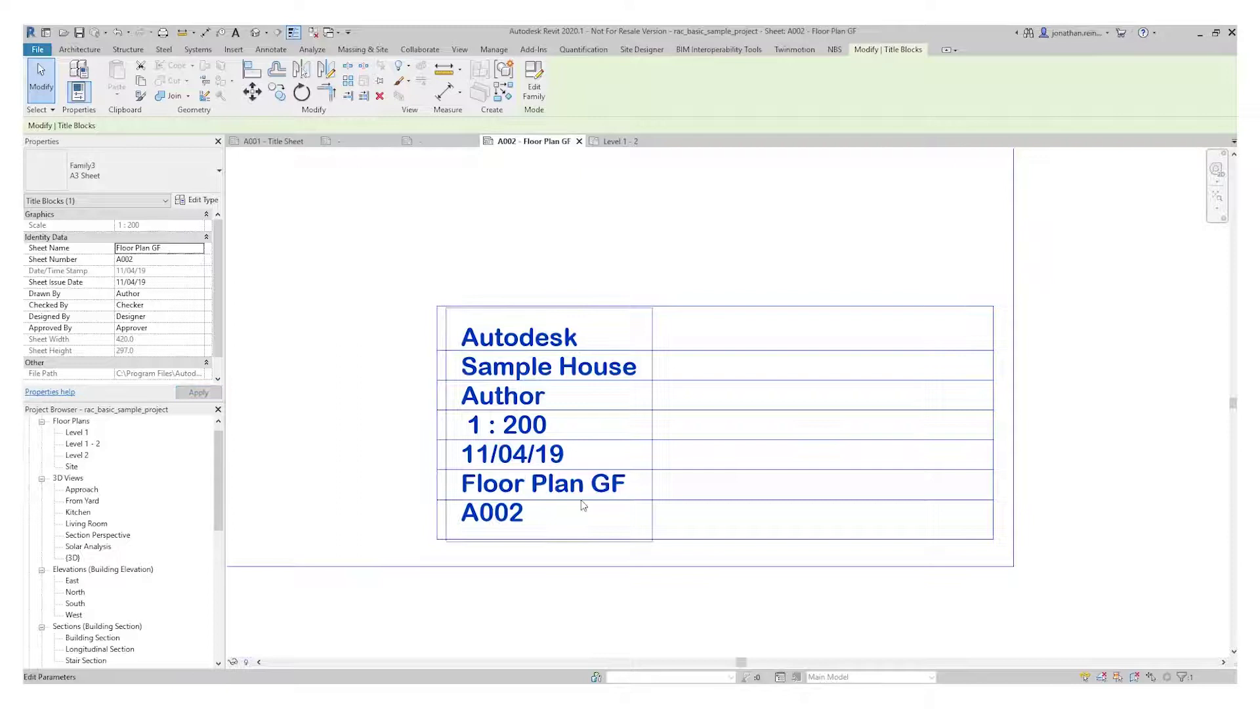
click(161, 320)
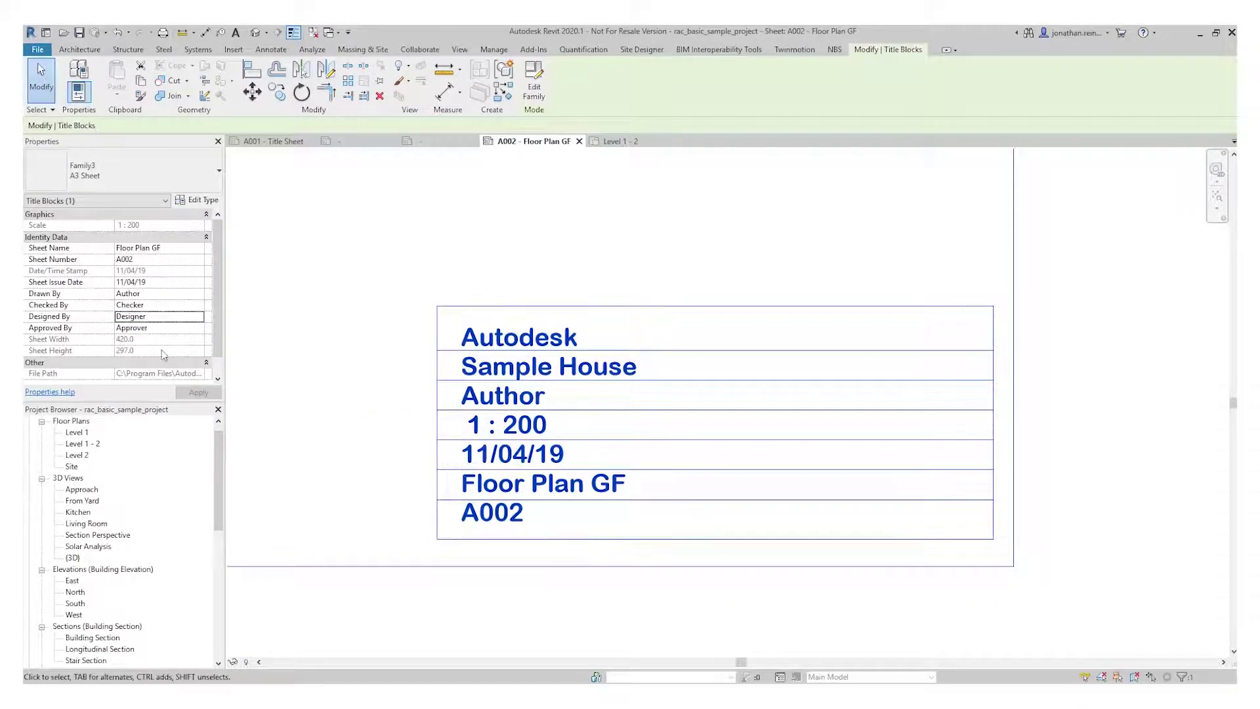
click(169, 295)
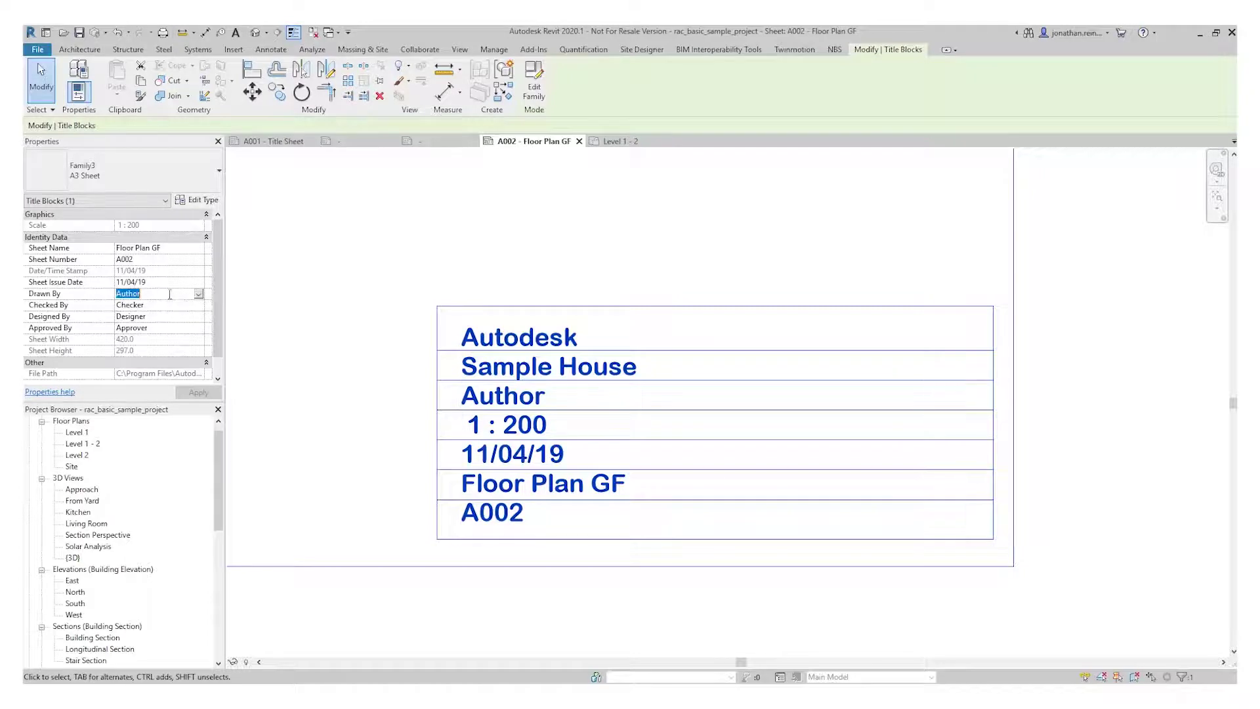
text(JR)
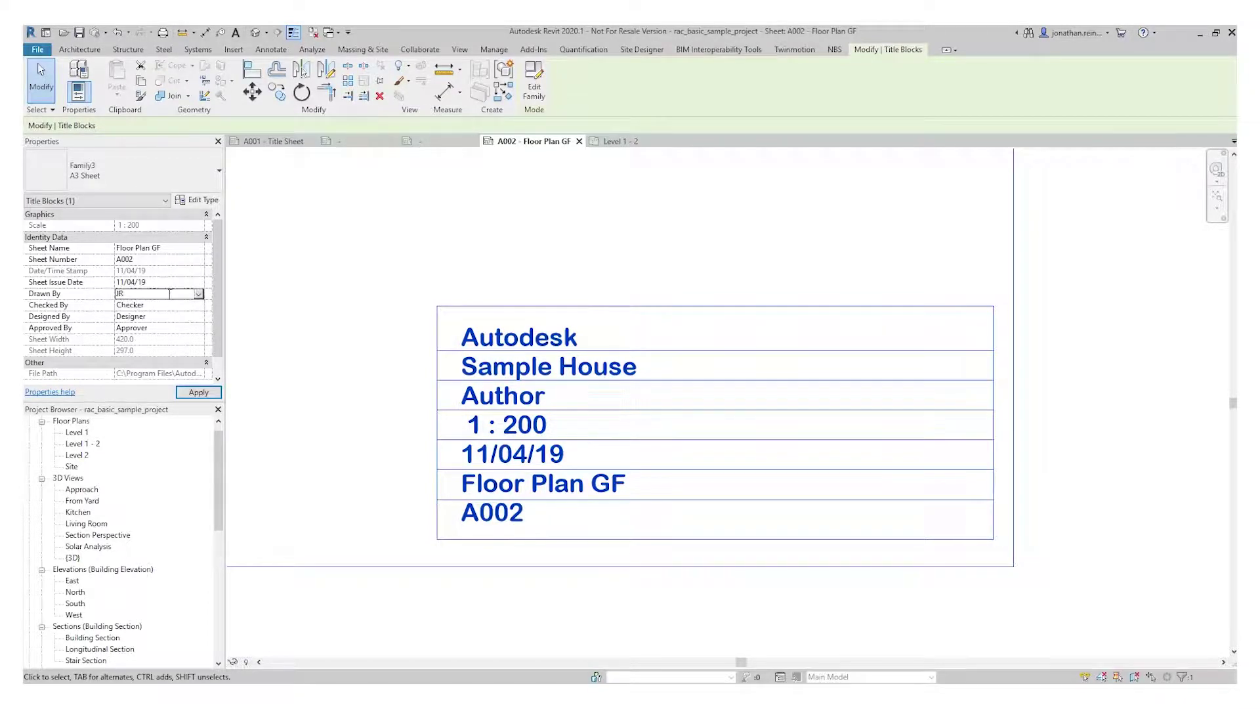
click(214, 394)
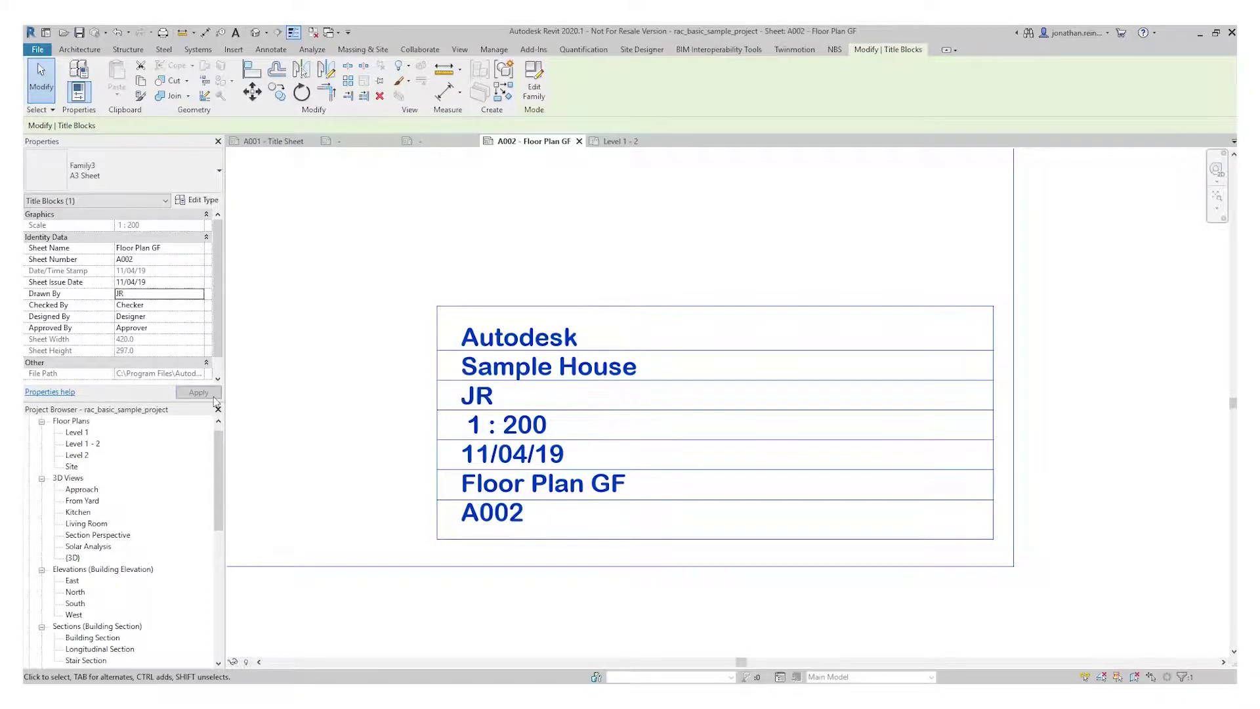
double_click(516, 381)
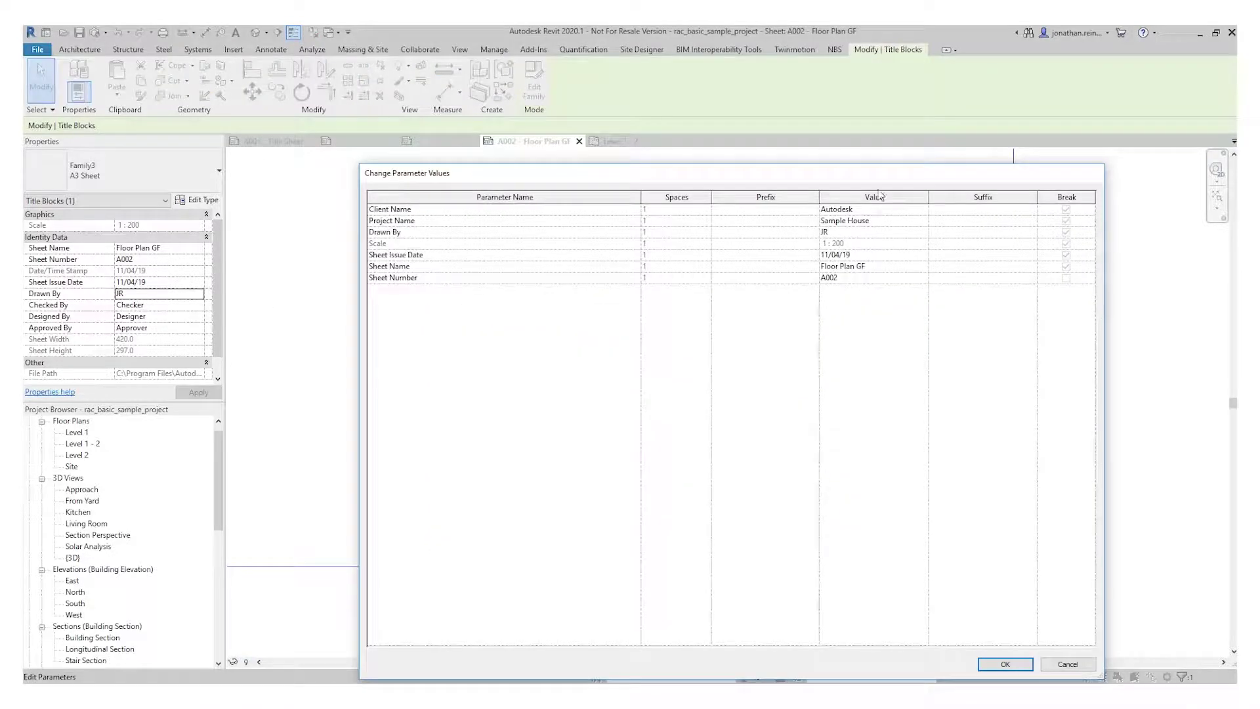
Enter 'Jones Holiday Home' as the Project Name in the parameter values table and confirm.
drag(747, 186, 681, 172)
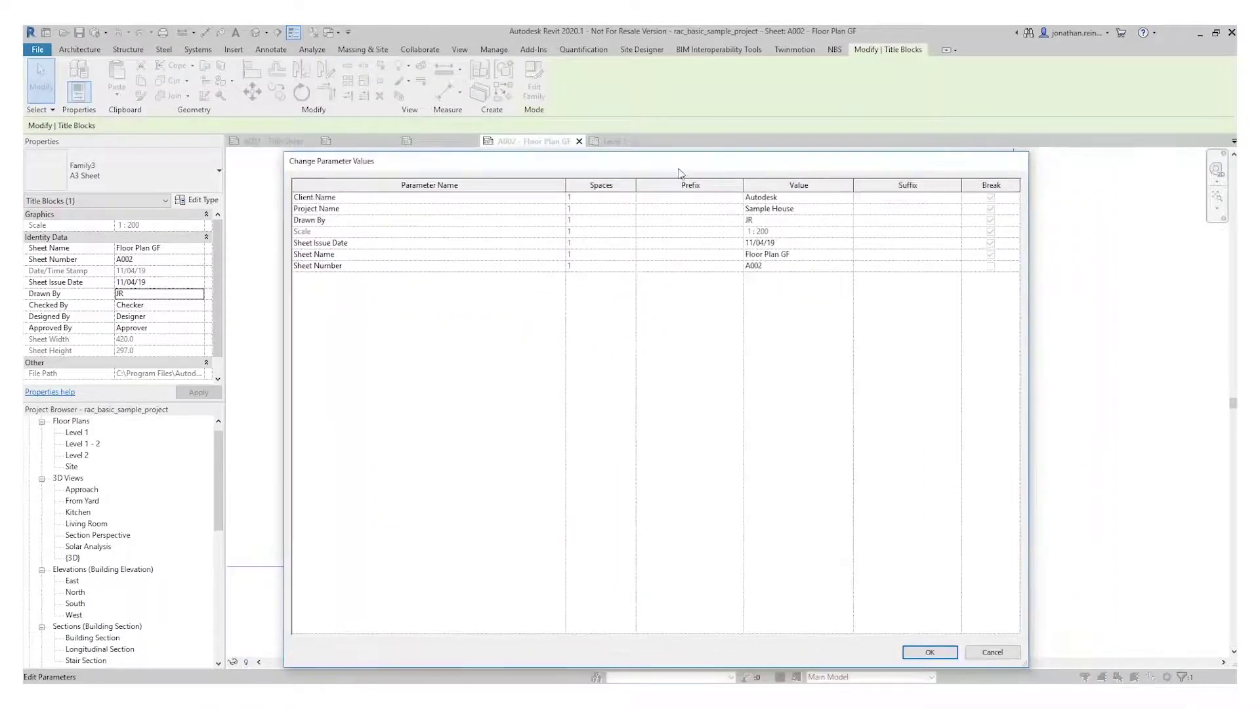
click(822, 209)
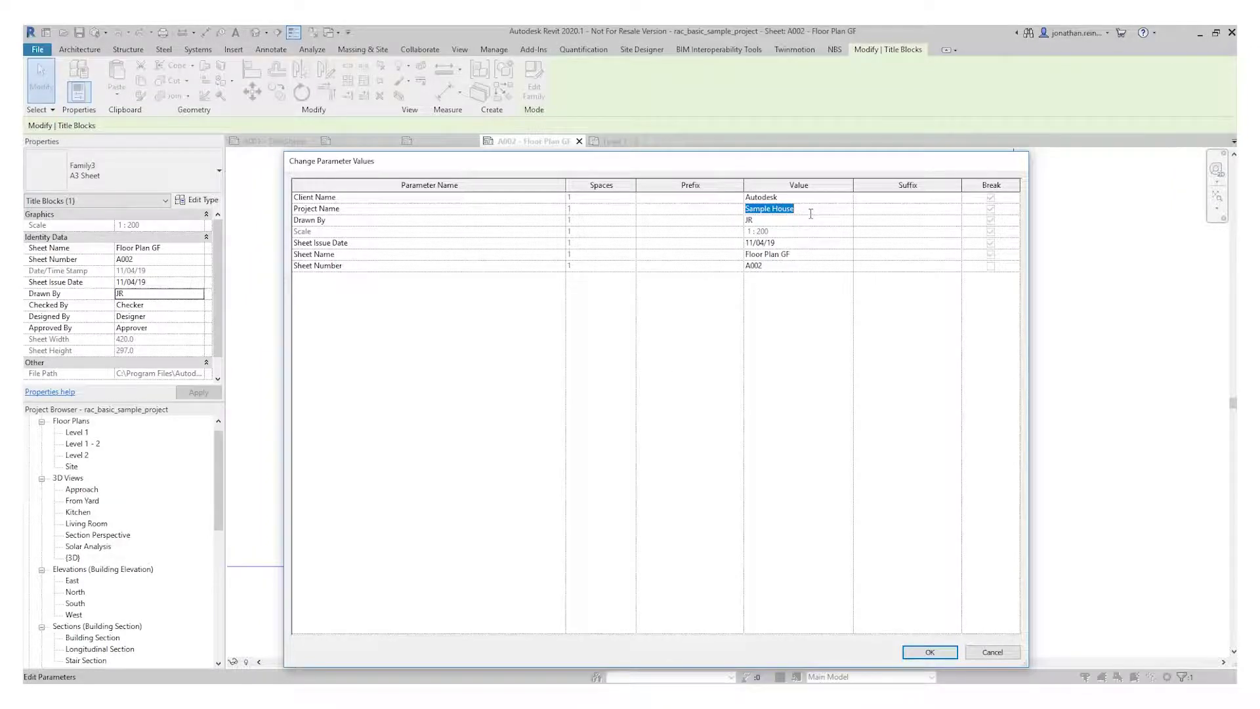
text(Jones Holiday Home)
click(946, 653)
Select the title block on sheet A002 to edit its family.
click(566, 237)
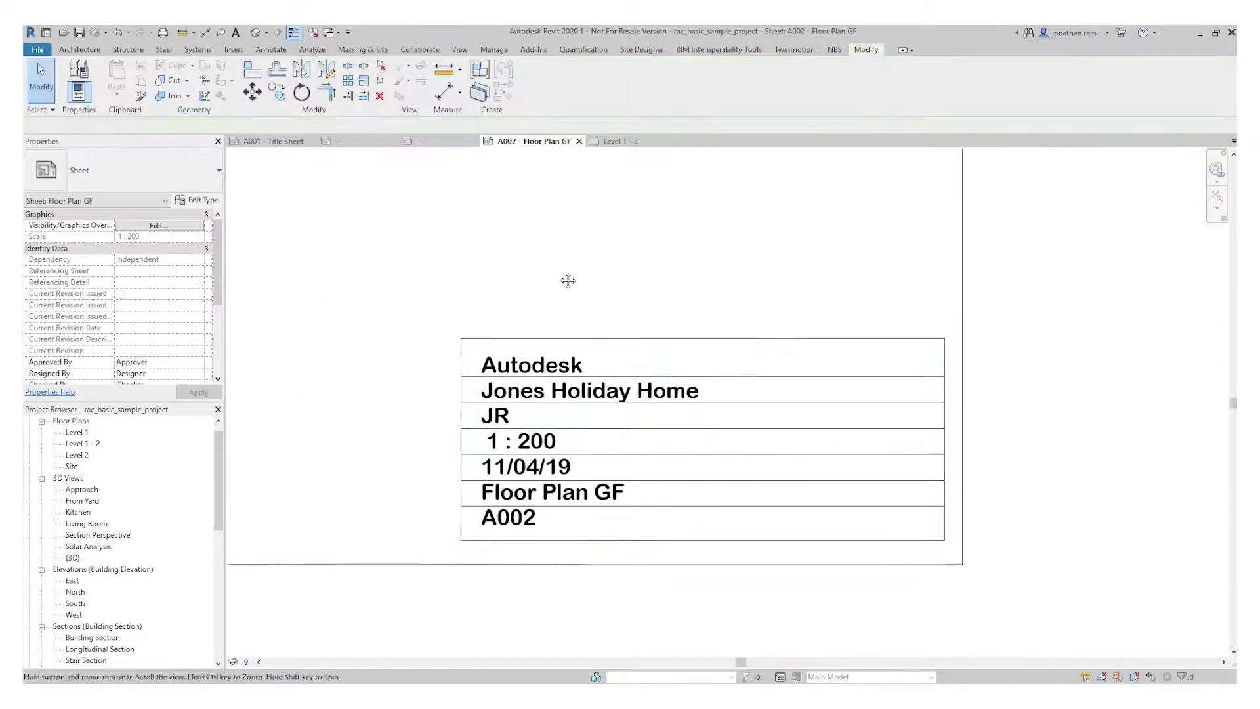
scroll(565, 318, down, 3)
scroll(723, 340, down, 5)
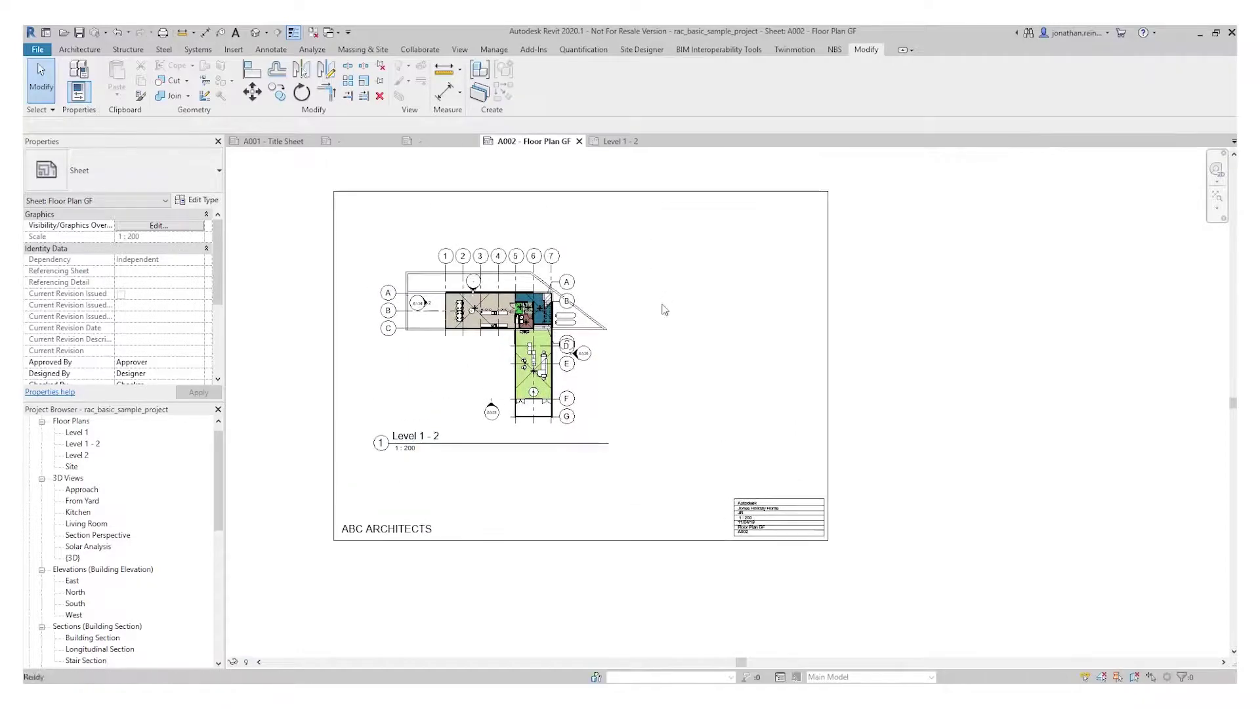
scroll(755, 486, up, 4)
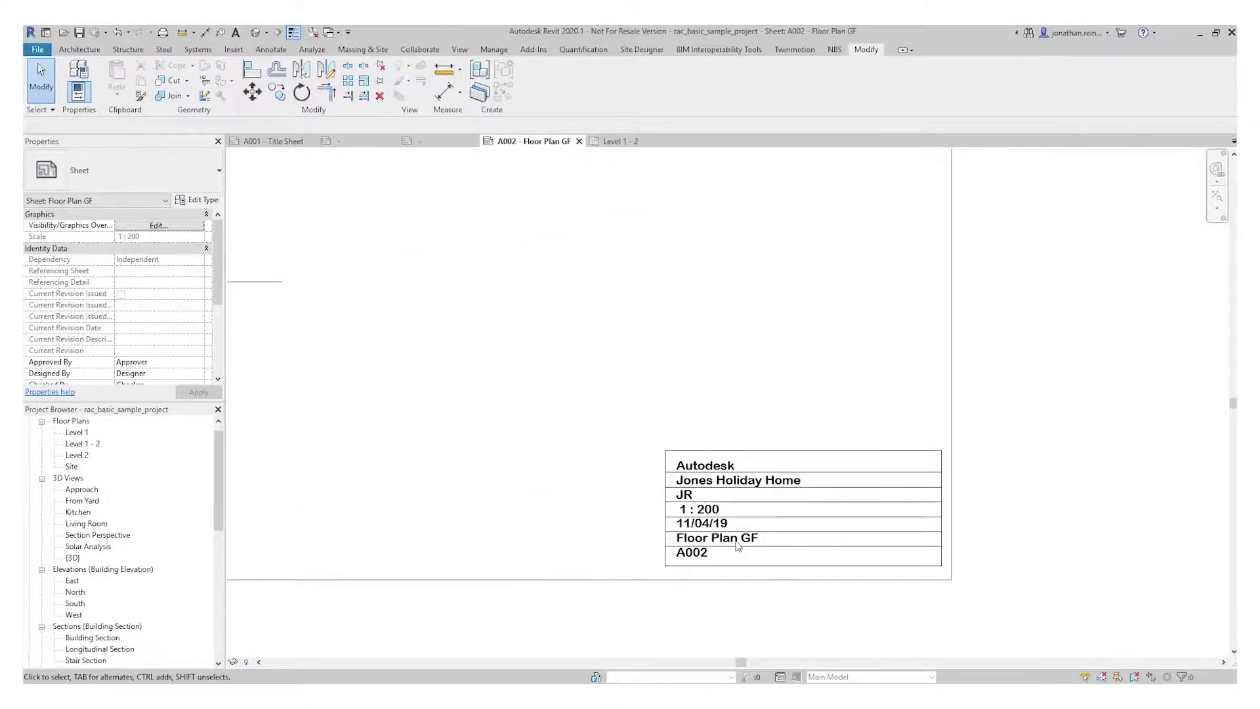
click(738, 545)
Select the stacked parameter labels and narrow their label box using its grip.
scroll(737, 542, up, 3)
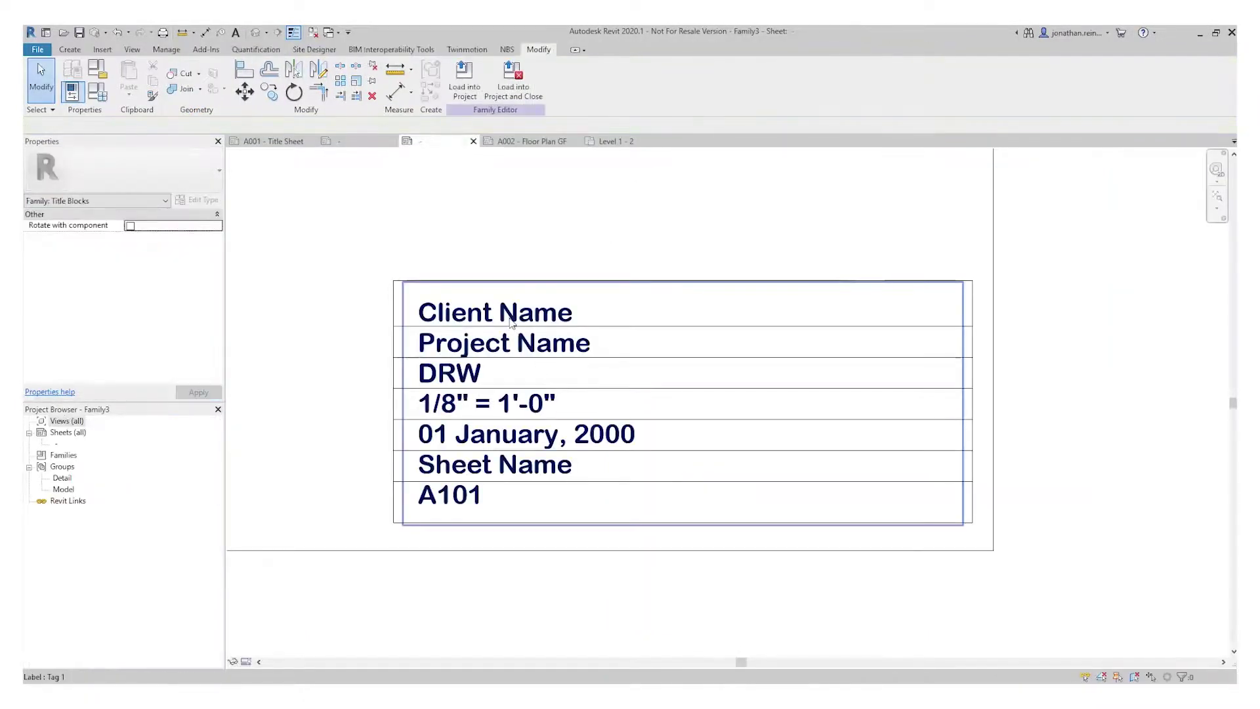
click(512, 321)
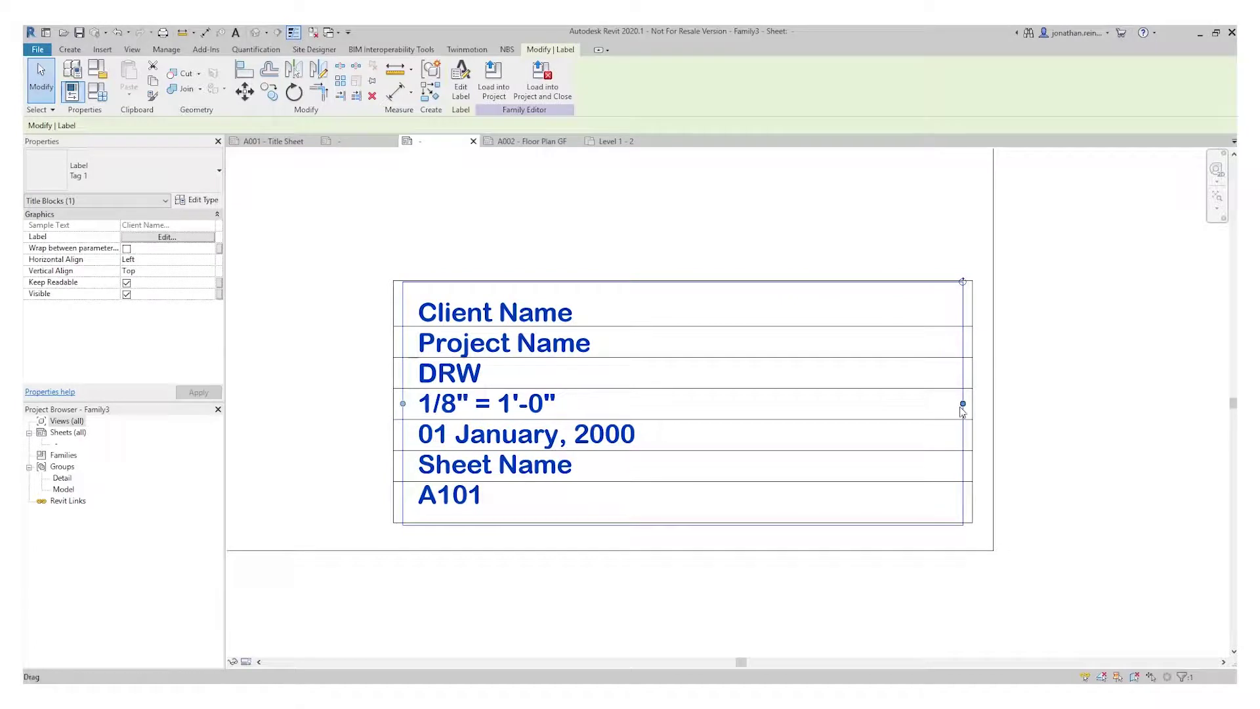
drag(963, 412, 963, 405)
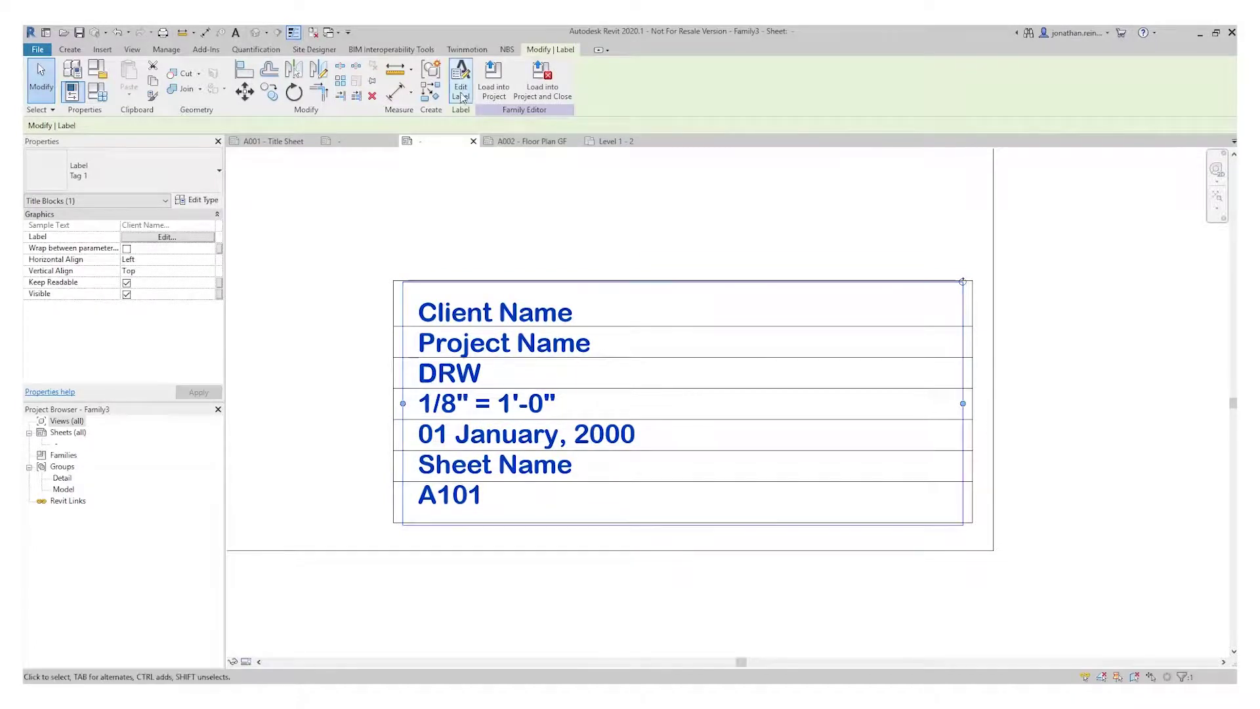
drag(963, 404, 949, 380)
click(653, 220)
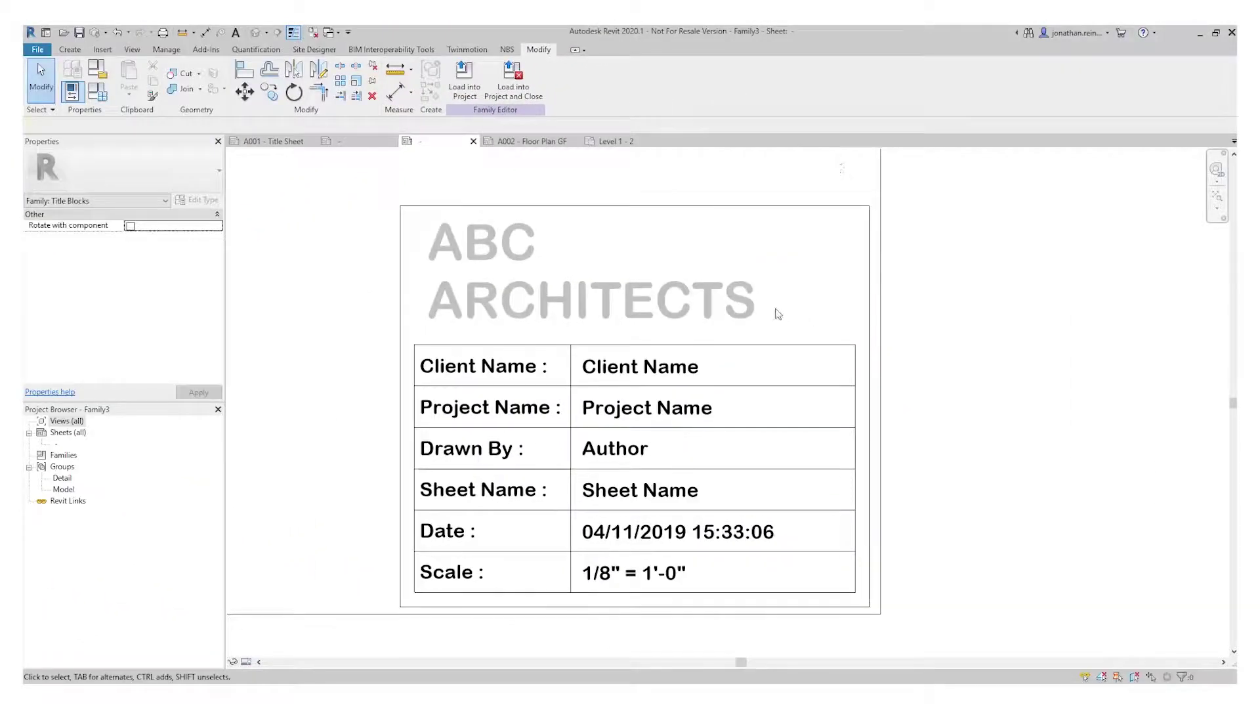
Select the ABC ARCHITECTS heading and set its text type colour to mid-blue RGB 62-94-179.
click(486, 367)
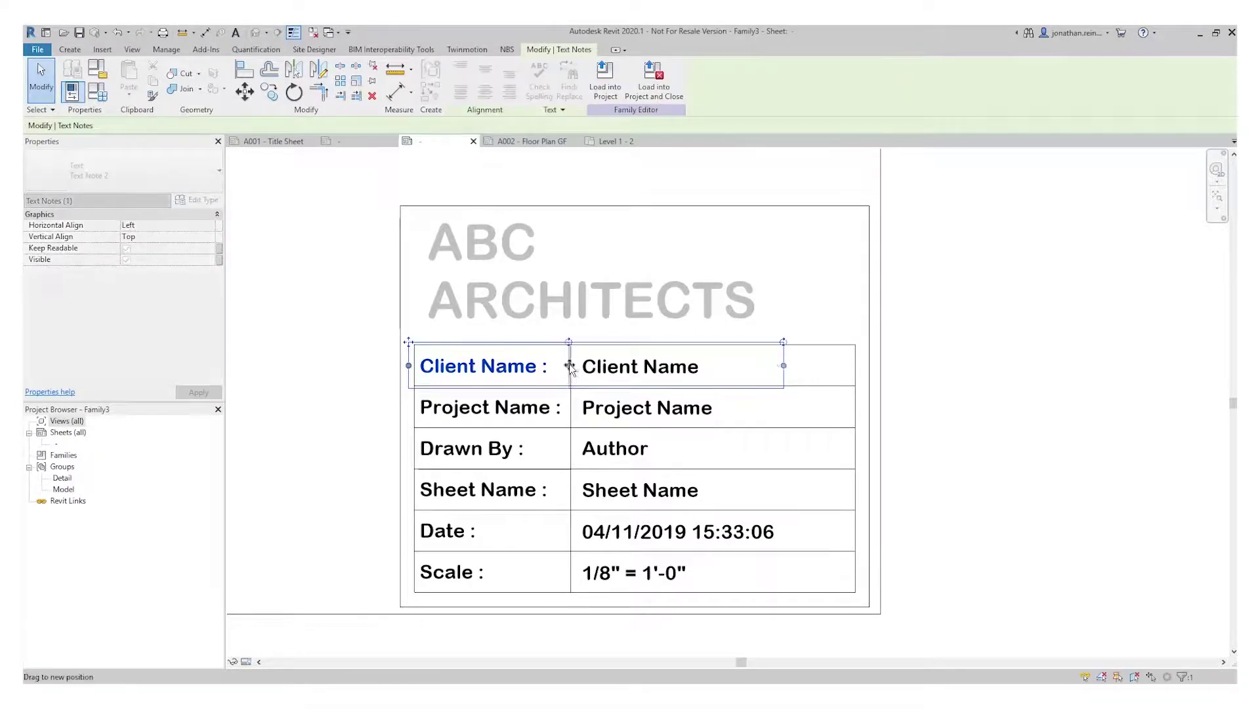
click(889, 343)
click(748, 315)
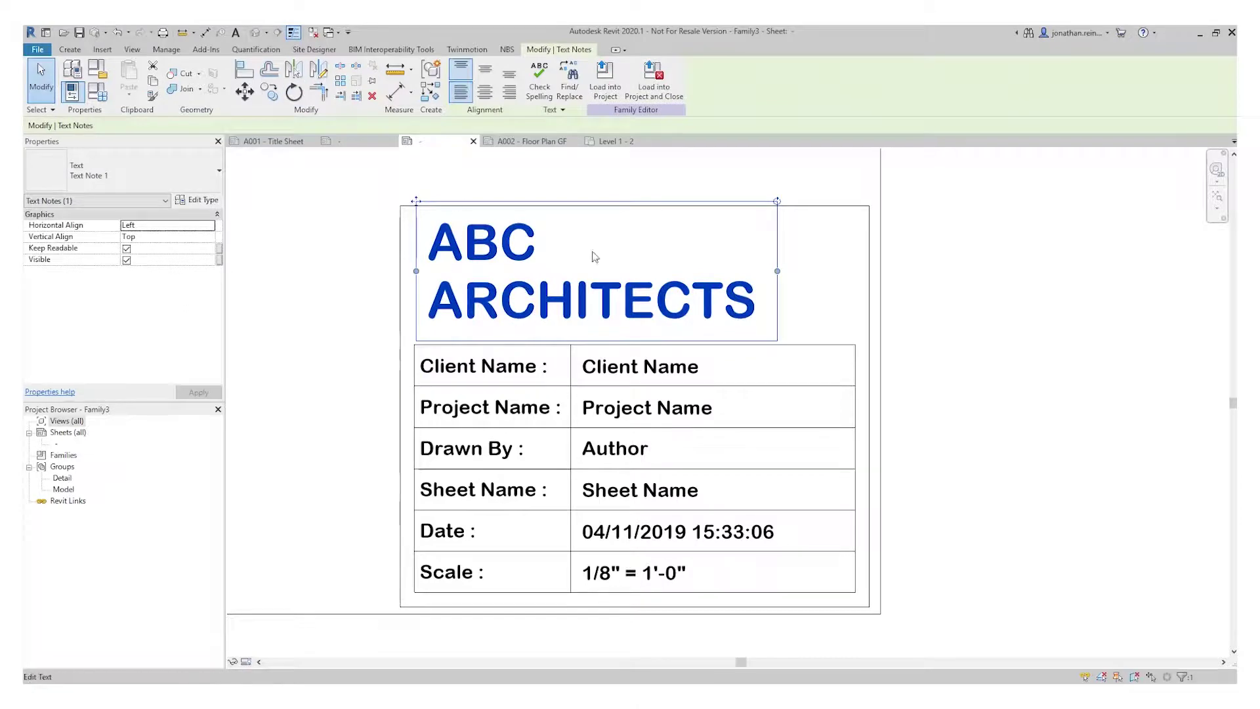
click(1013, 332)
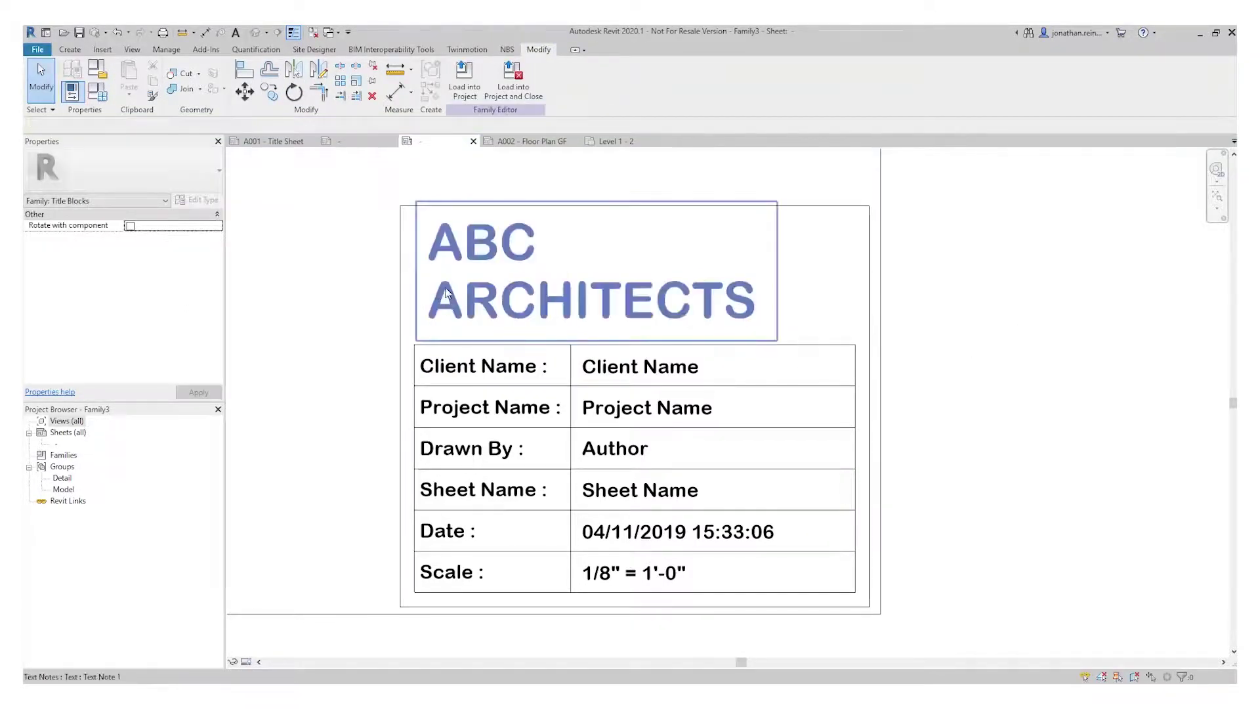
click(485, 276)
click(212, 202)
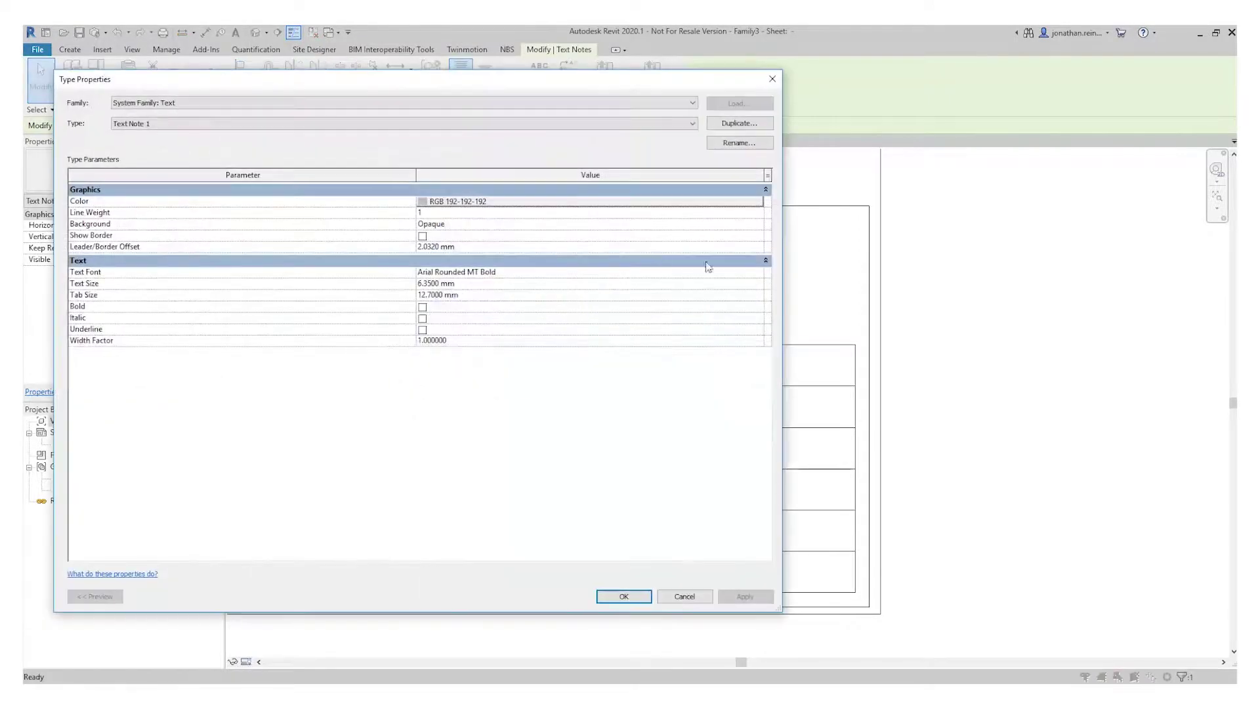
click(556, 208)
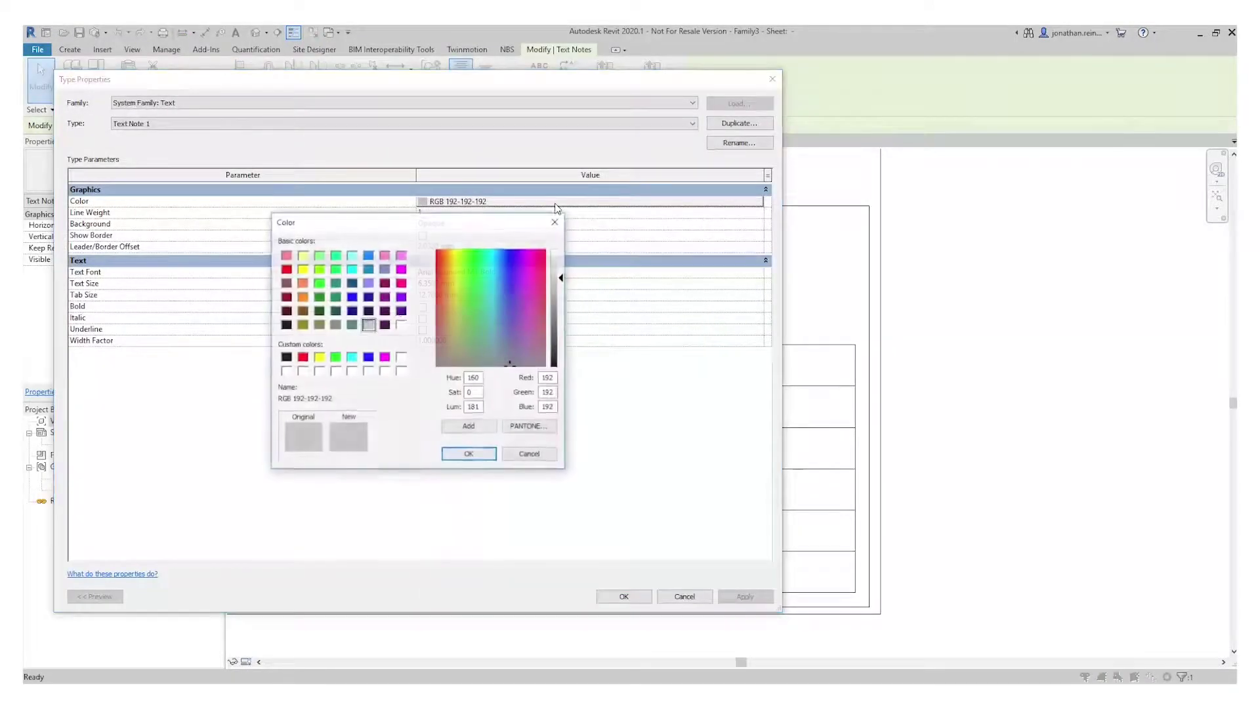
click(368, 298)
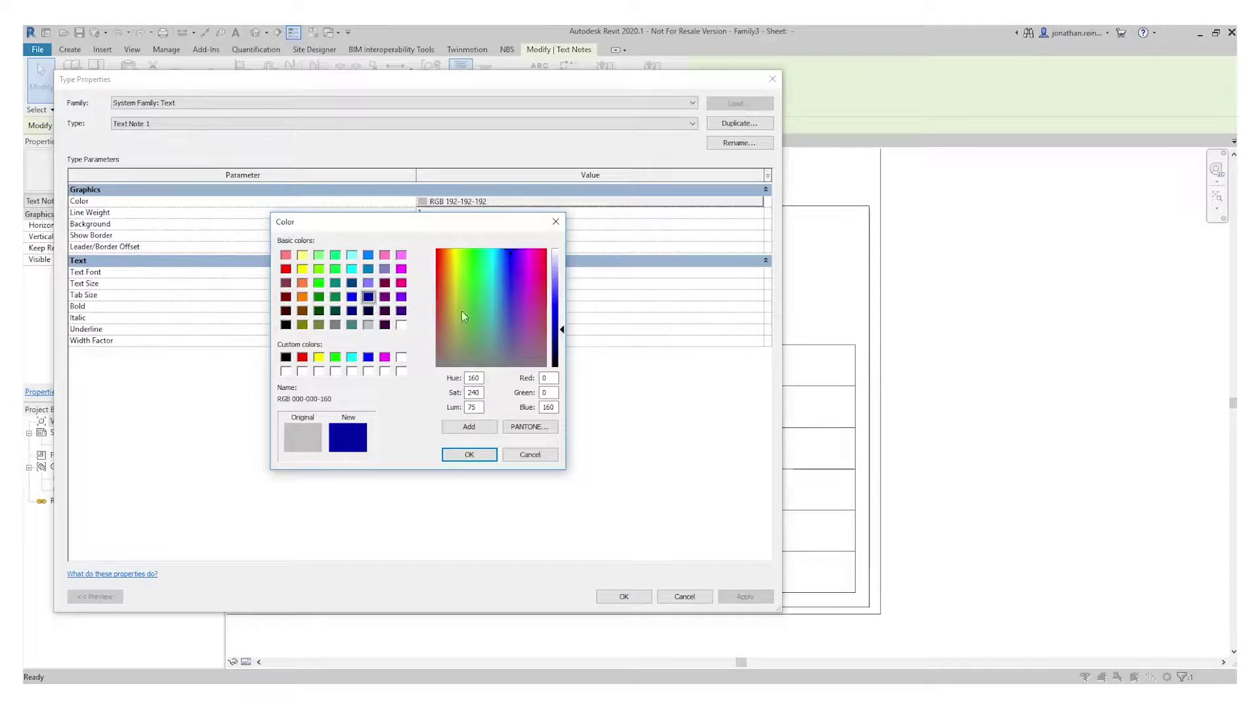
click(505, 309)
click(469, 454)
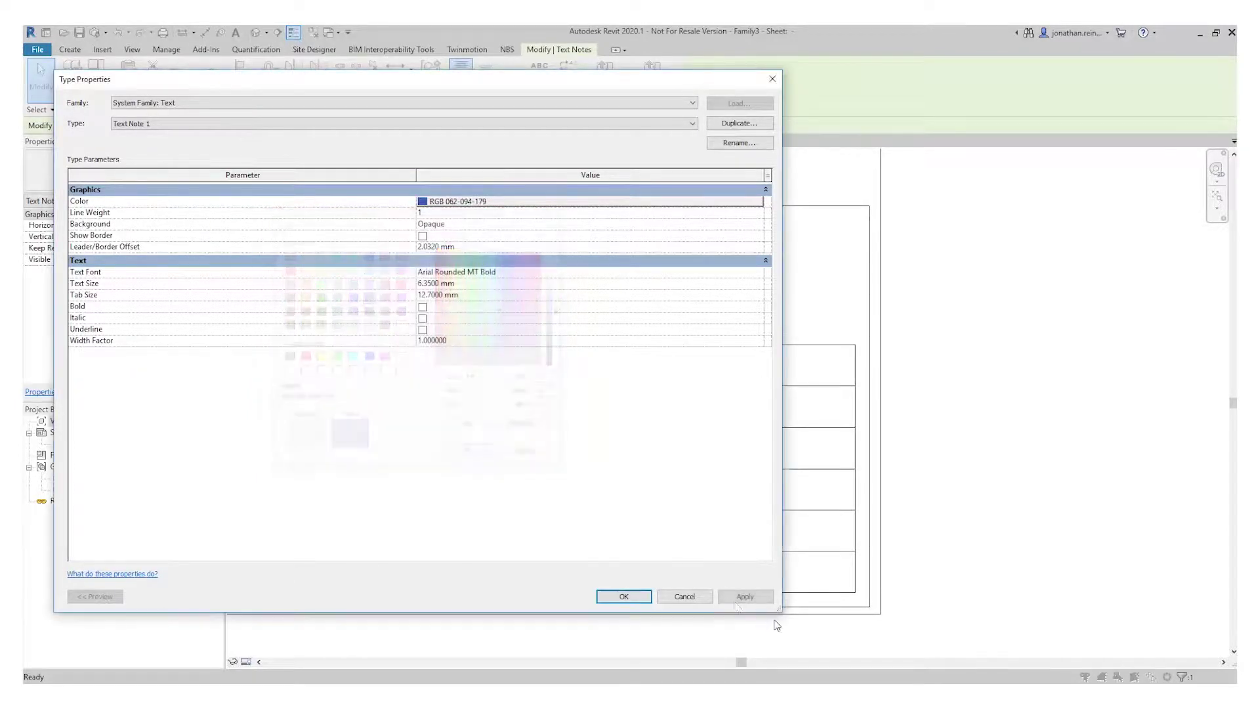
click(626, 598)
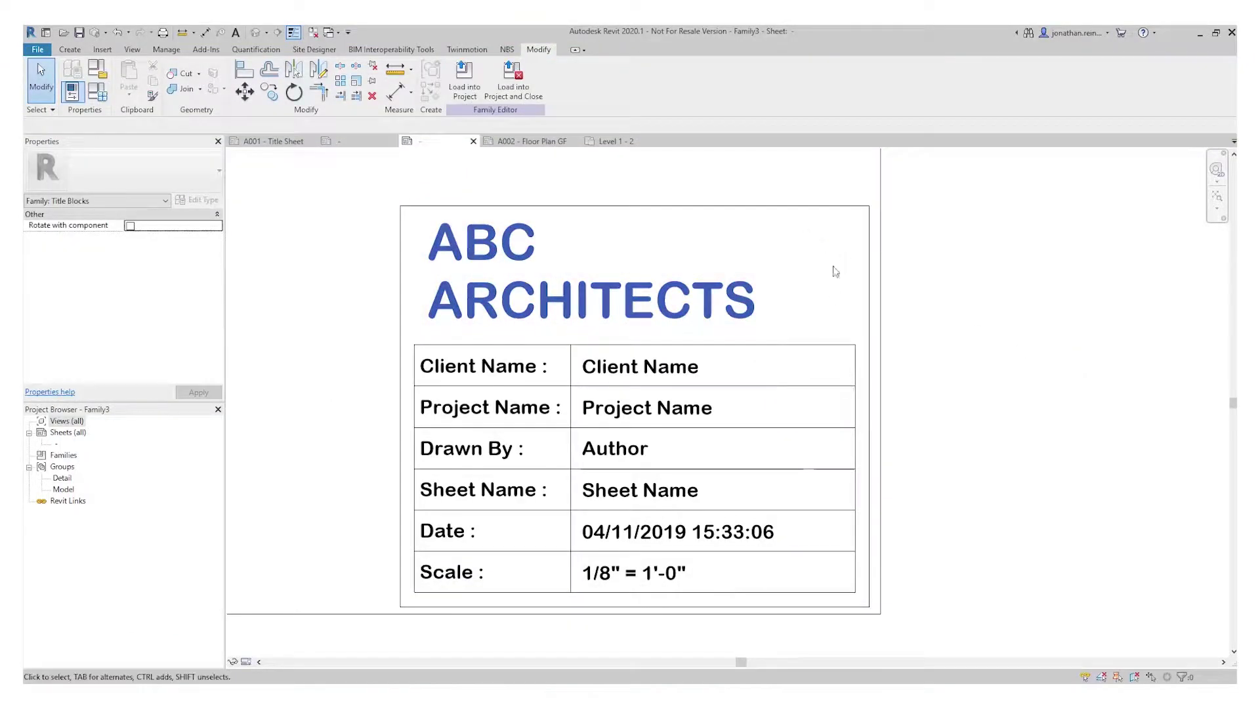
click(662, 368)
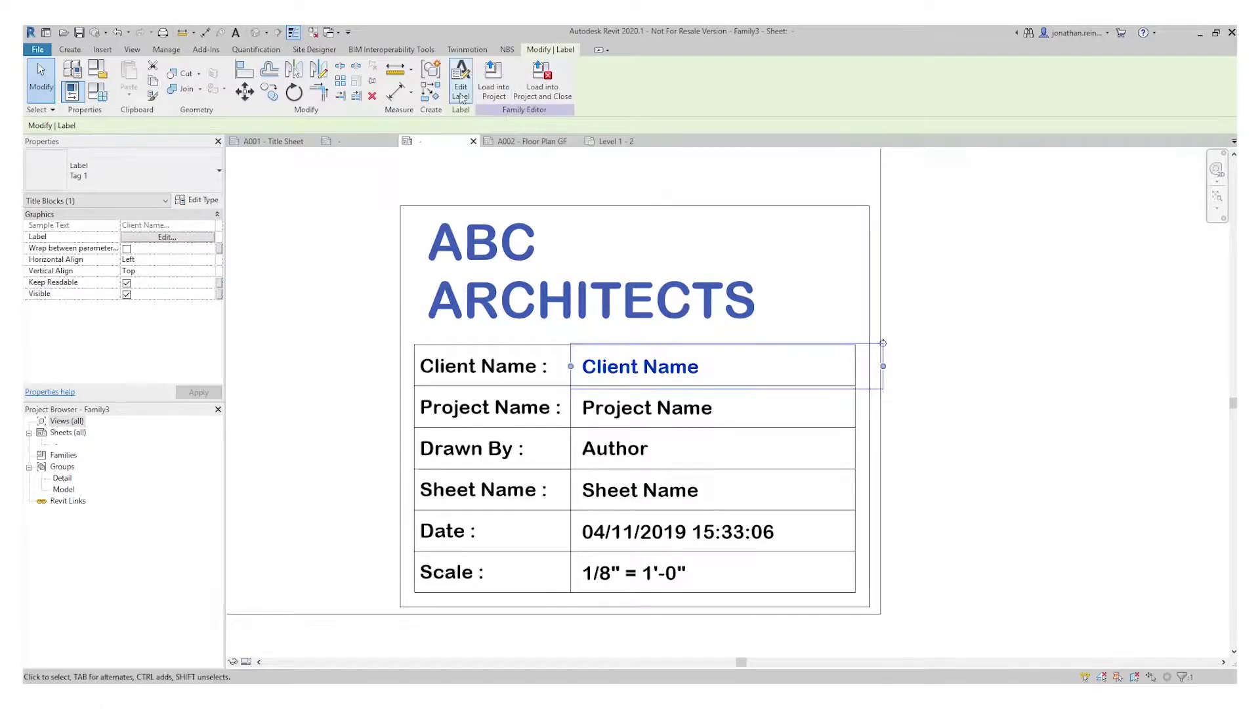
click(462, 76)
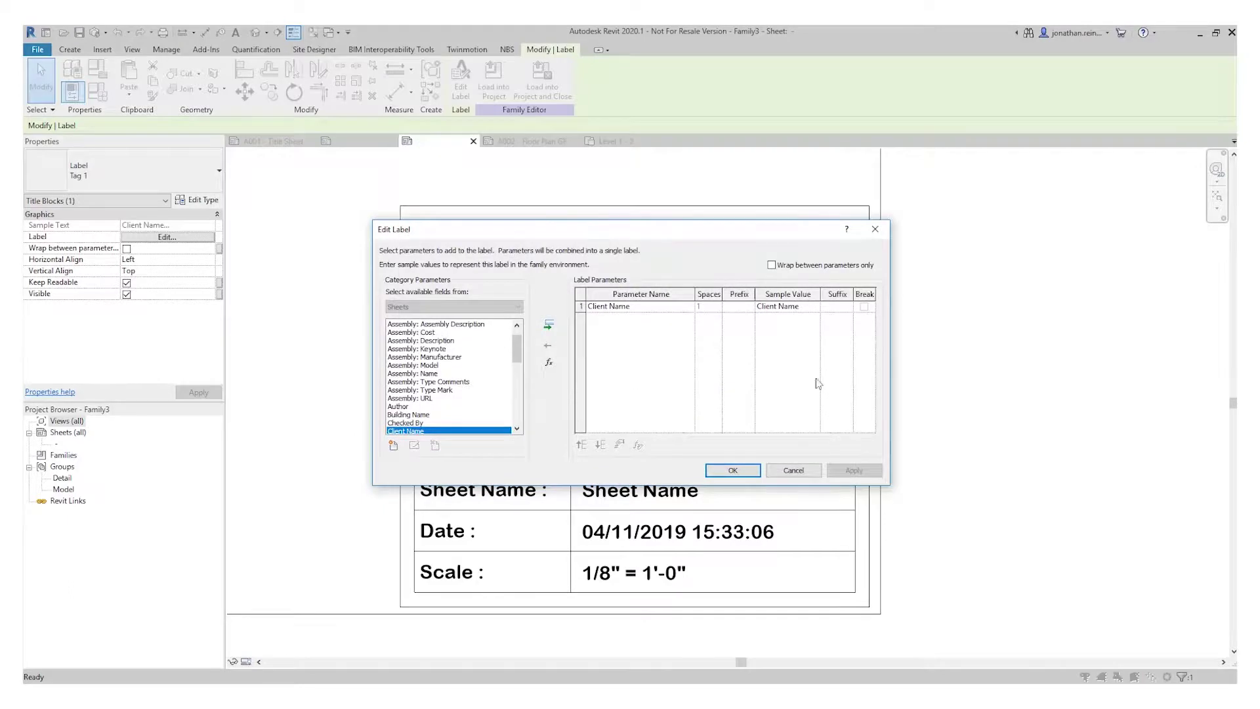
click(794, 470)
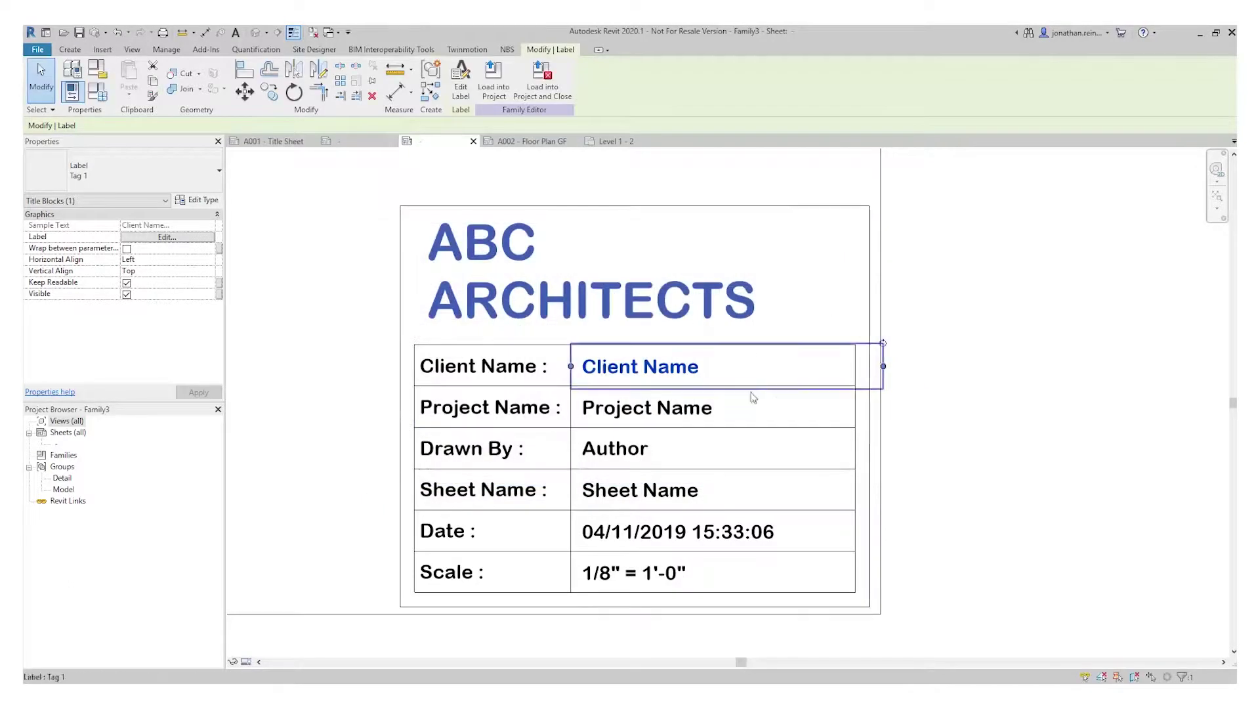
click(497, 373)
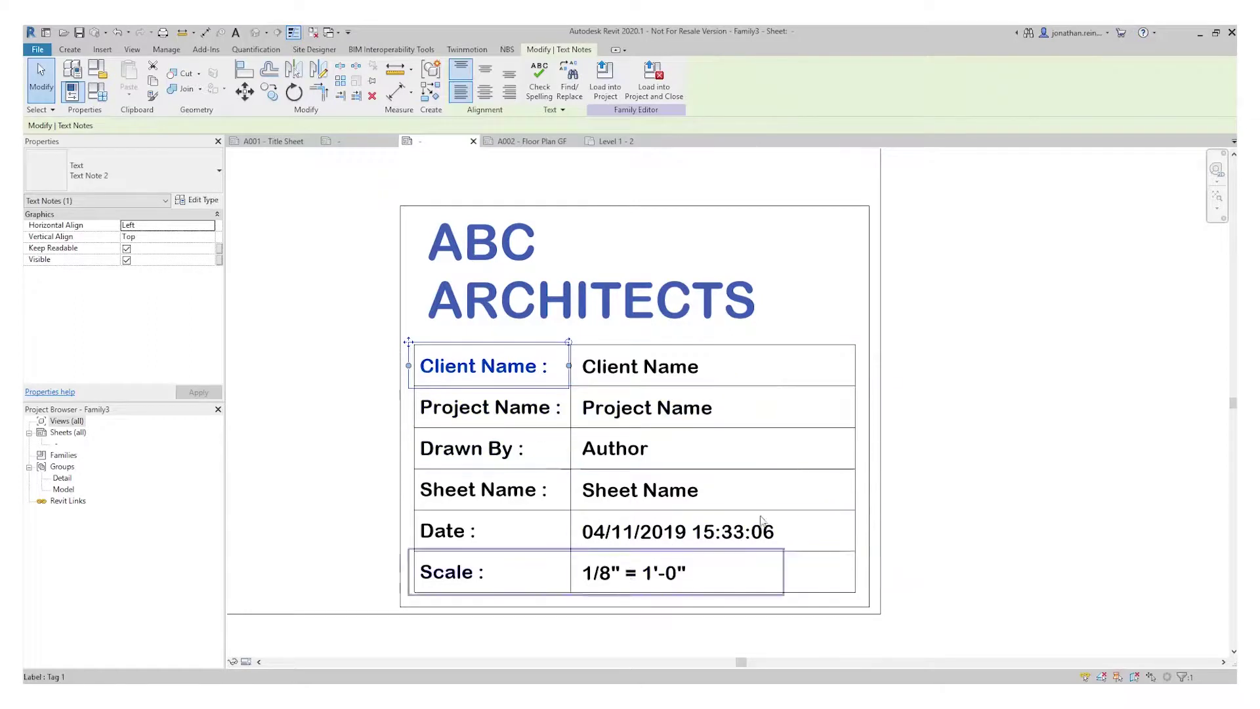
Zoom in on the title block's outer border and try picking its right border line.
scroll(887, 502, down, 8)
scroll(690, 501, up, 1)
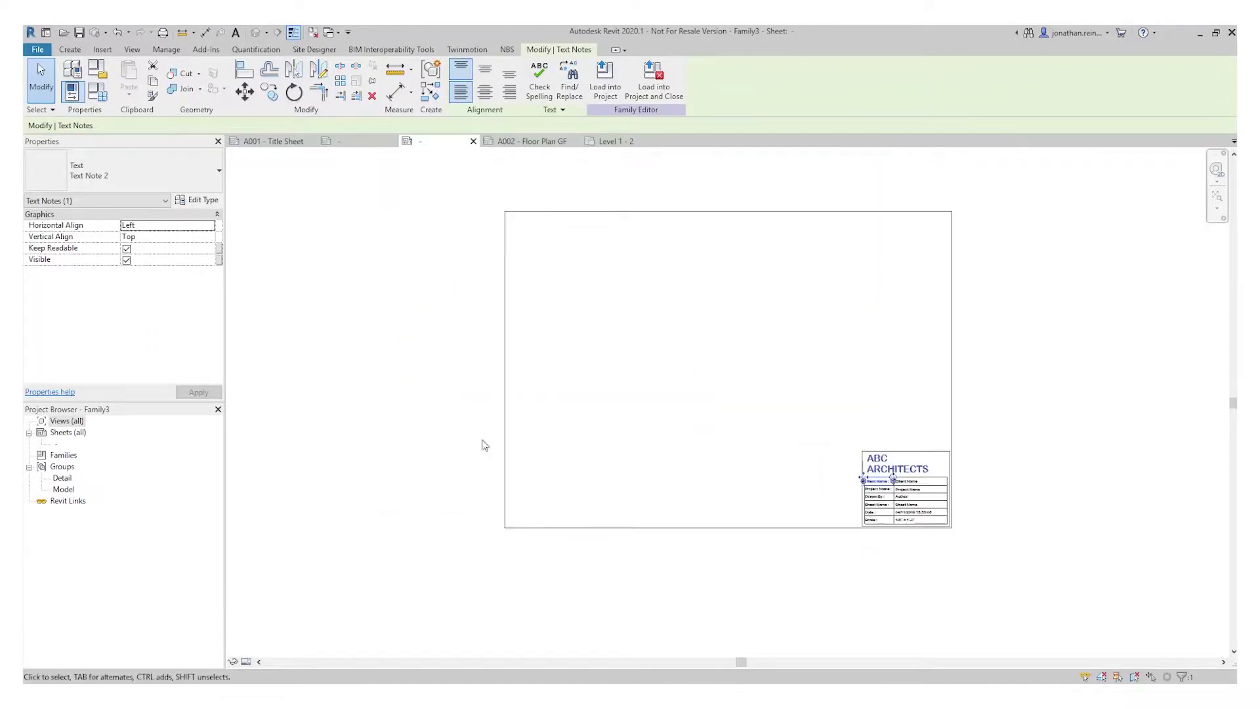
click(424, 416)
scroll(953, 503, up, 4)
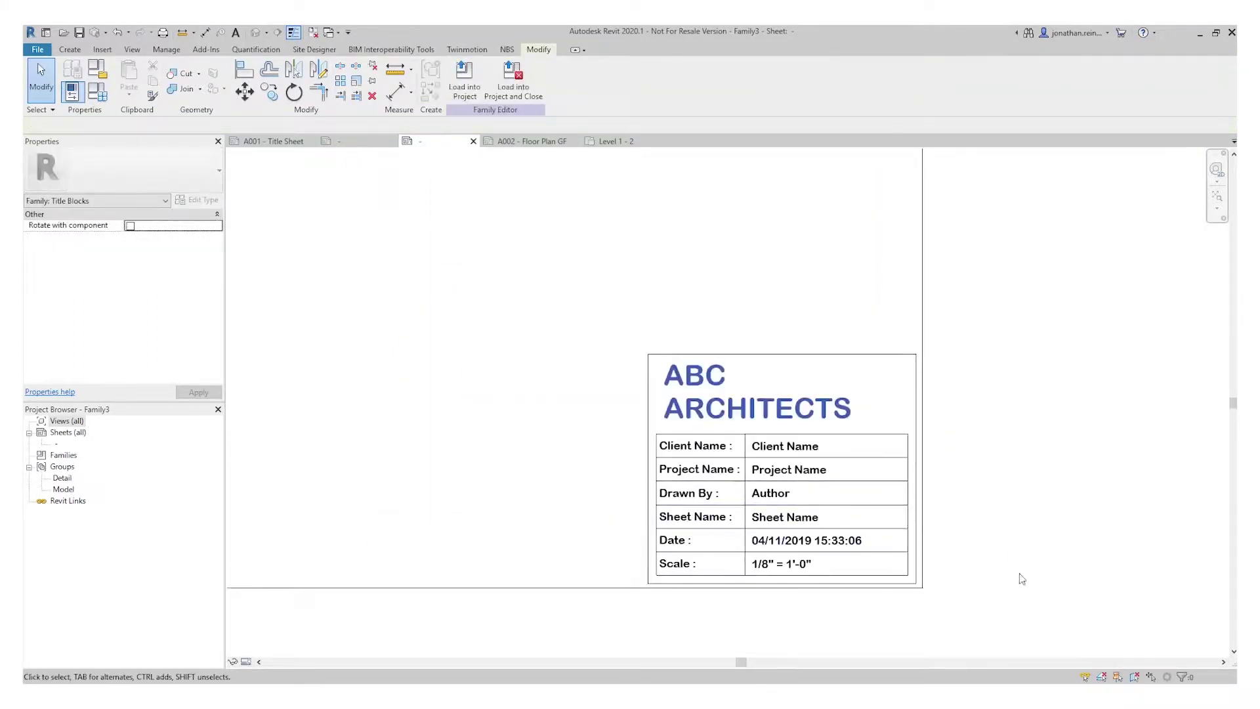
scroll(1022, 579, up, 3)
click(835, 523)
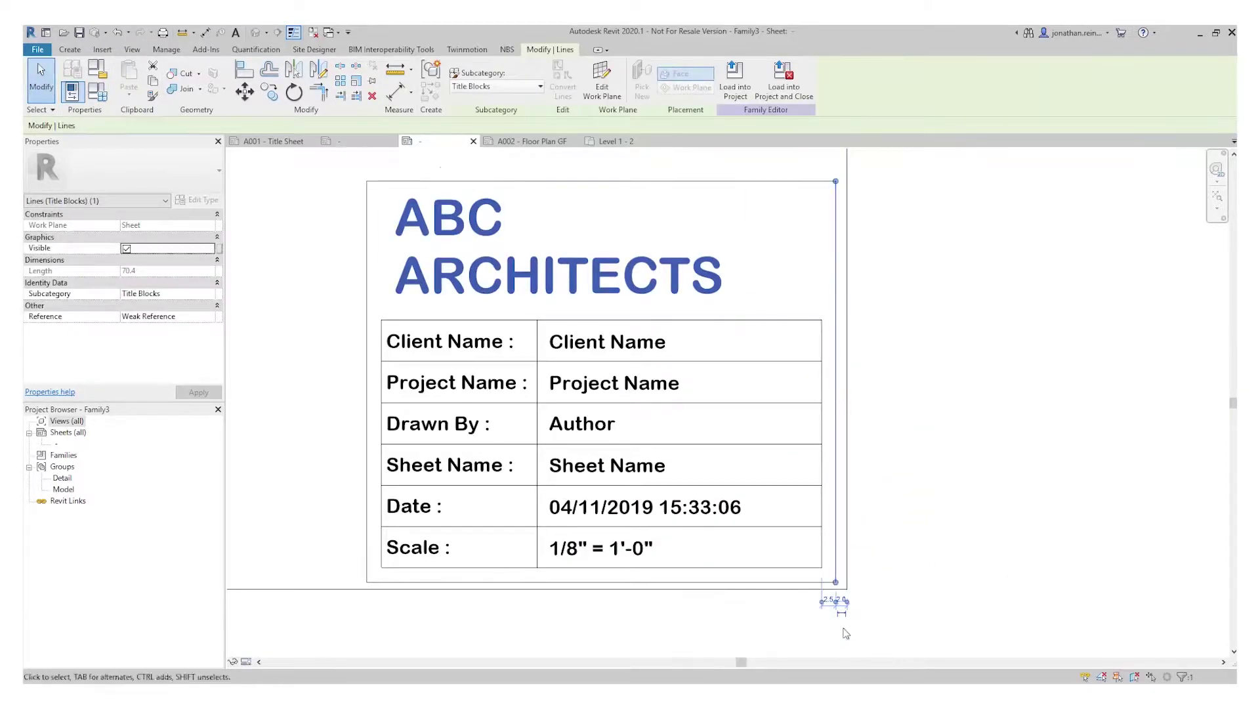
scroll(826, 599, up, 4)
scroll(812, 560, down, 3)
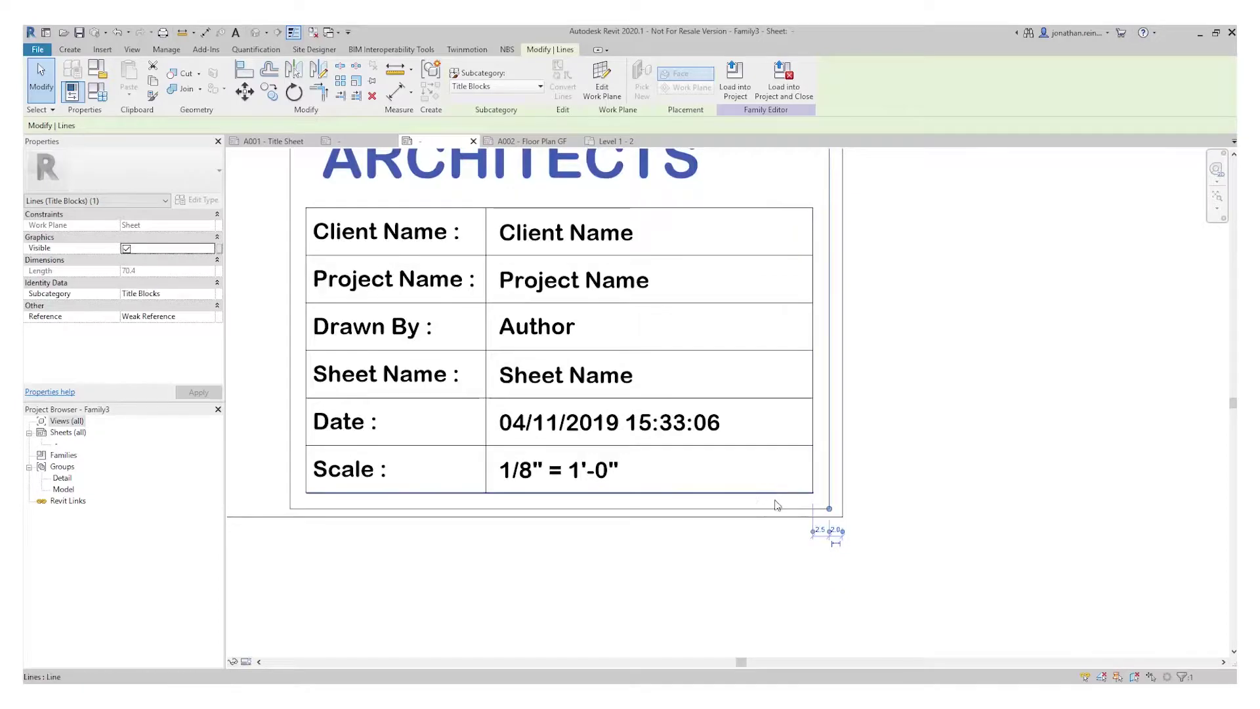
scroll(422, 604, up, 1)
scroll(459, 600, down, 2)
click(471, 599)
scroll(471, 599, down, 2)
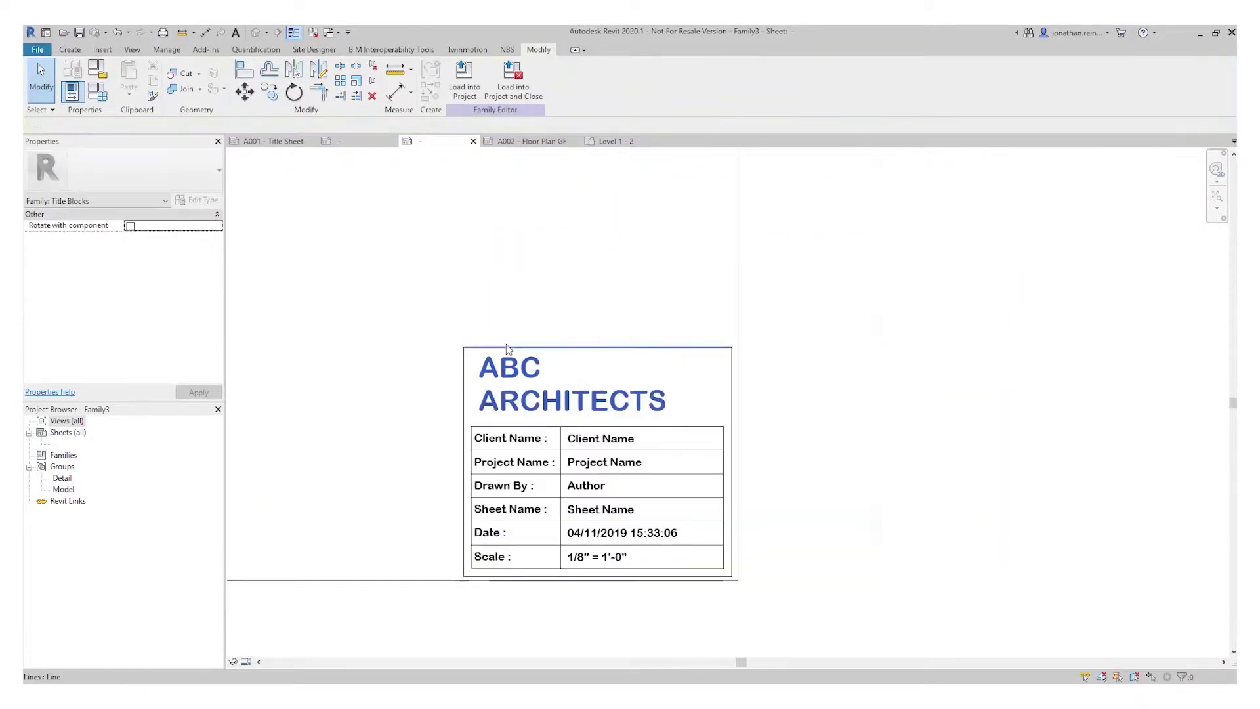
Chain-select all four outer border lines and set their subcategory to Medium Lines.
key(Tab)
click(515, 352)
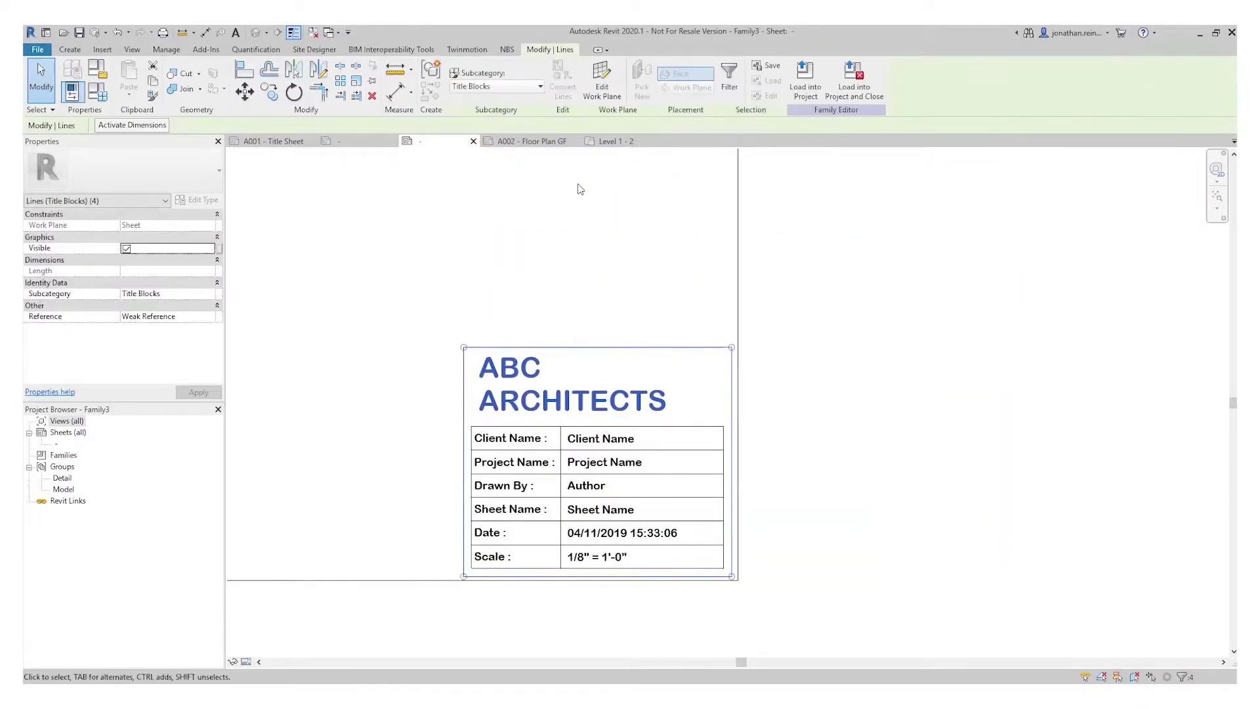
click(523, 88)
click(511, 134)
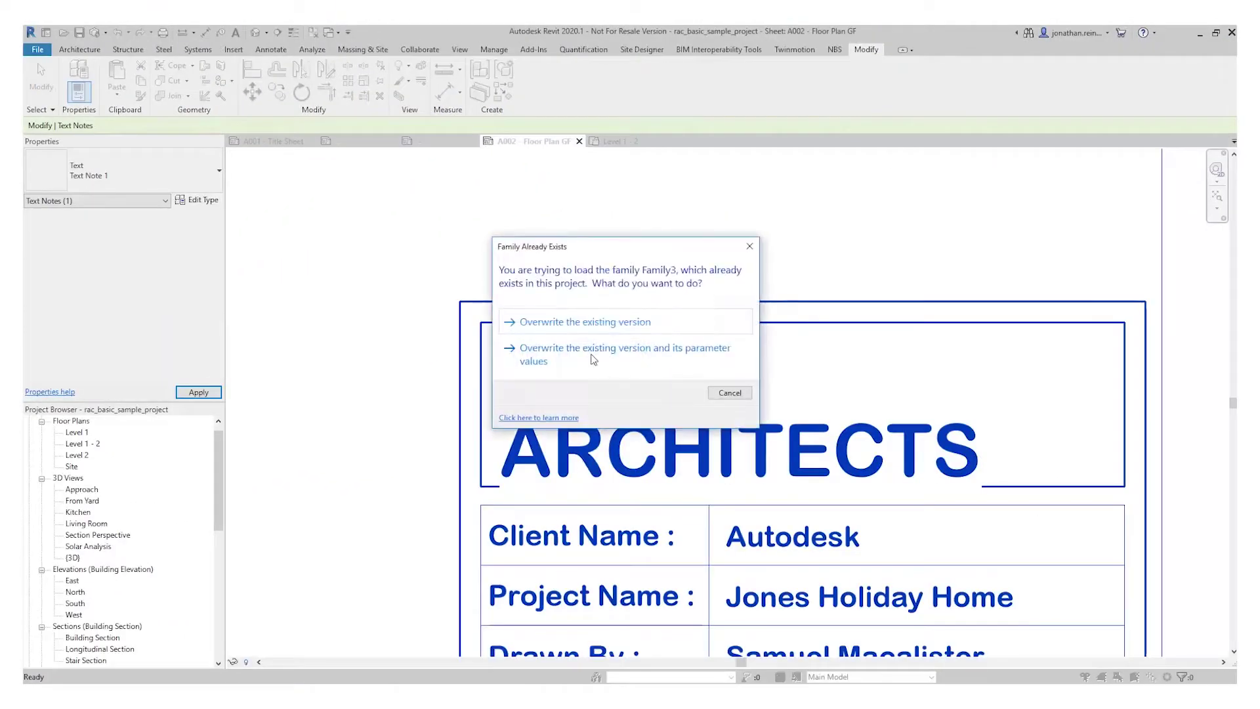
Overwrite the existing title block family, then fit sheet A002 with its floor plan in view.
click(594, 359)
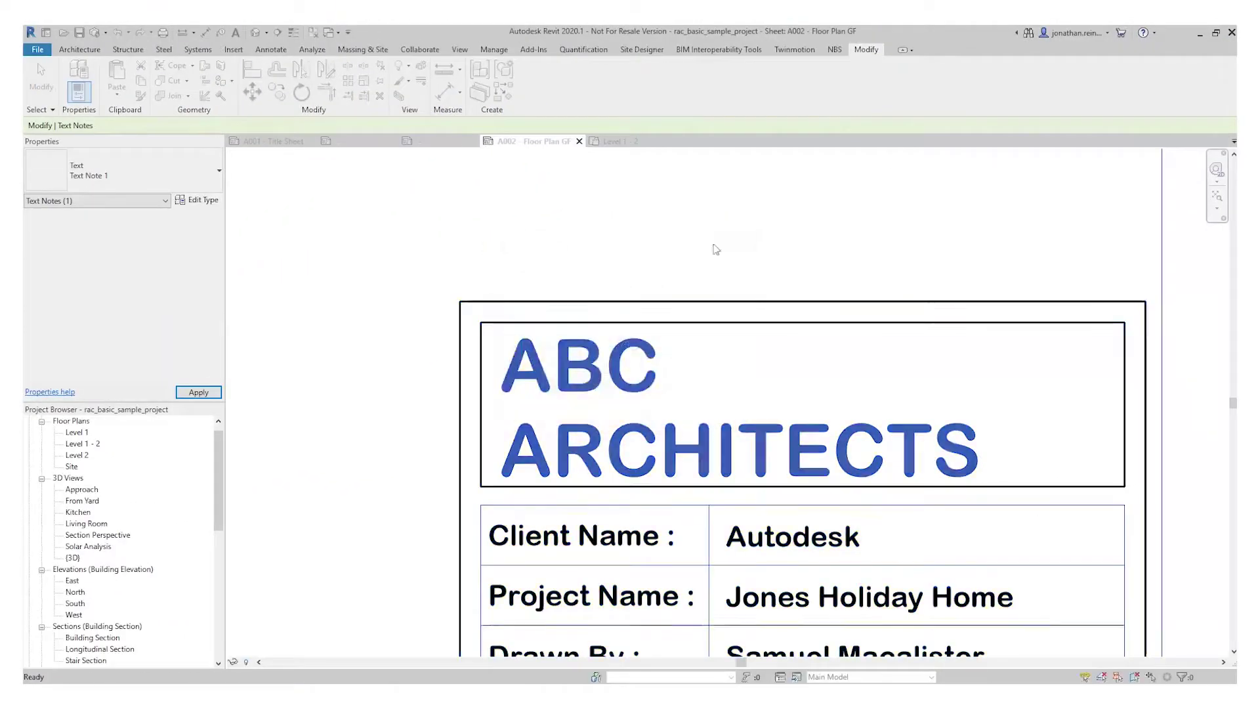
scroll(955, 459, down, 4)
scroll(712, 366, down, 3)
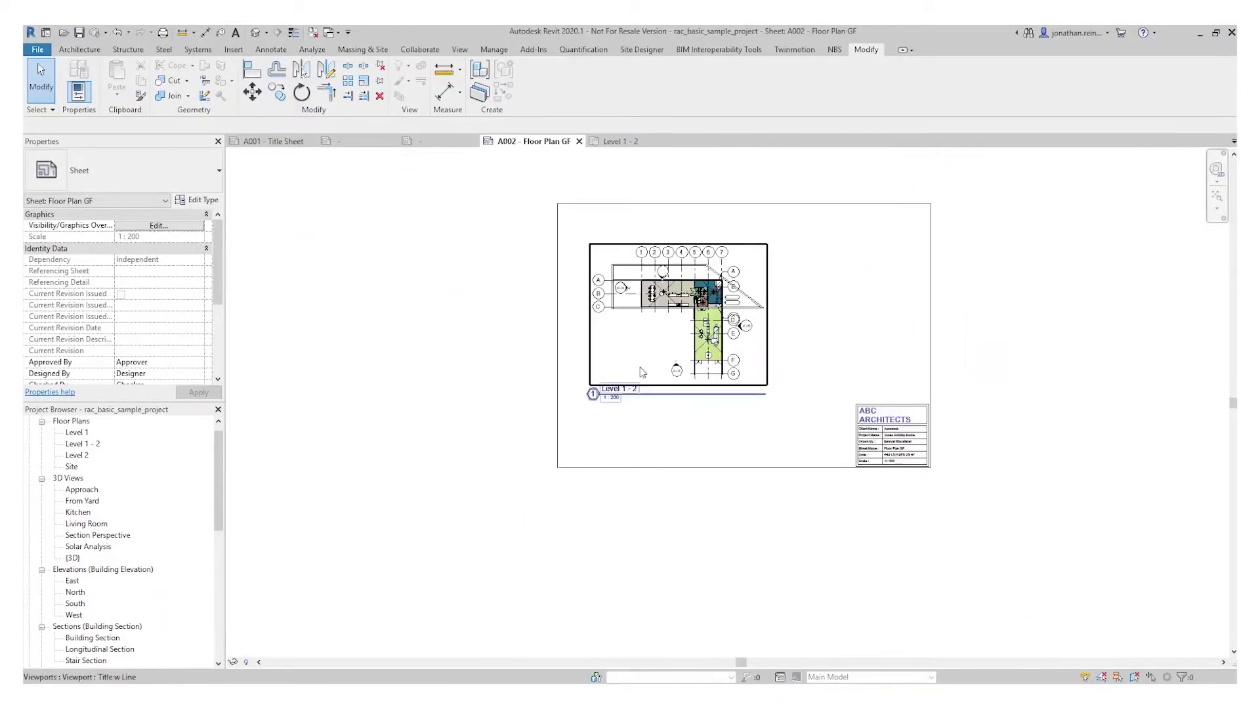
scroll(734, 441, up, 3)
middle_drag(735, 442, 762, 398)
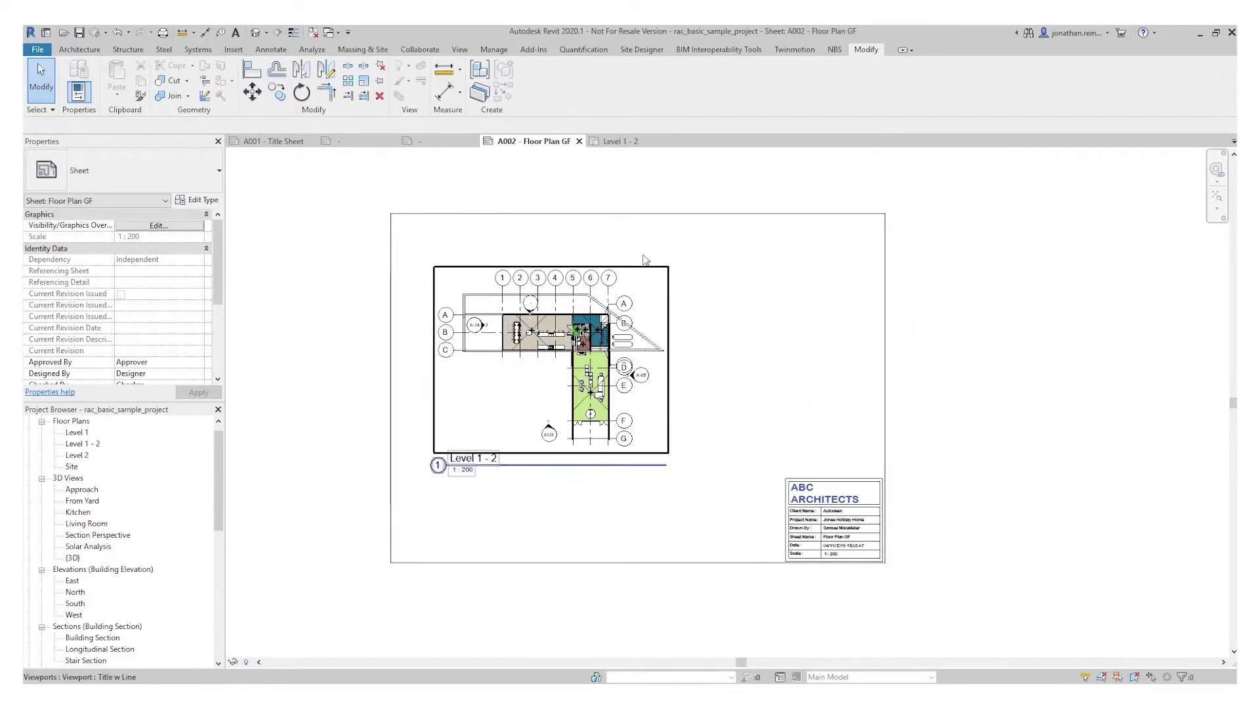